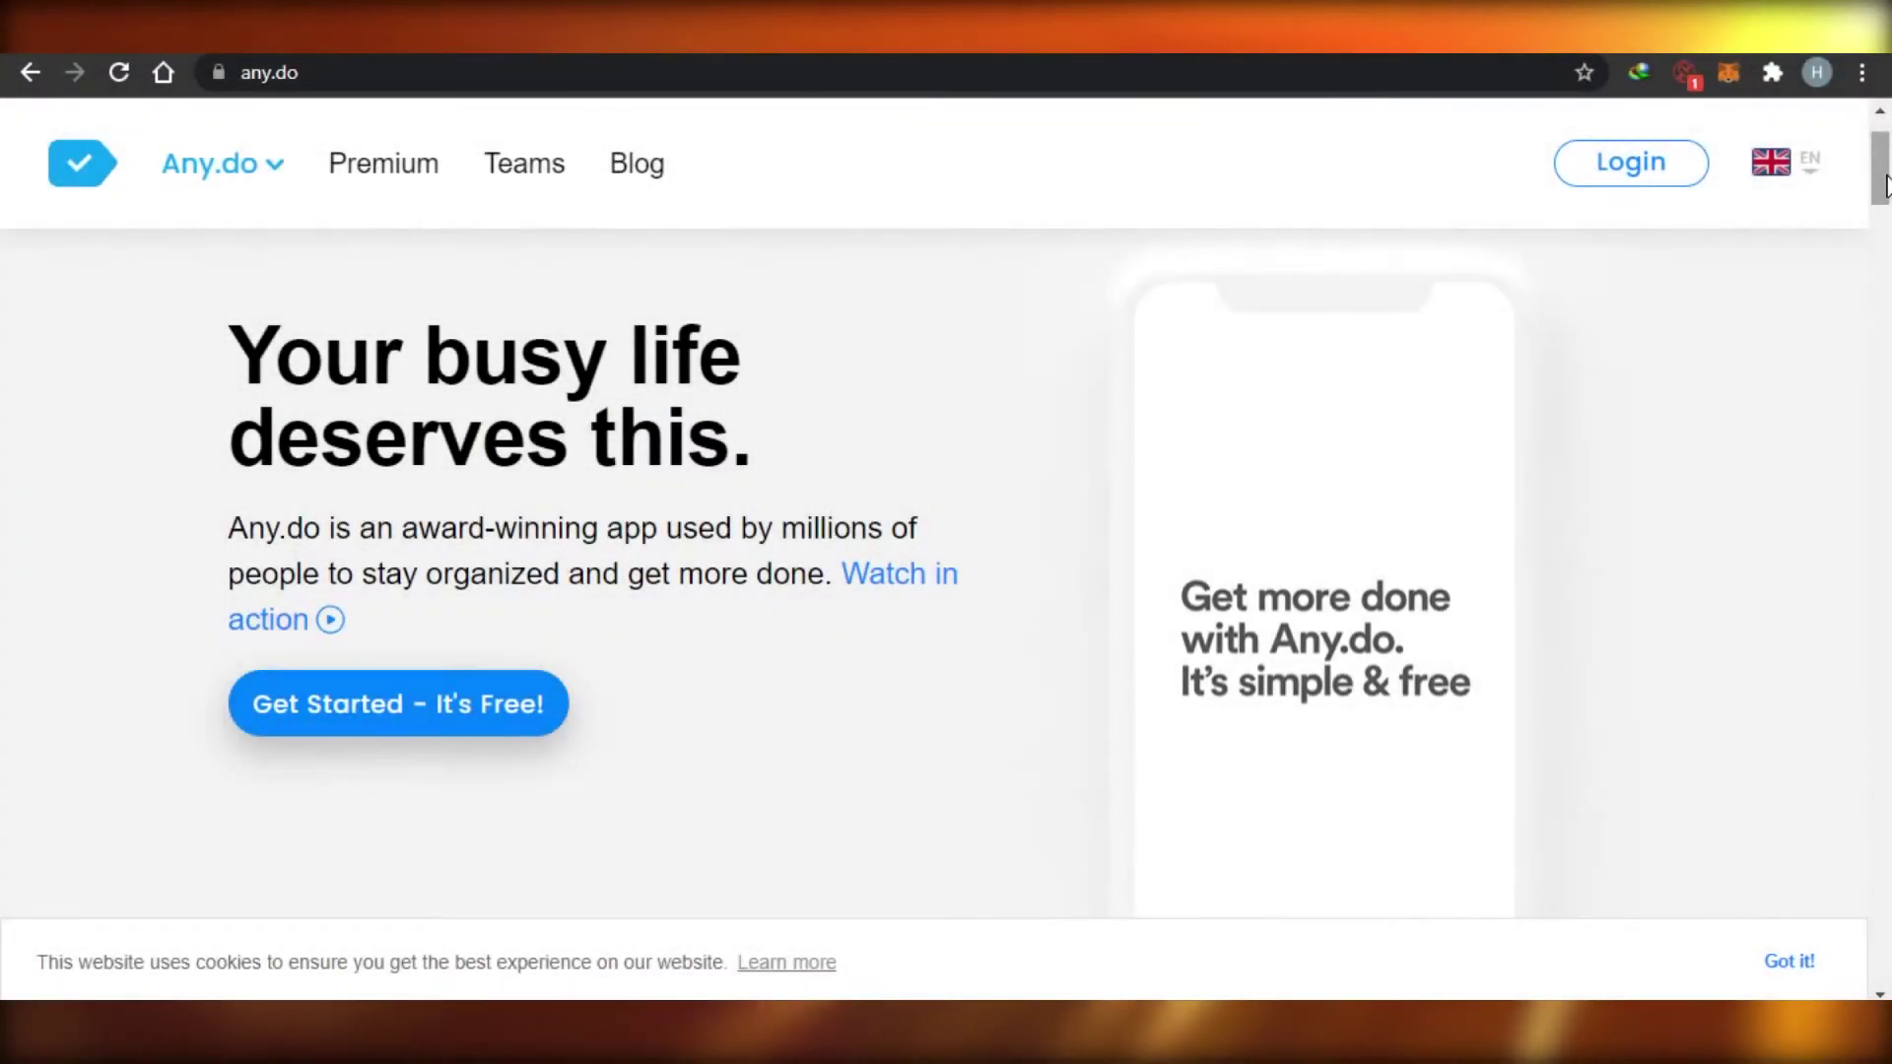
Step: Scroll down the any.do homepage and back up to browse it
drag(1884, 187, 1884, 365)
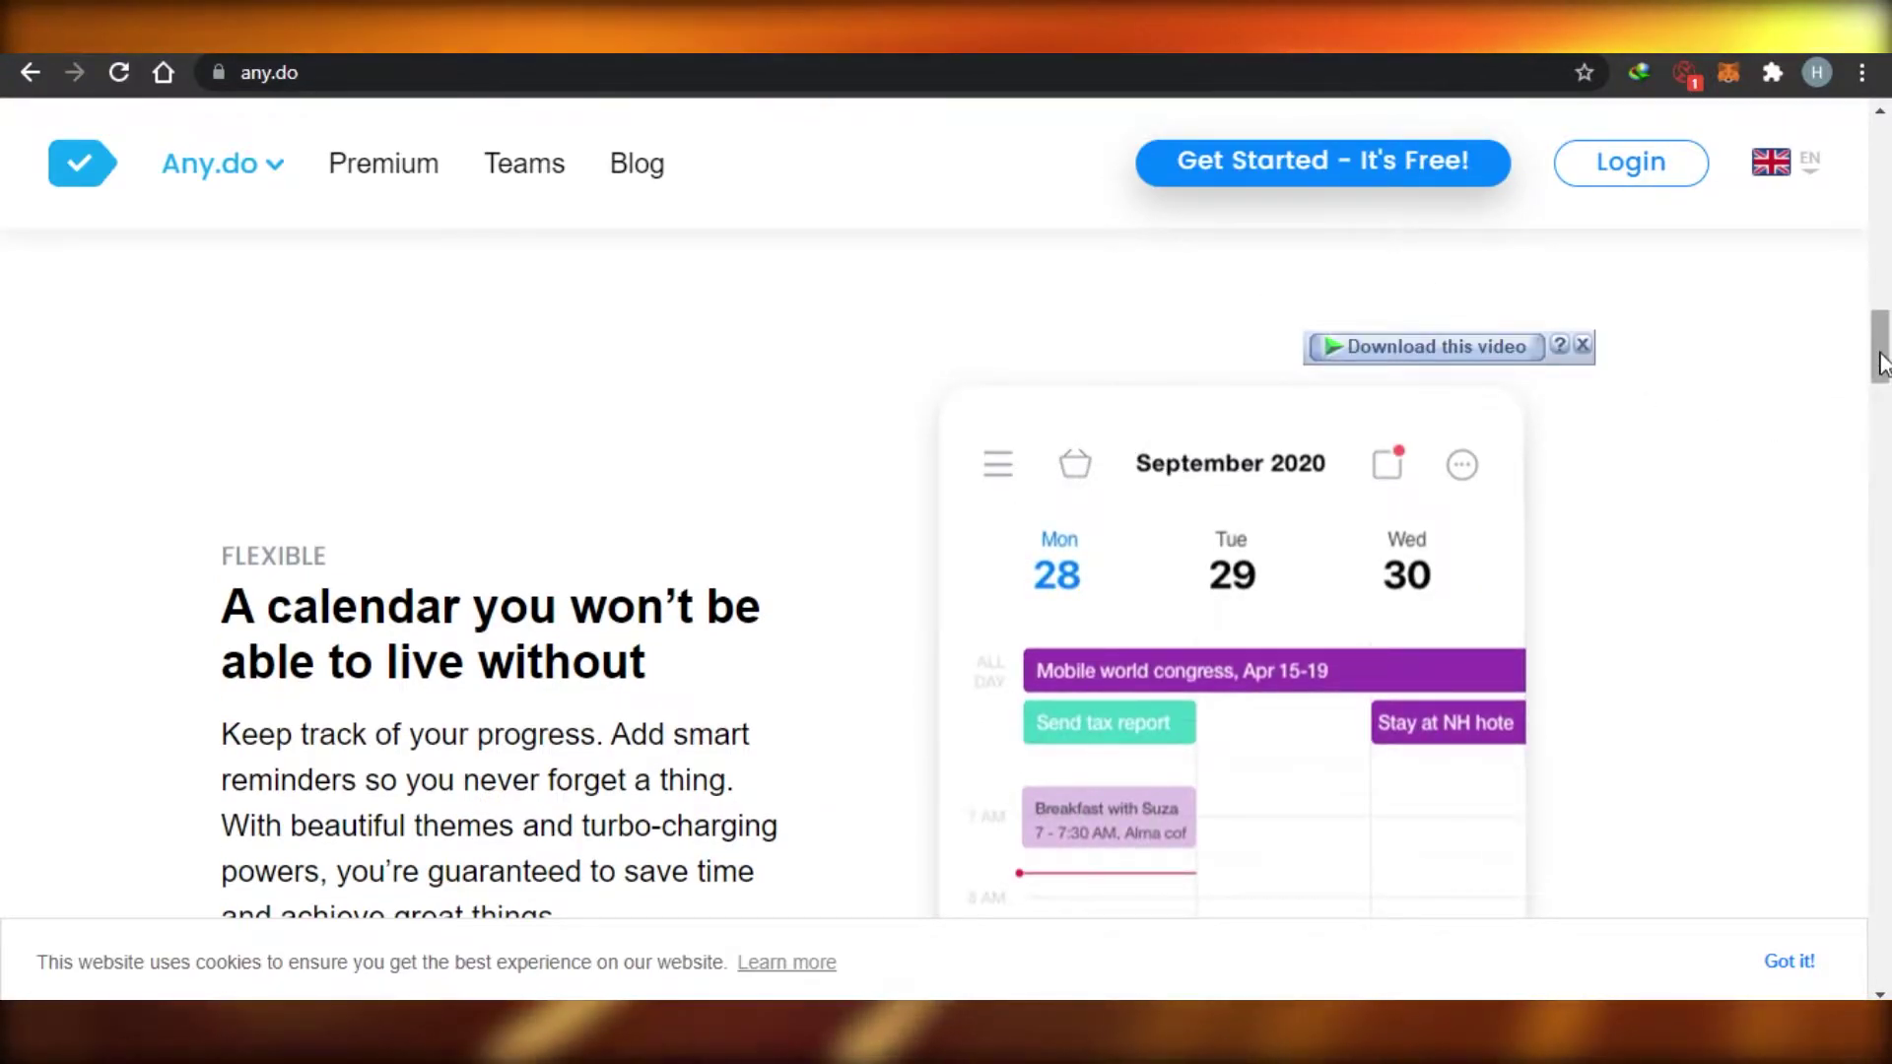
drag(1885, 364, 1888, 316)
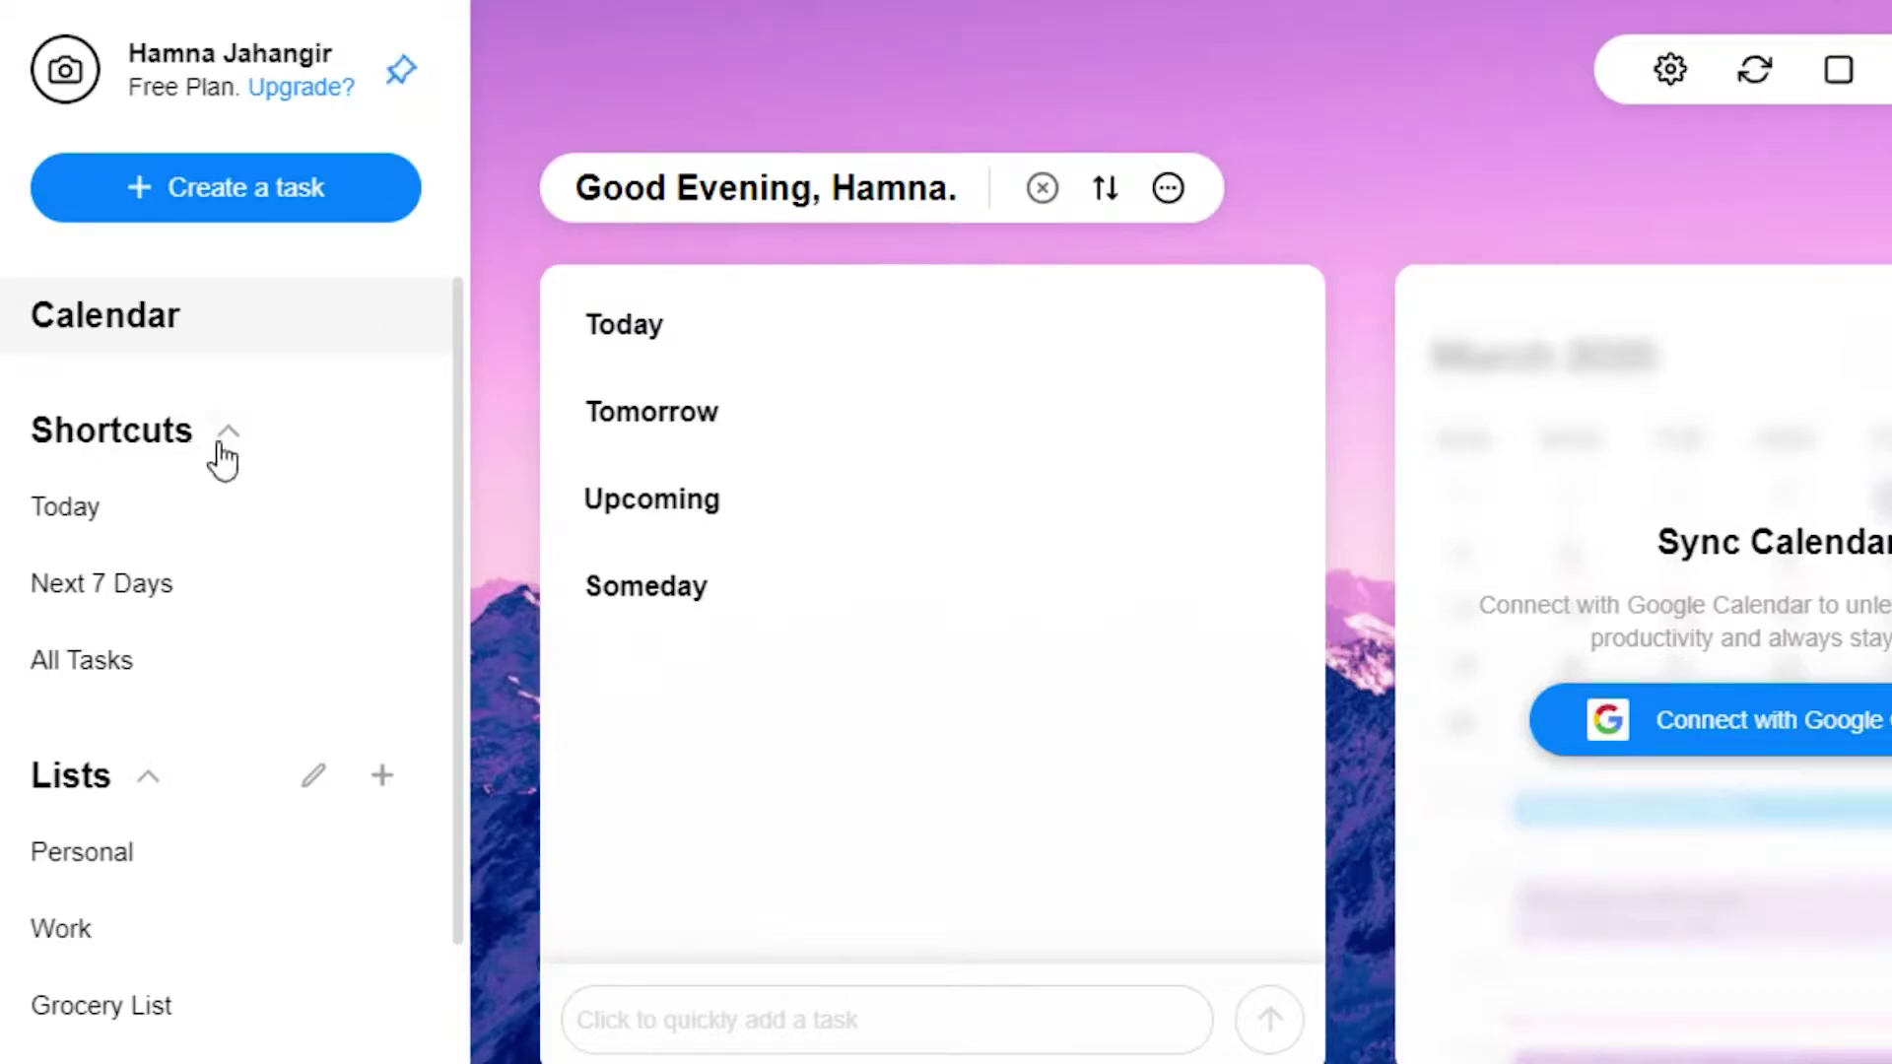
drag(458, 369, 452, 608)
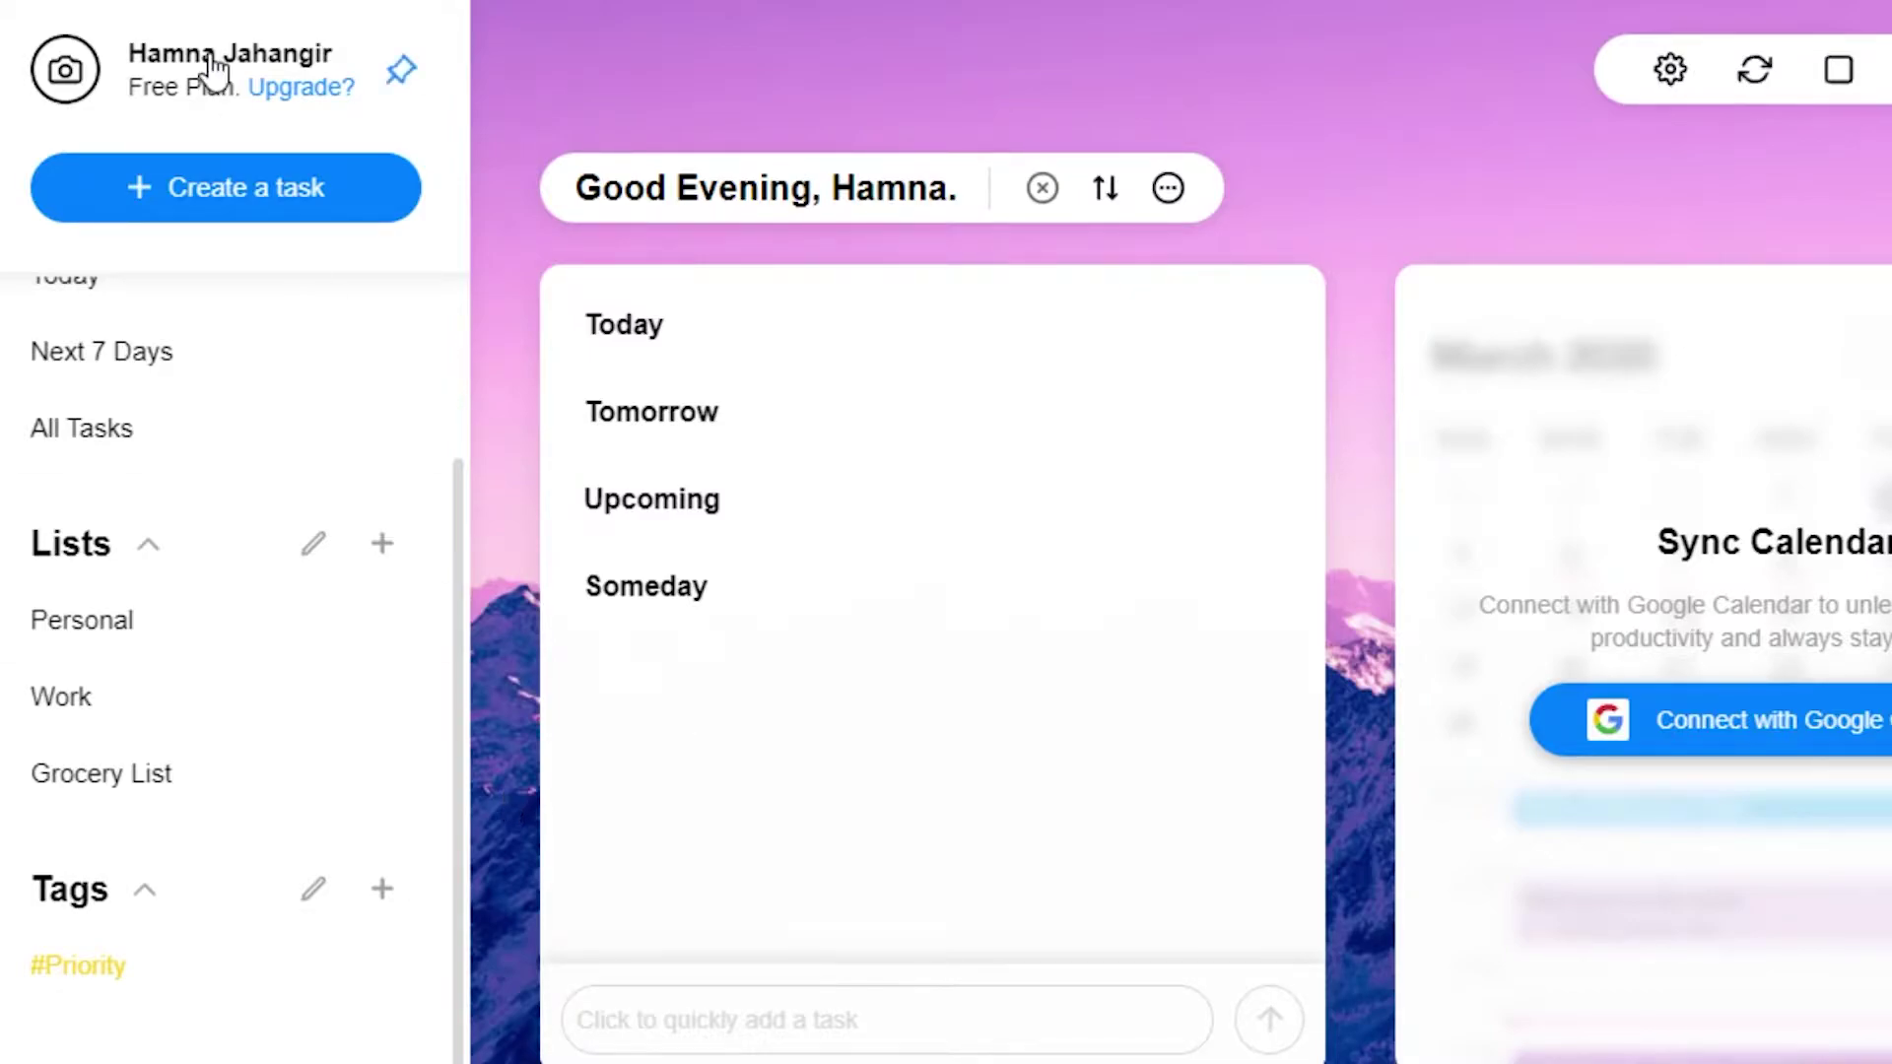
Step: Create a task 'Work Out' with a custom reminder for 10.7.2021 at 8:00 AM
click(275, 193)
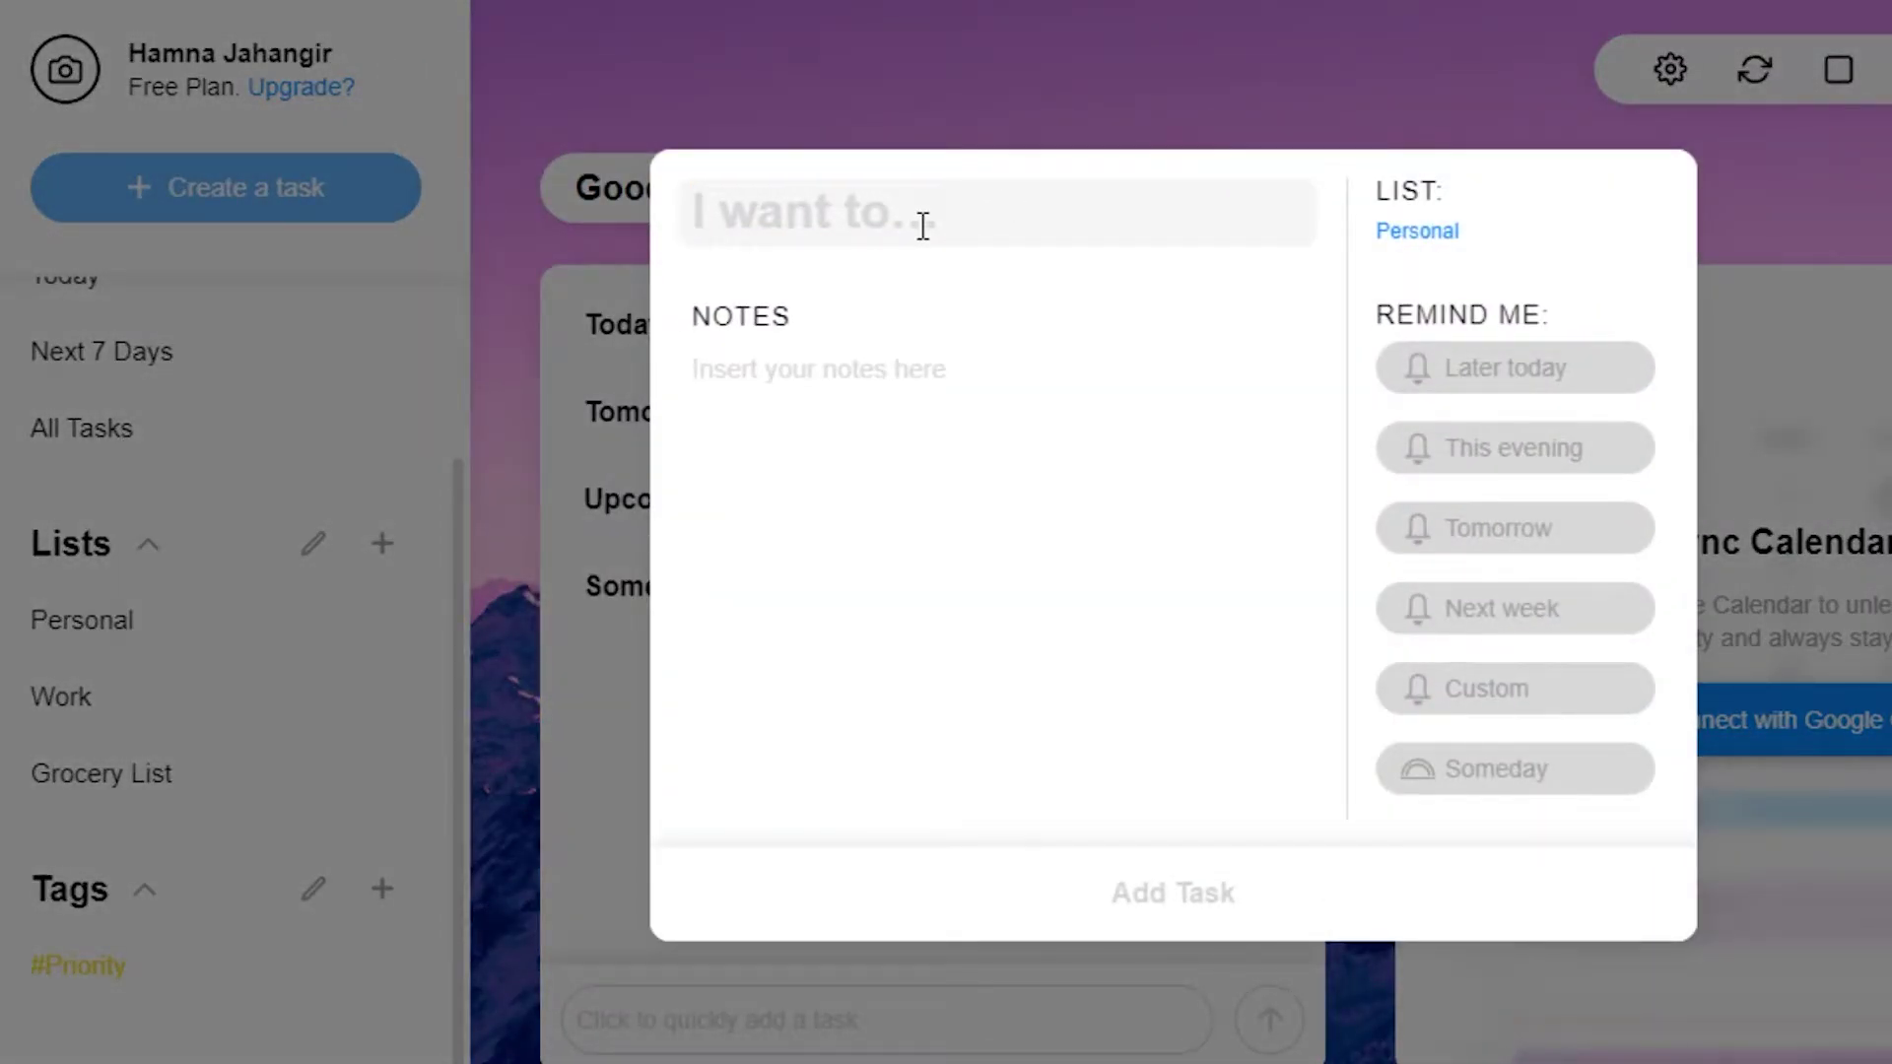
text(W)
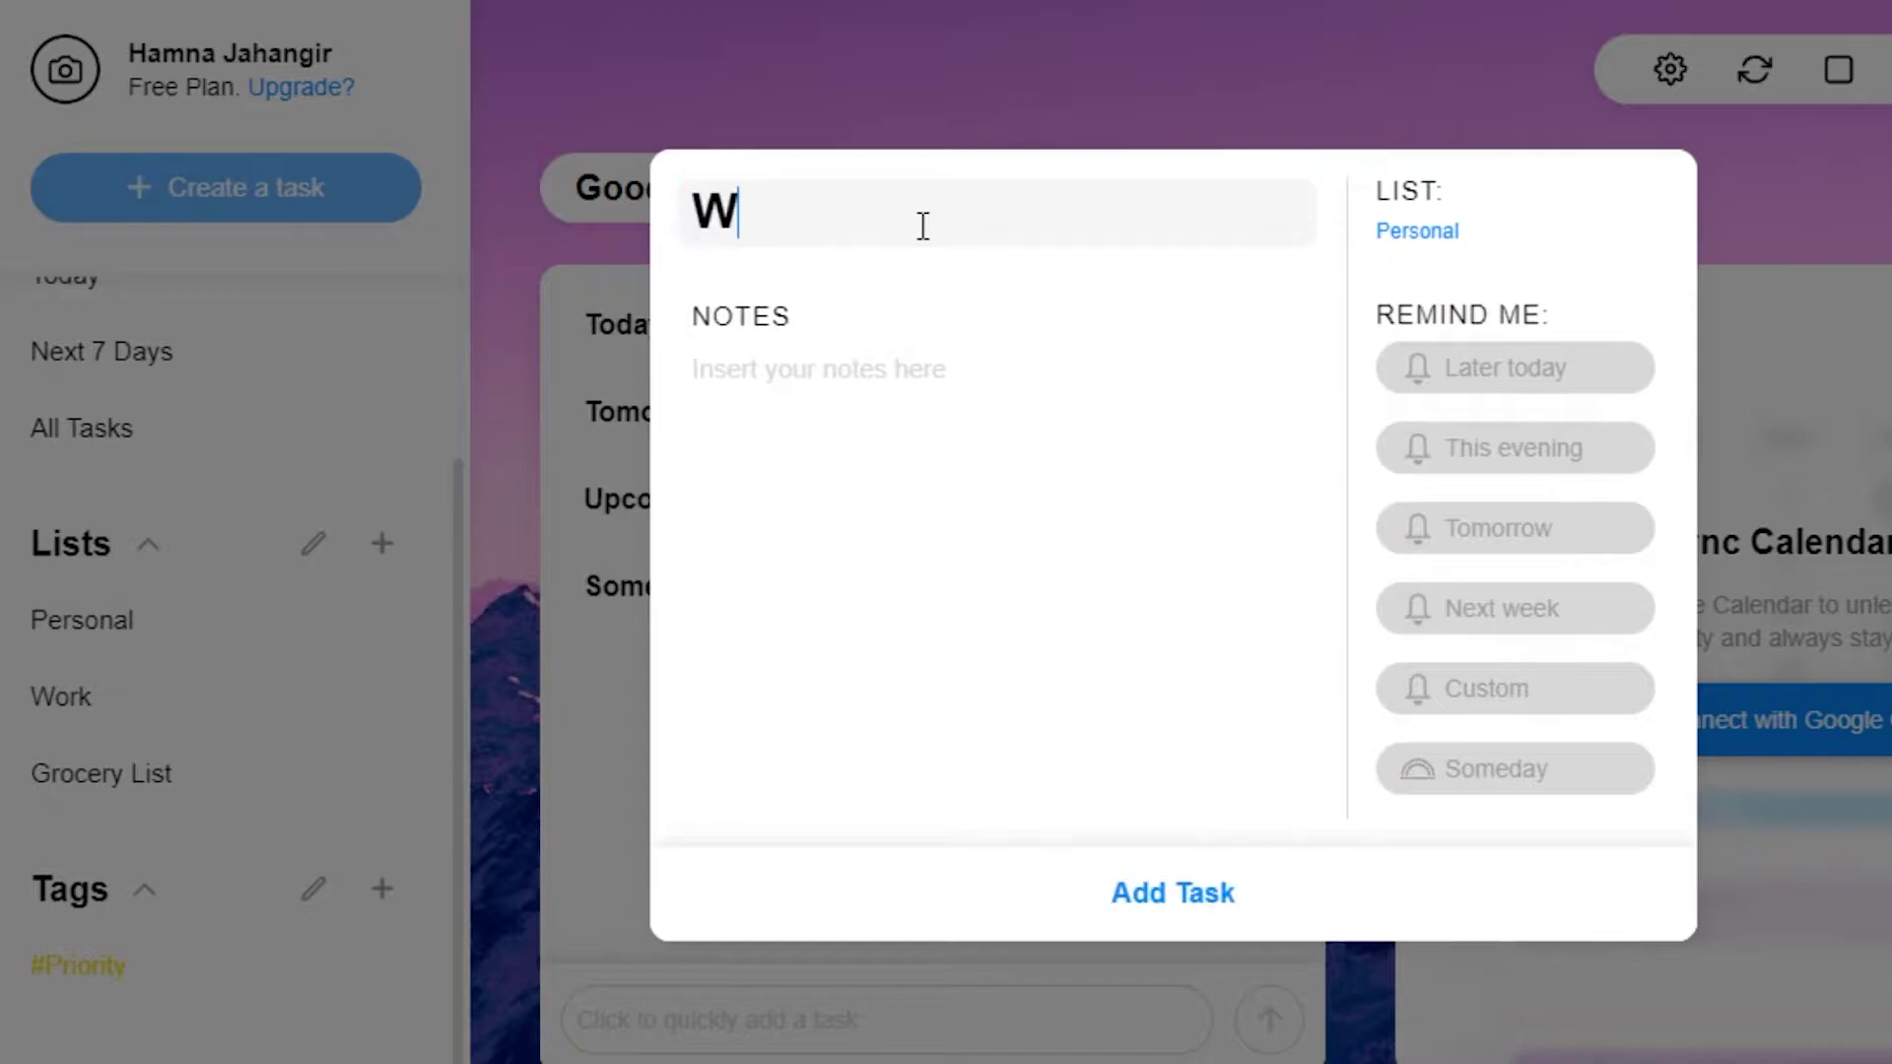
text(ork Out)
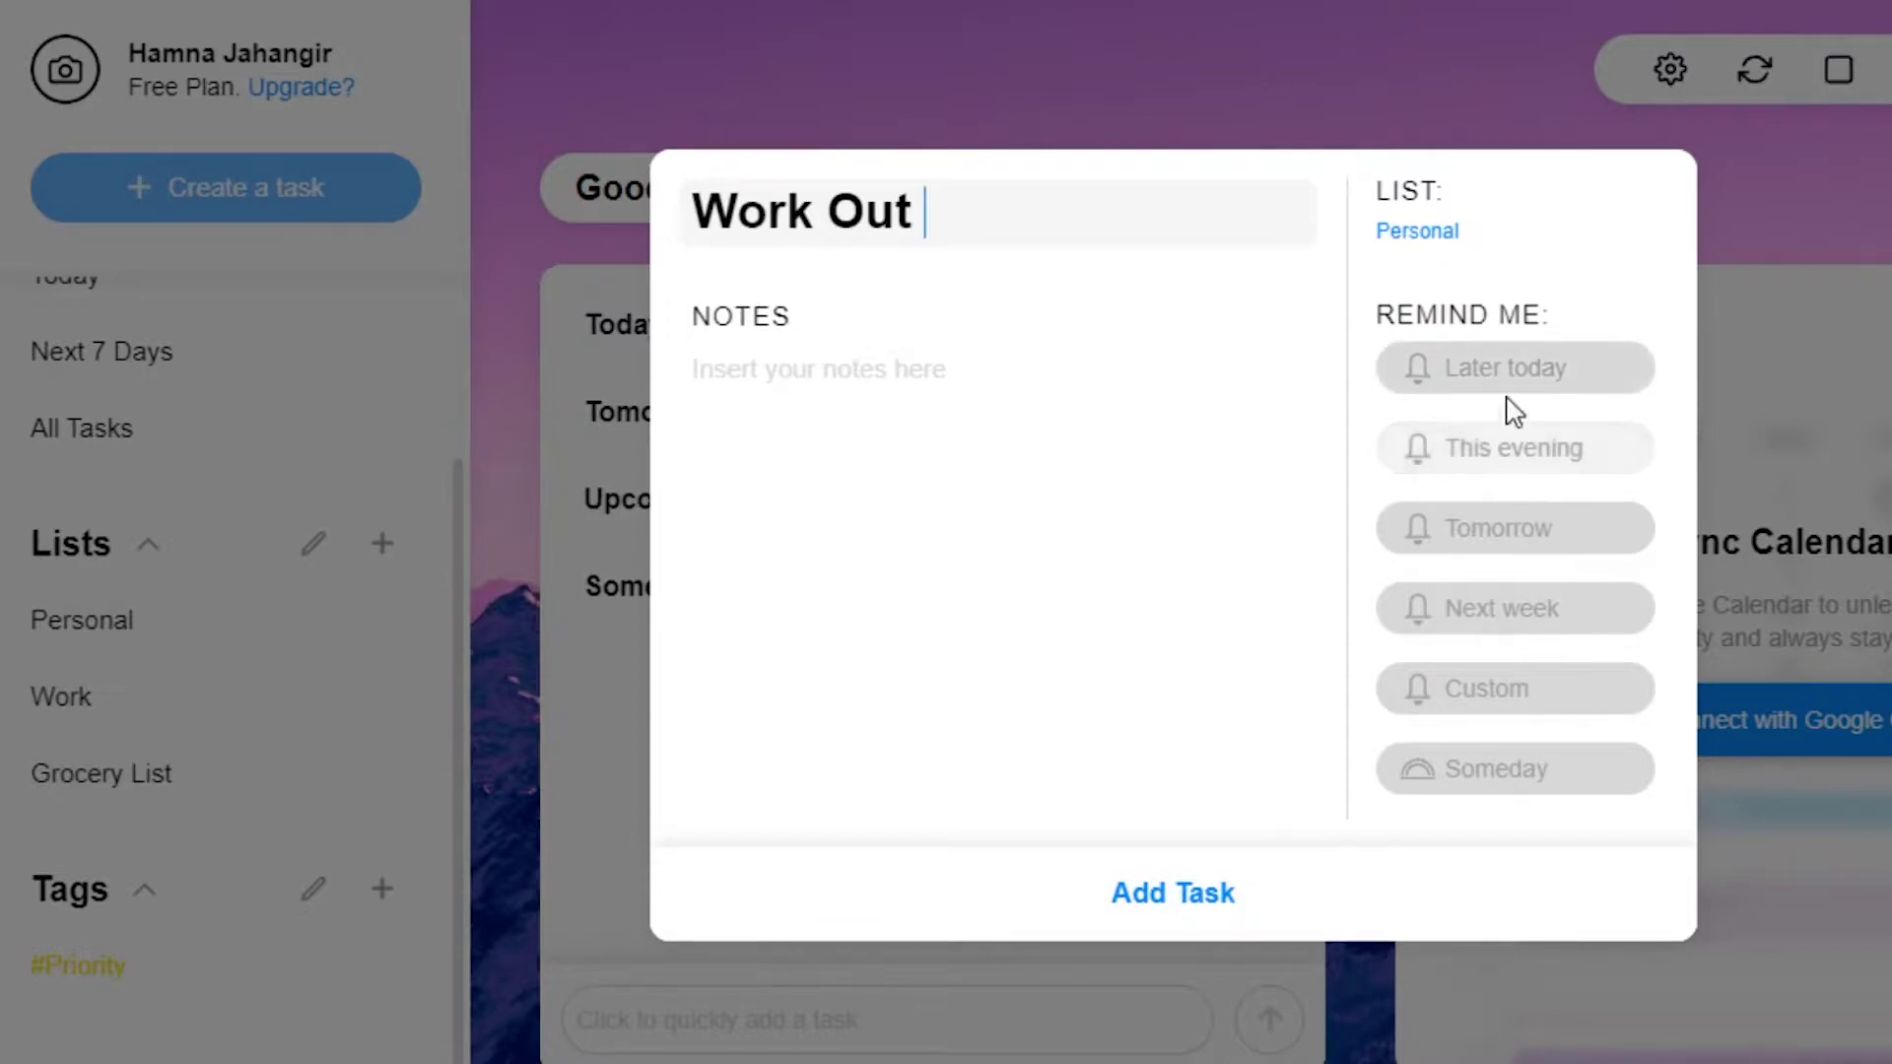
click(1506, 696)
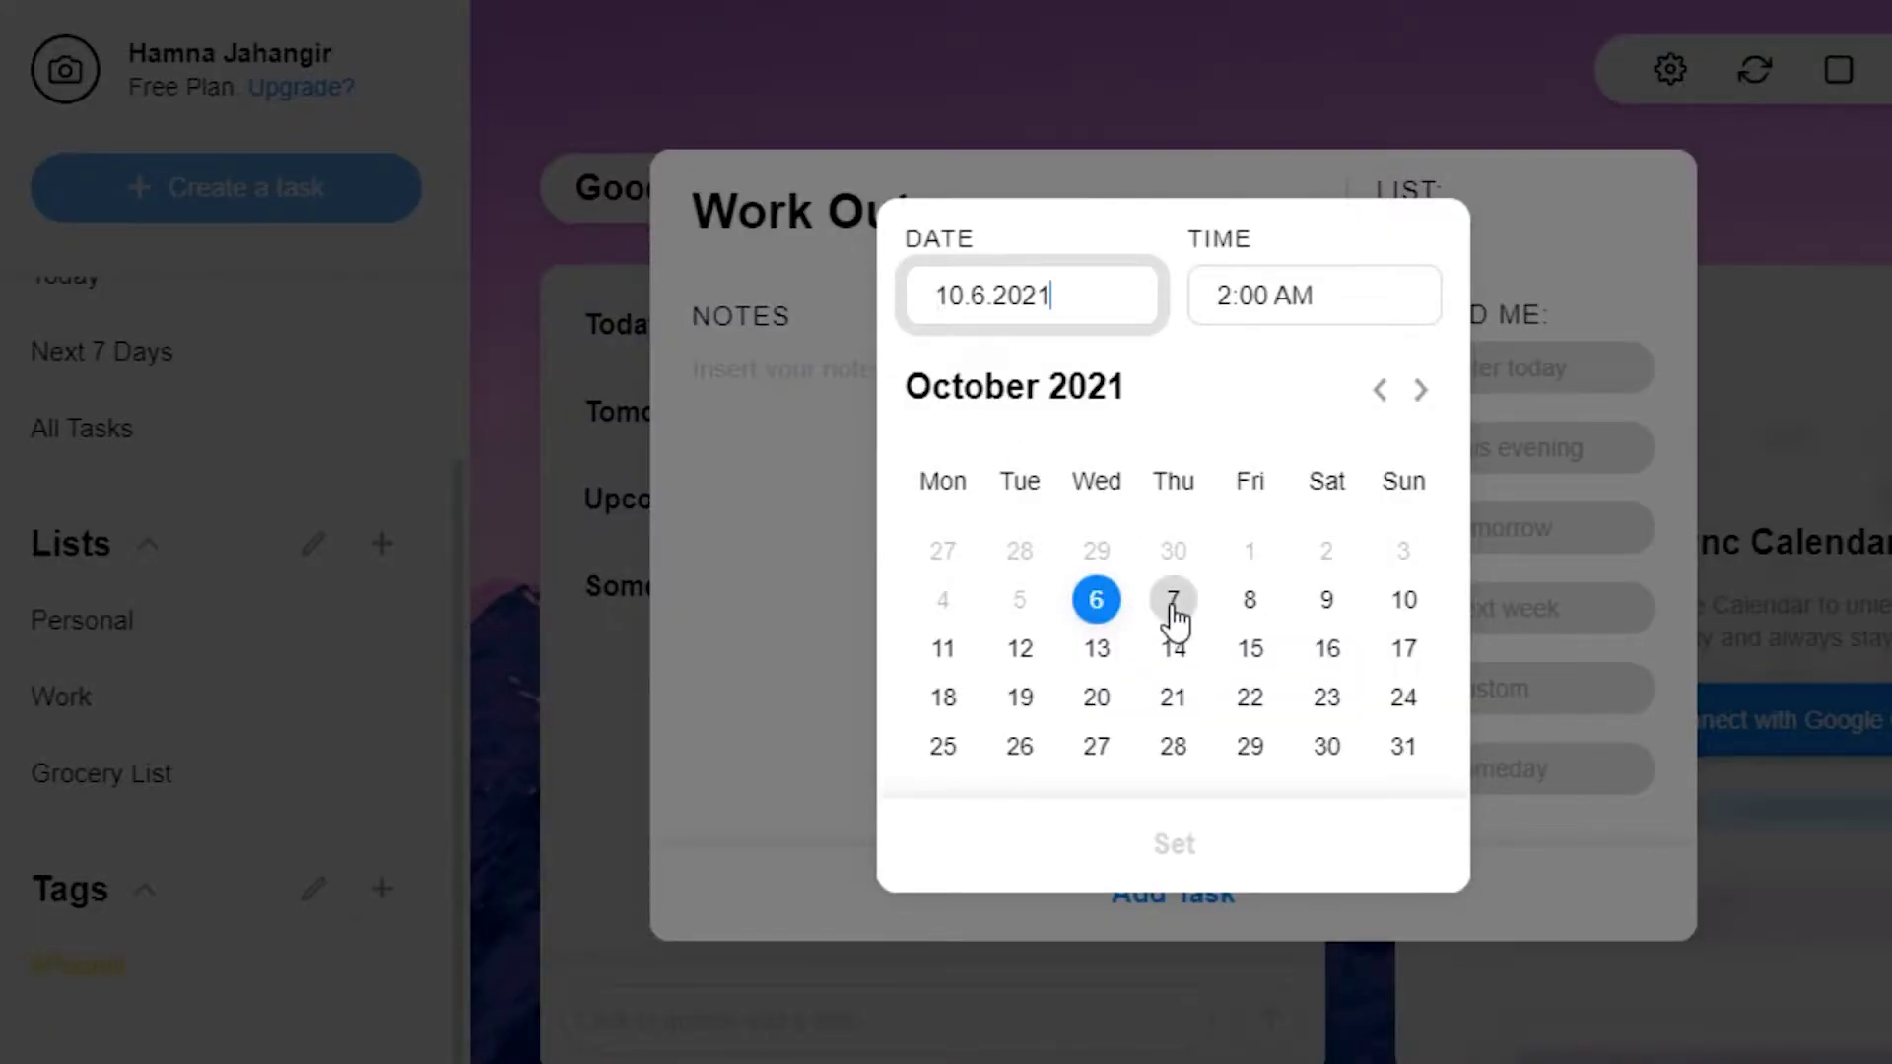
click(1172, 603)
click(1319, 311)
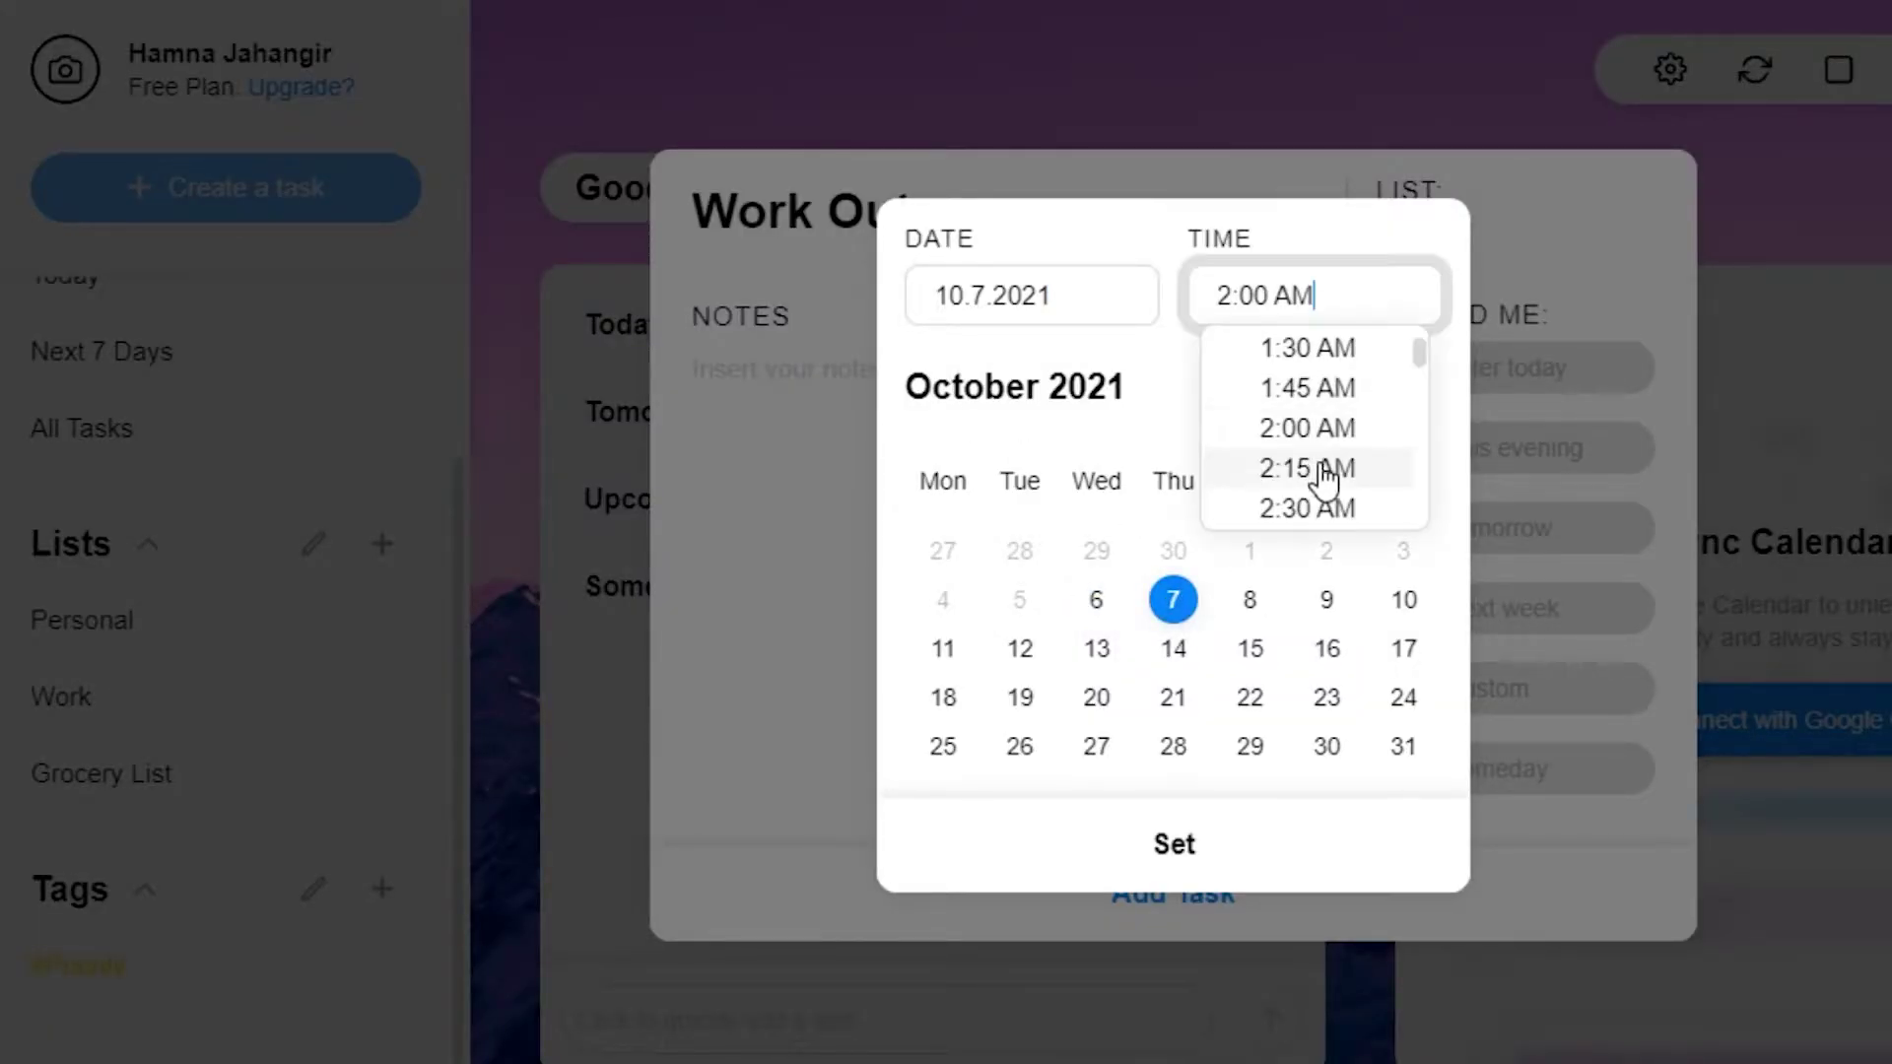
text(8;00)
key(Return)
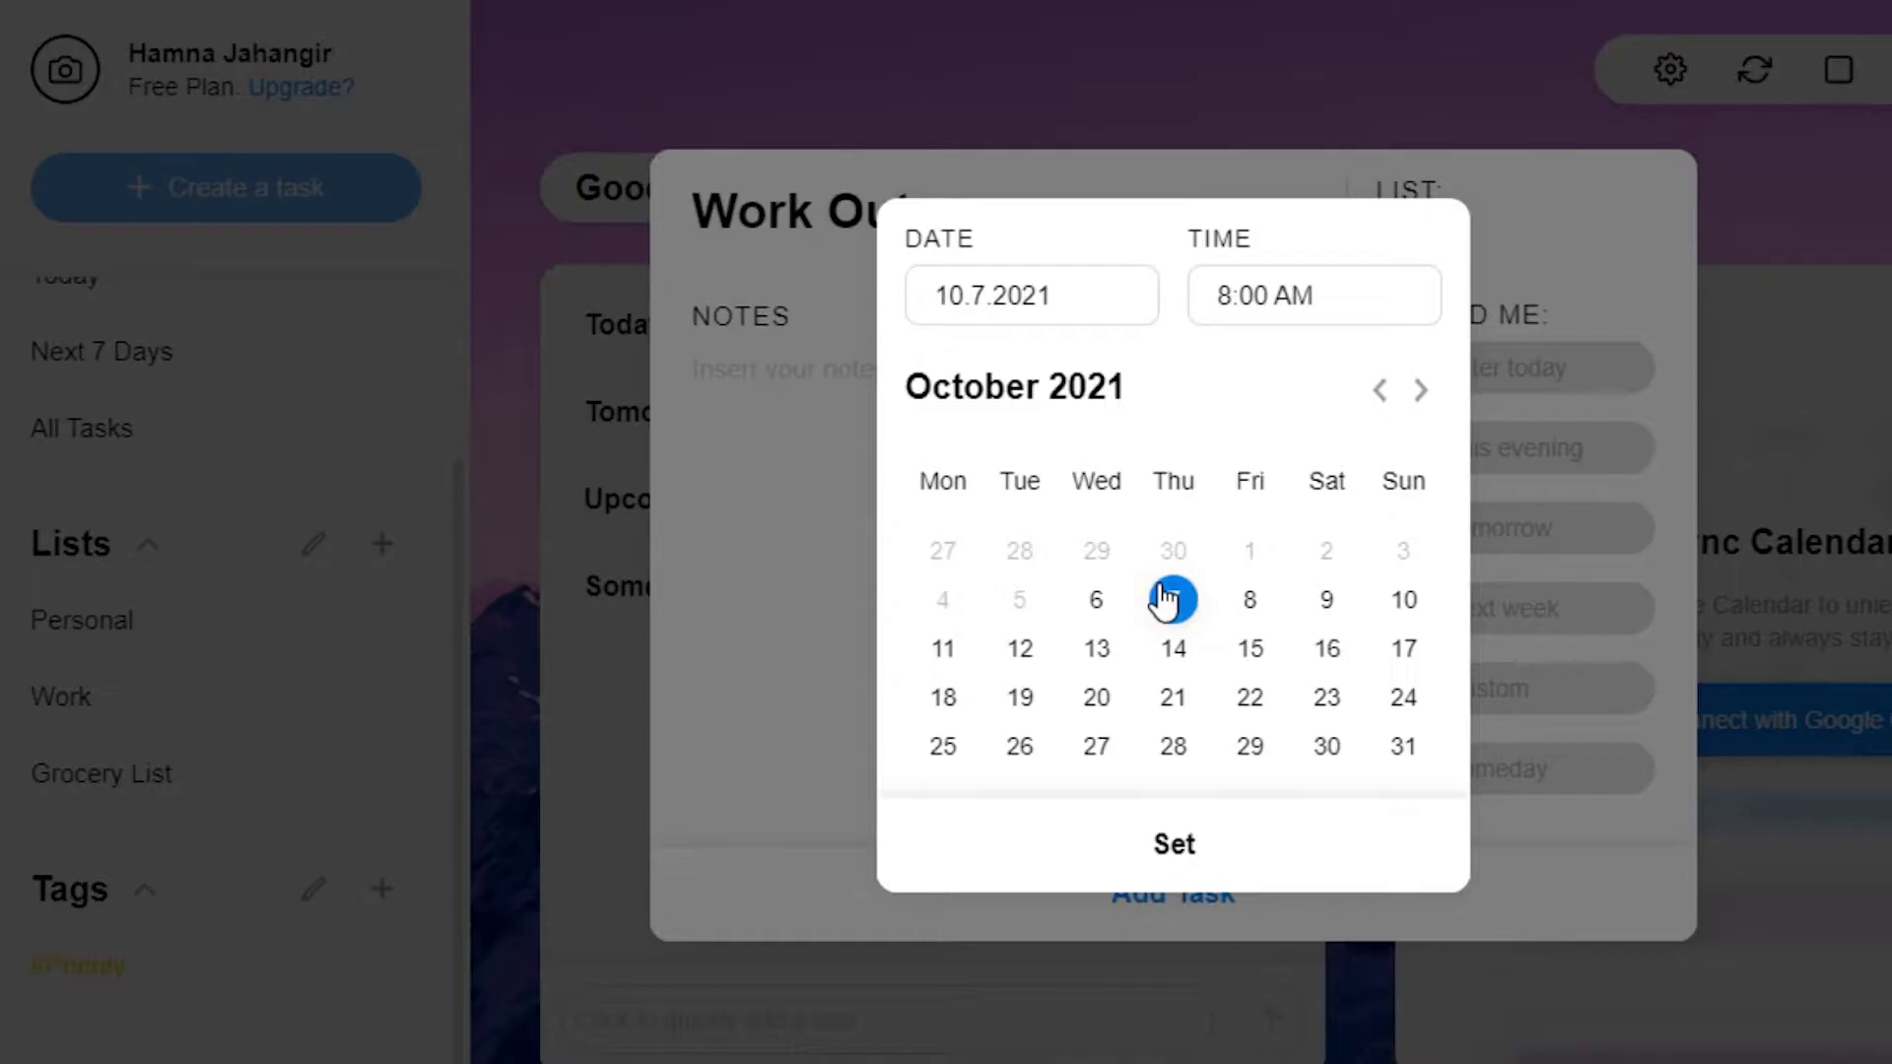
click(1176, 845)
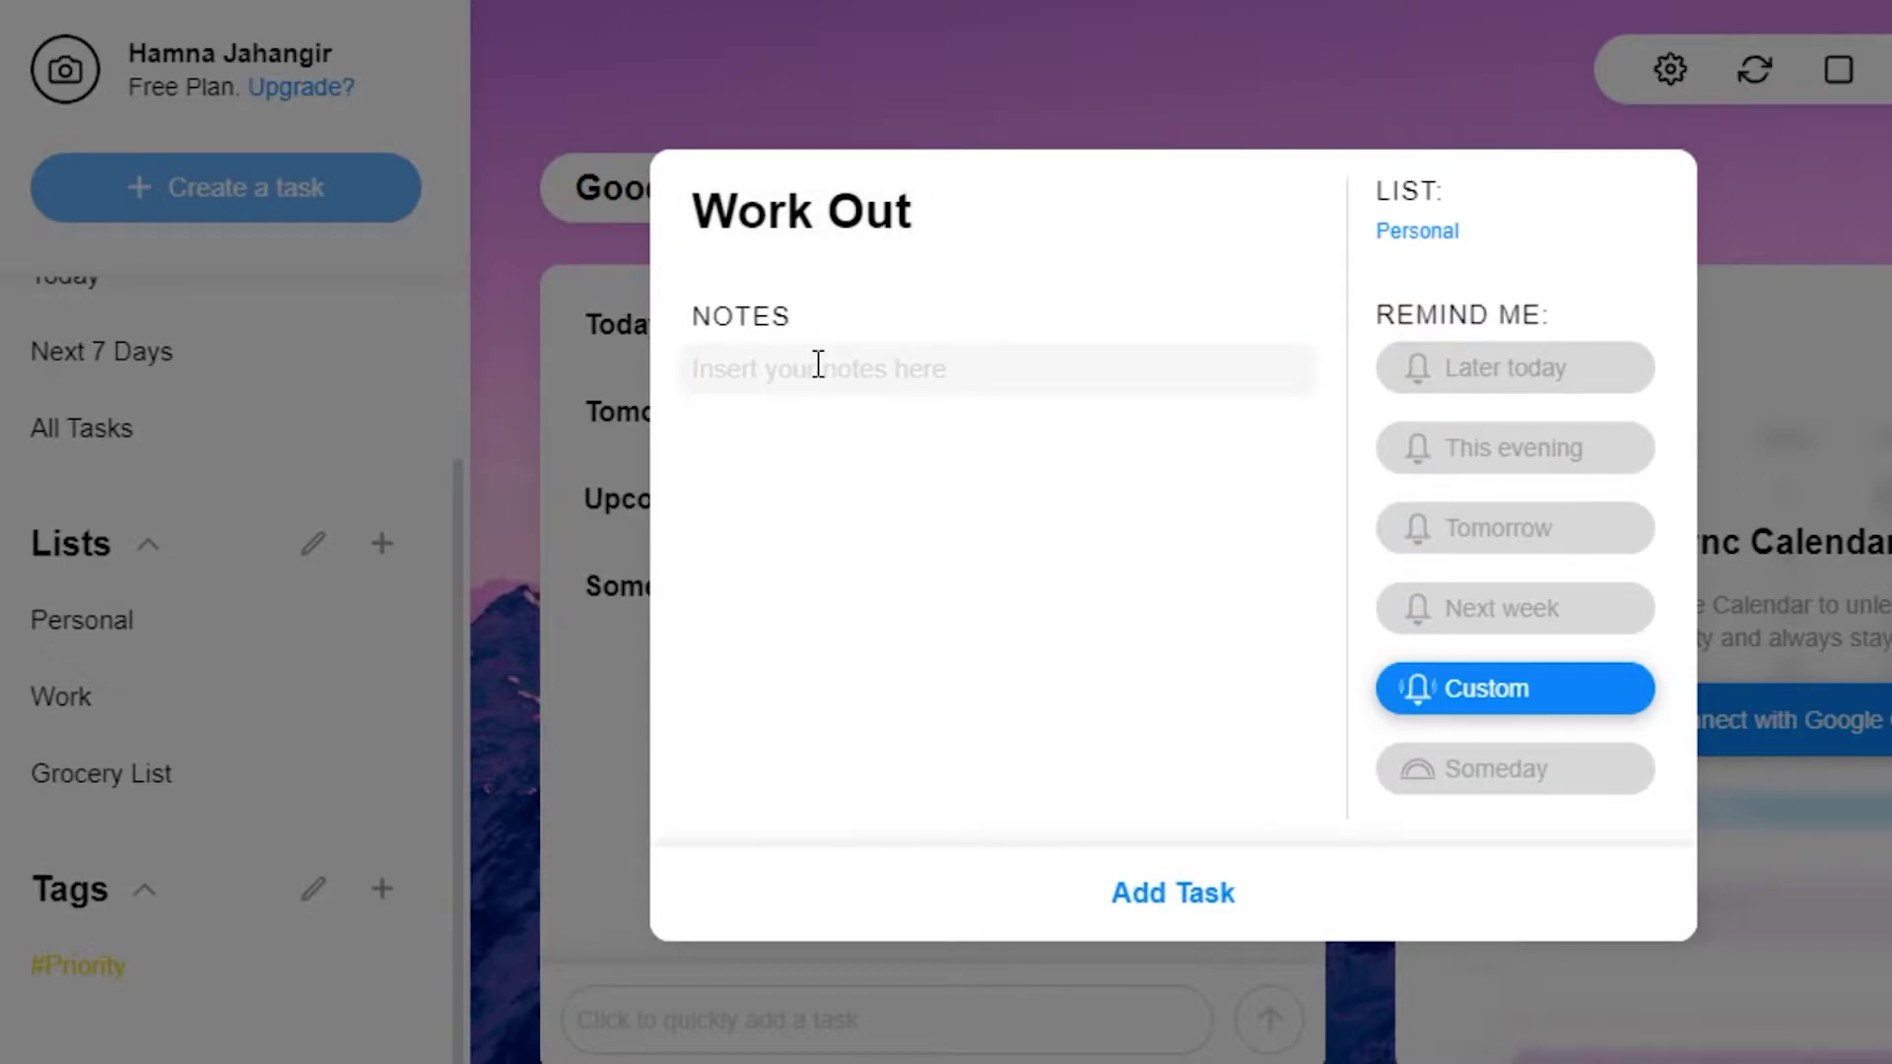
Step: Add the note 'Grab a Smoothie on the way' and save the Work Out task
text(Gra)
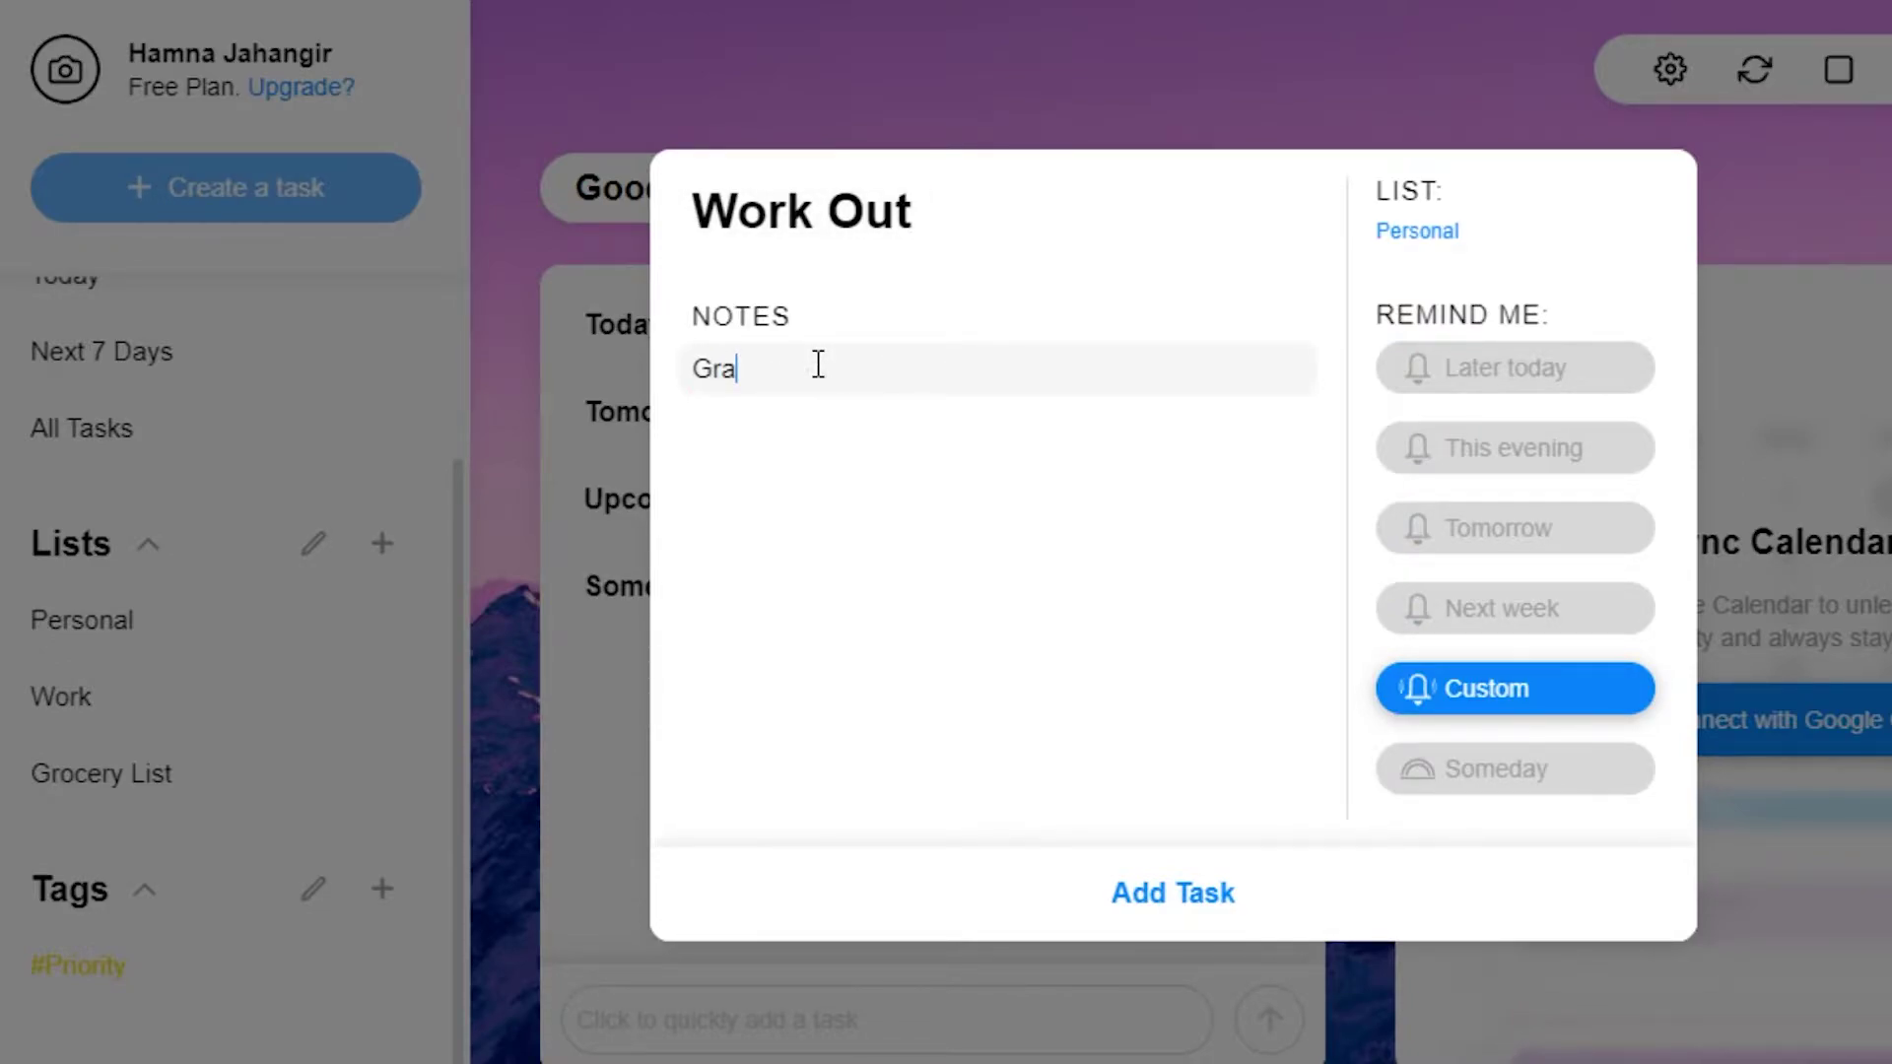
text(b a Smoothie on the way)
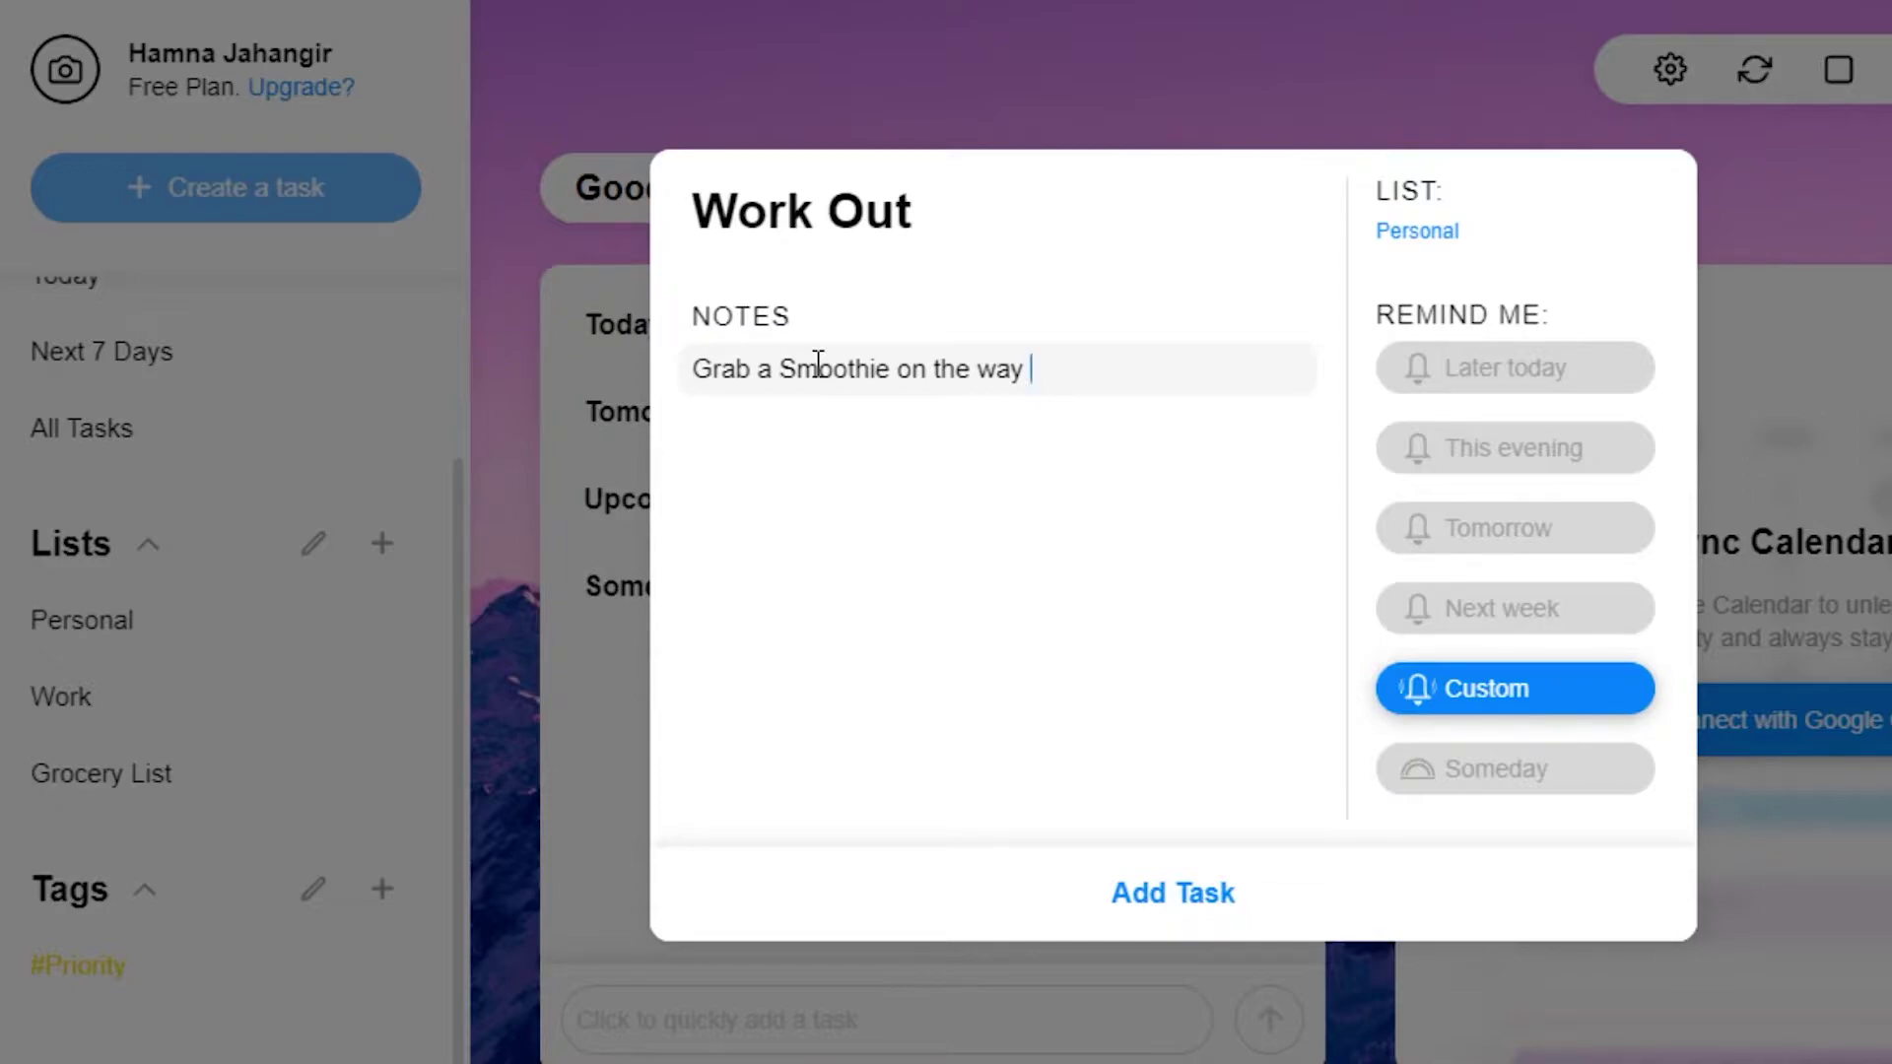
click(1159, 899)
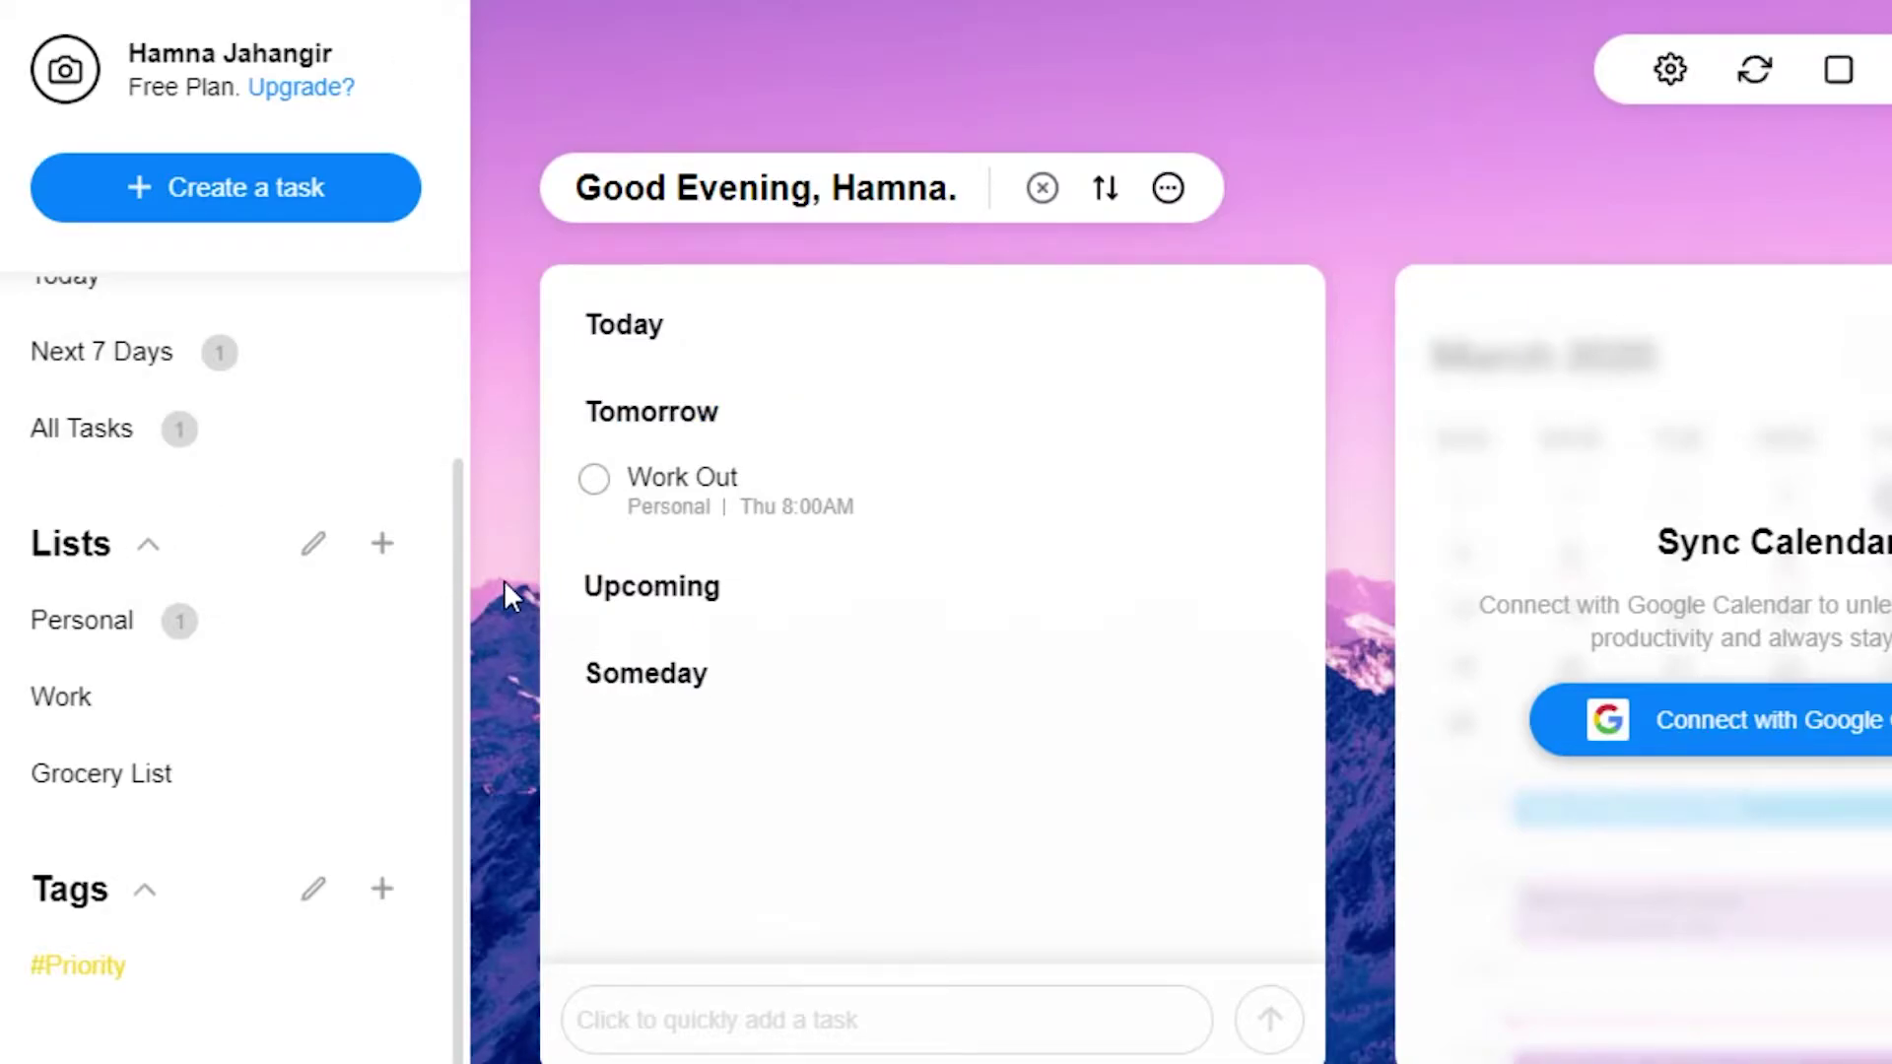
Step: Create a new list named 'Toturial Videos' and open it
click(131, 734)
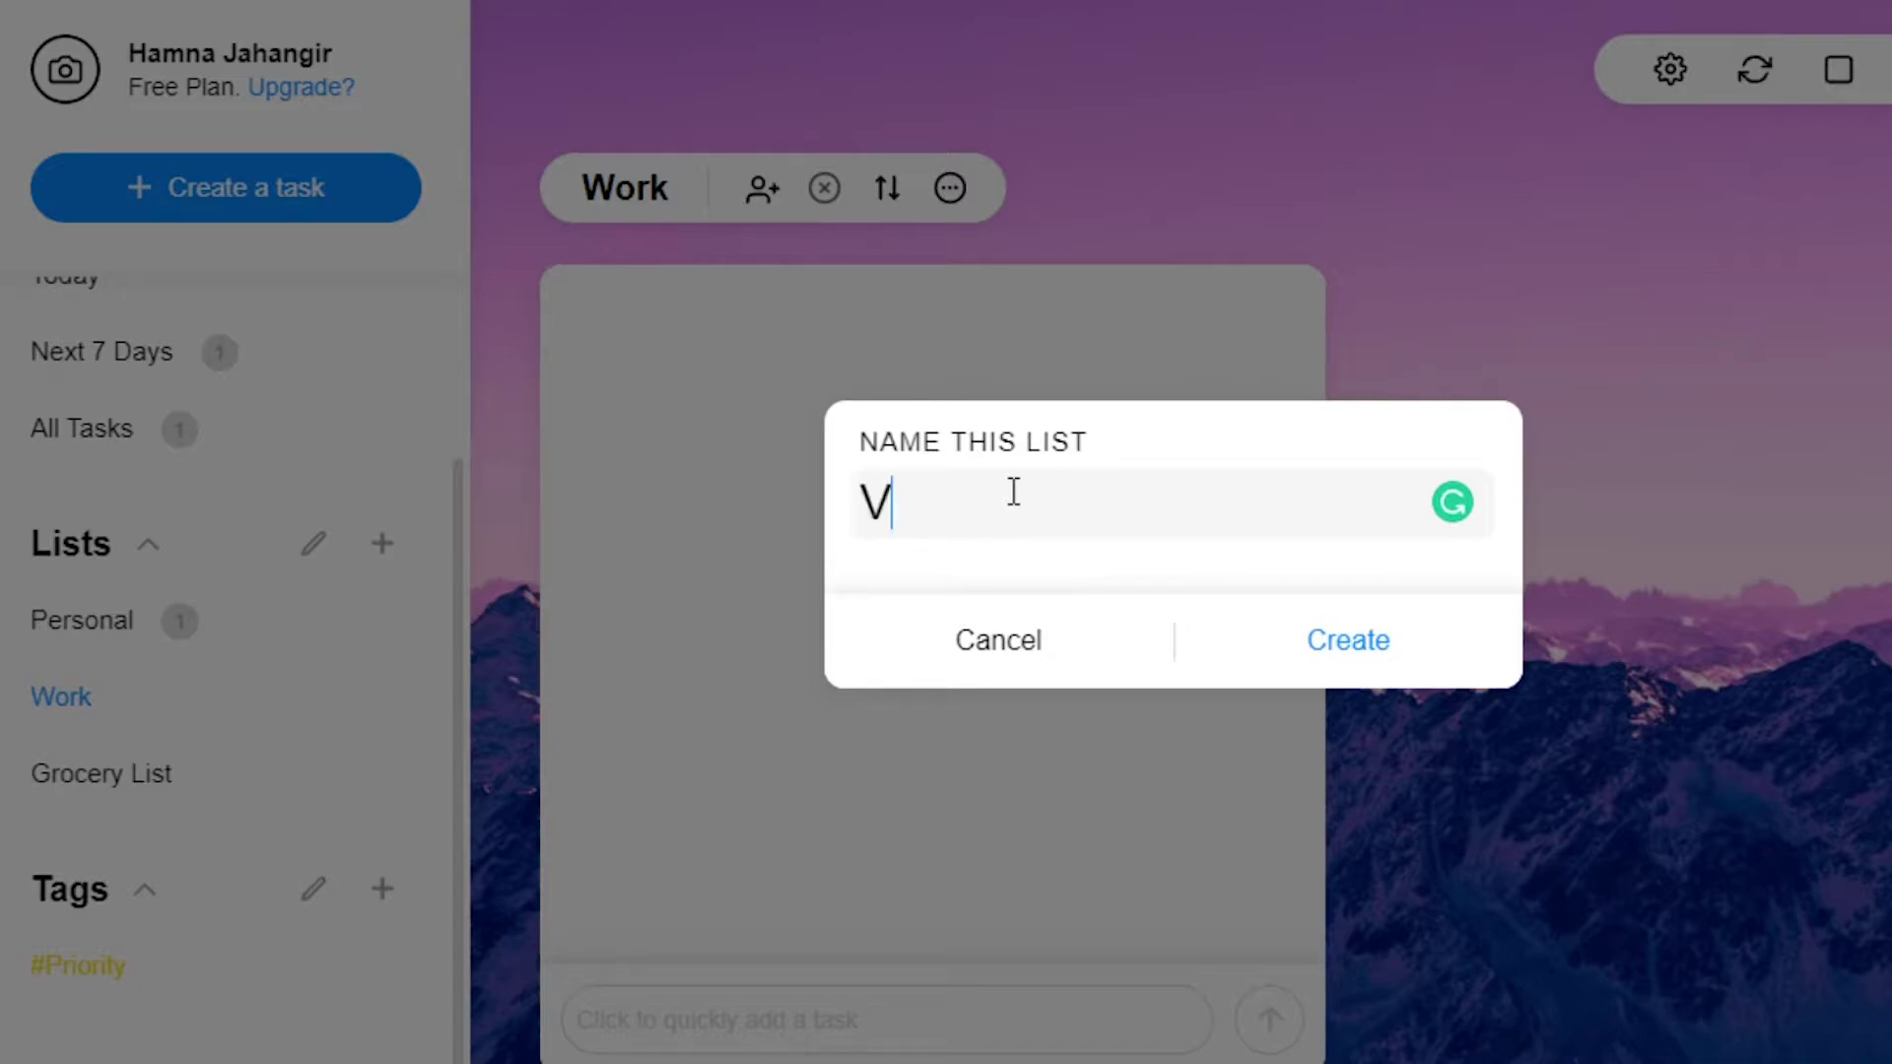
key(BackSpace)
text(Toturial Videos)
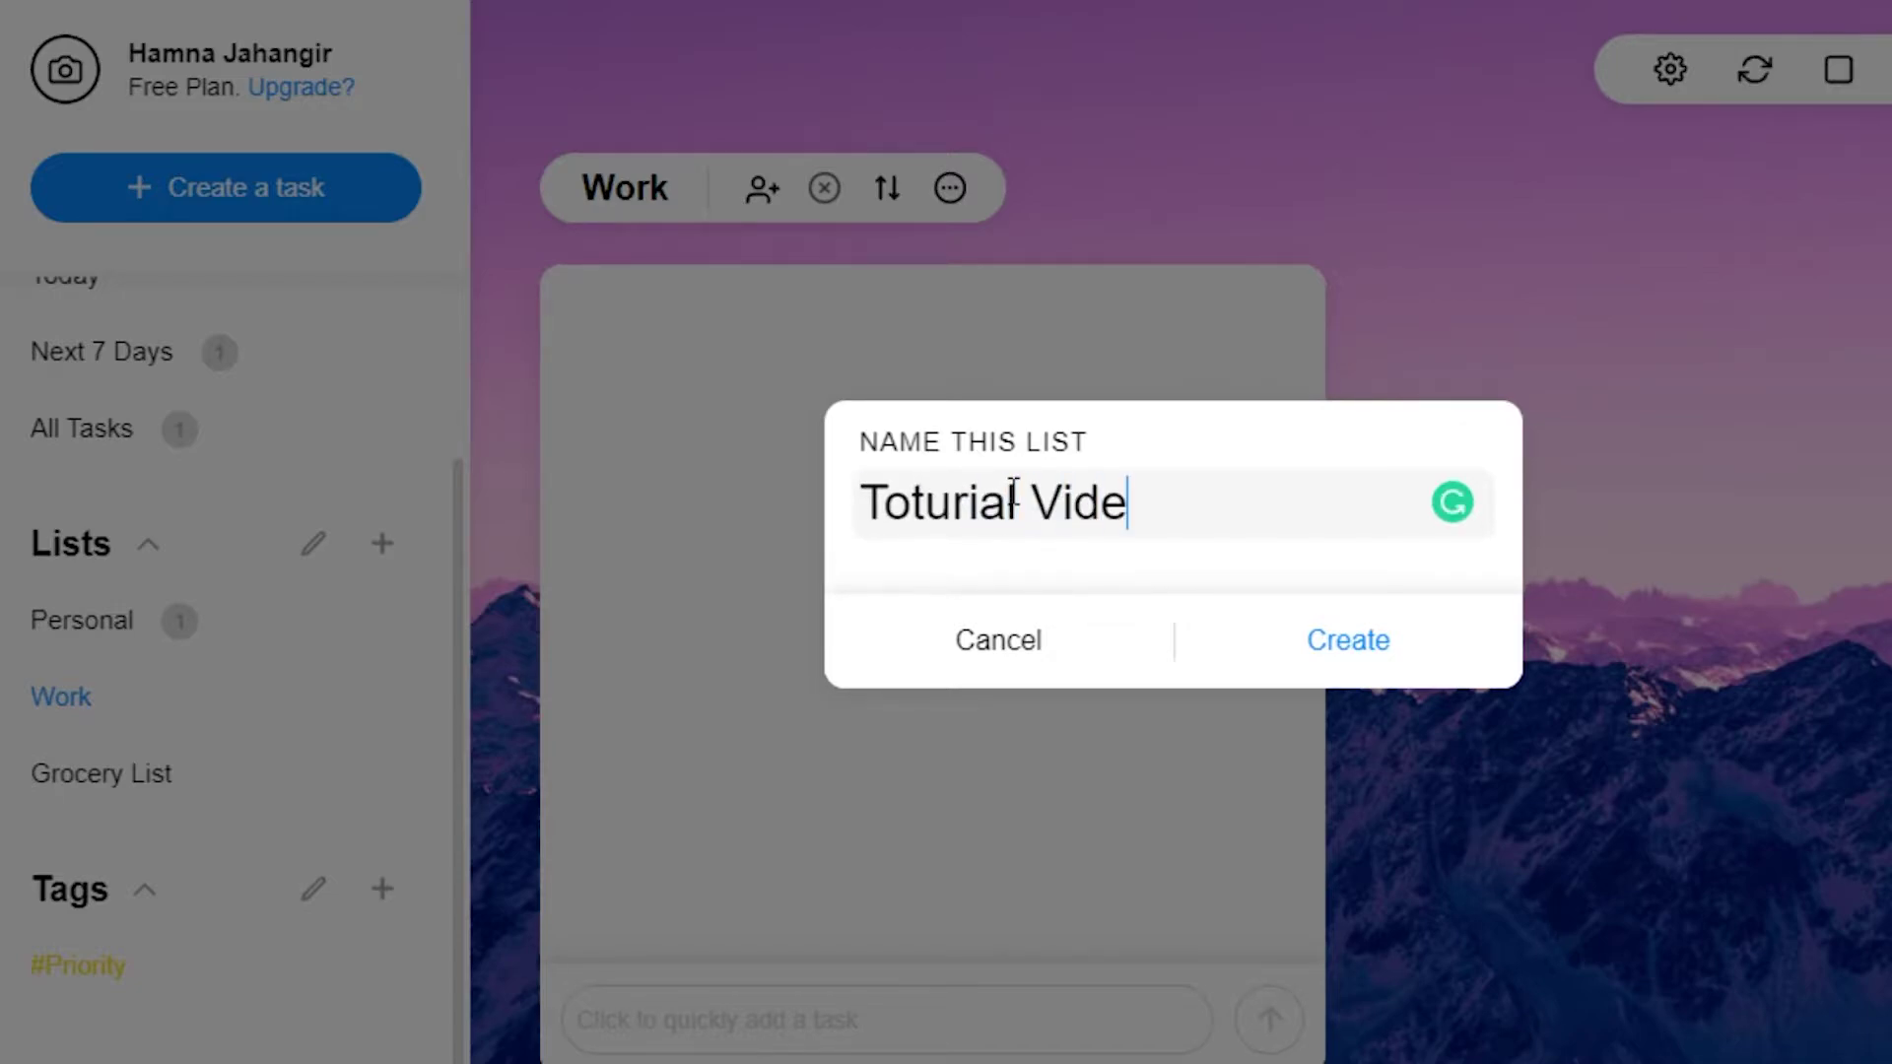
click(1342, 641)
click(127, 855)
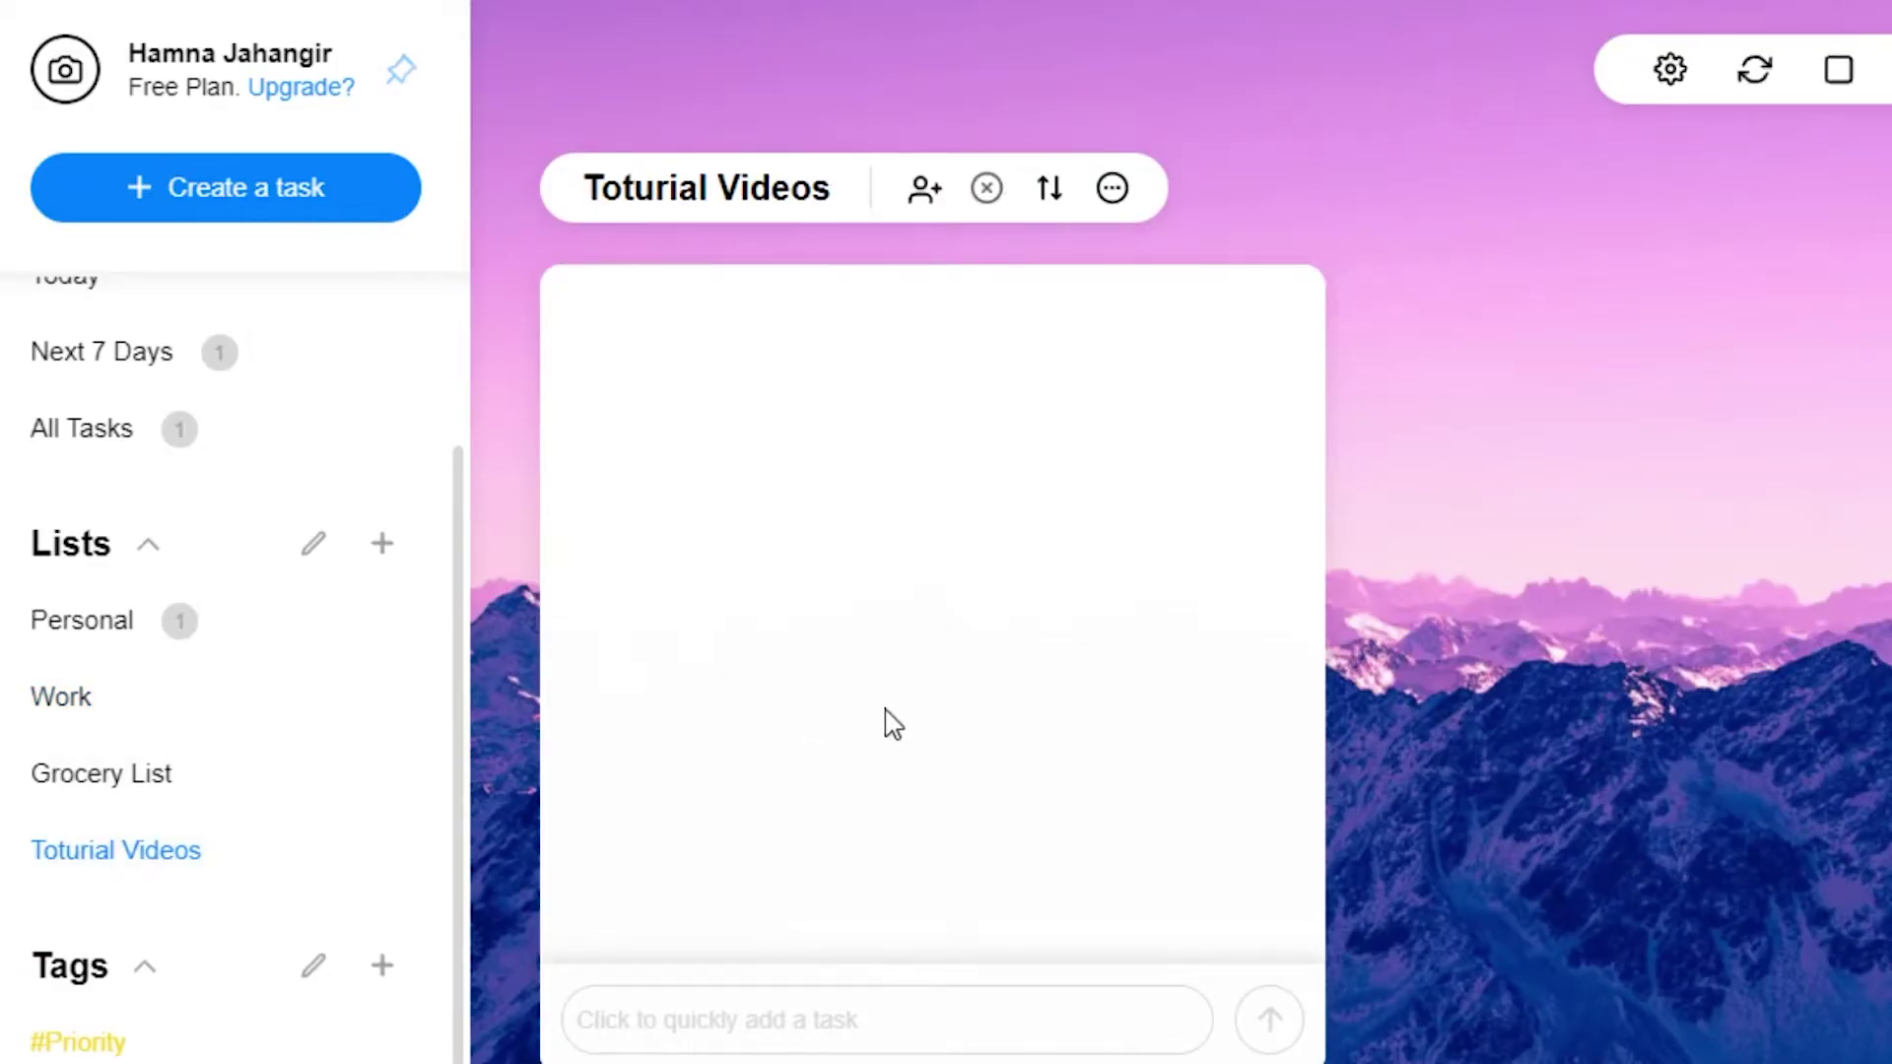
Step: Quick-add the task 'Video no. 1' to the Toturial Videos list
click(888, 1021)
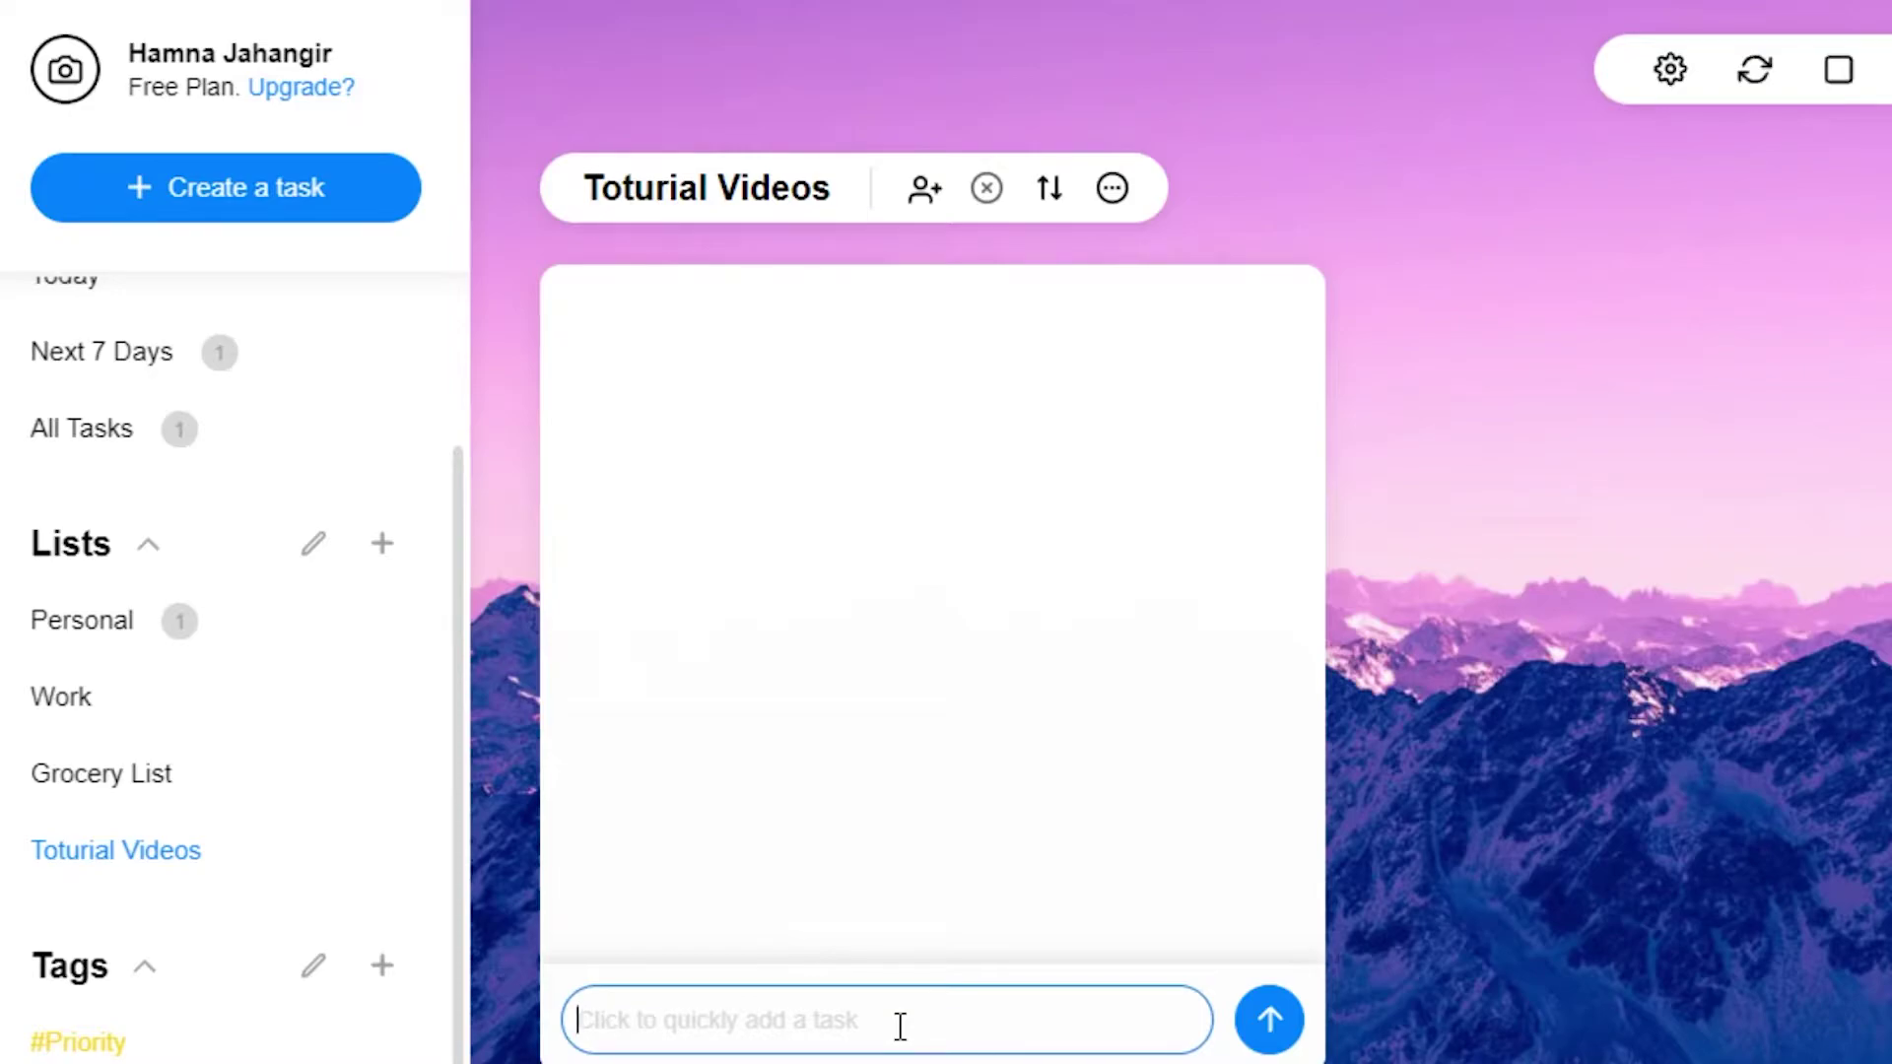
text(Vid)
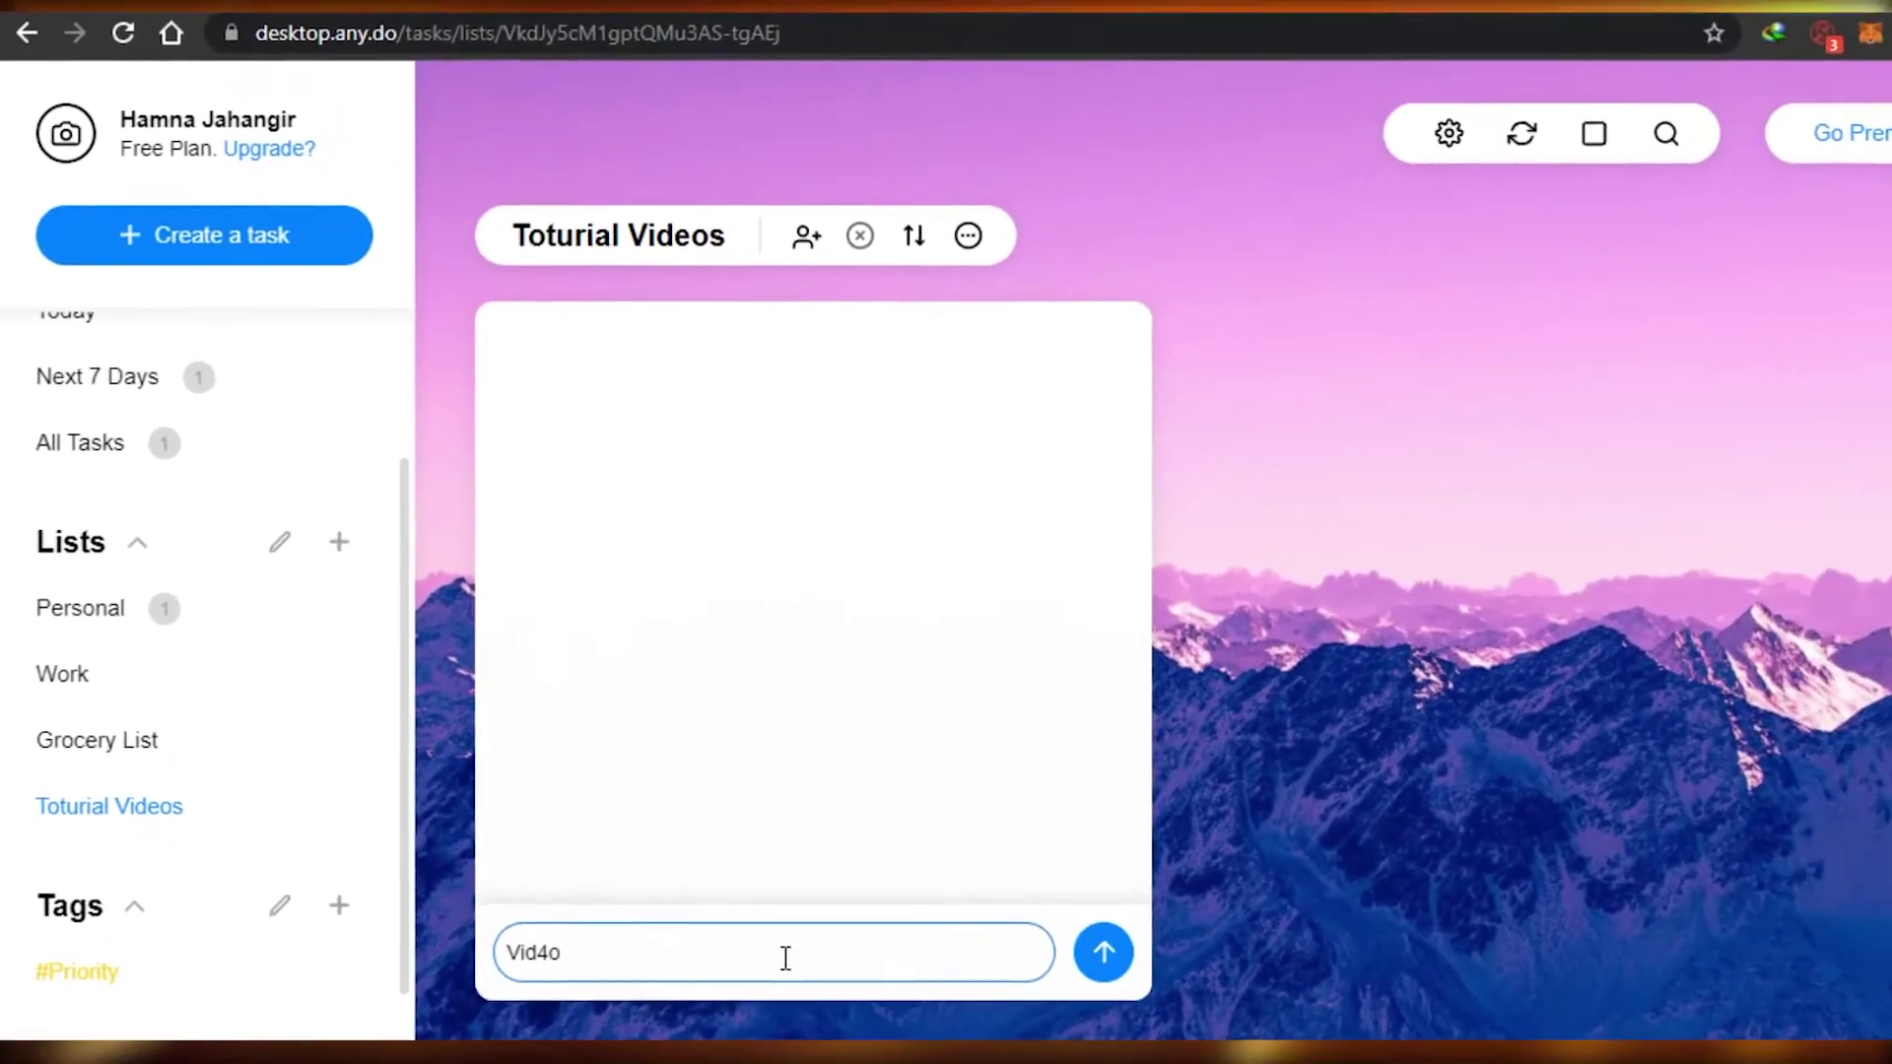
text(eo no. 1)
key(Return)
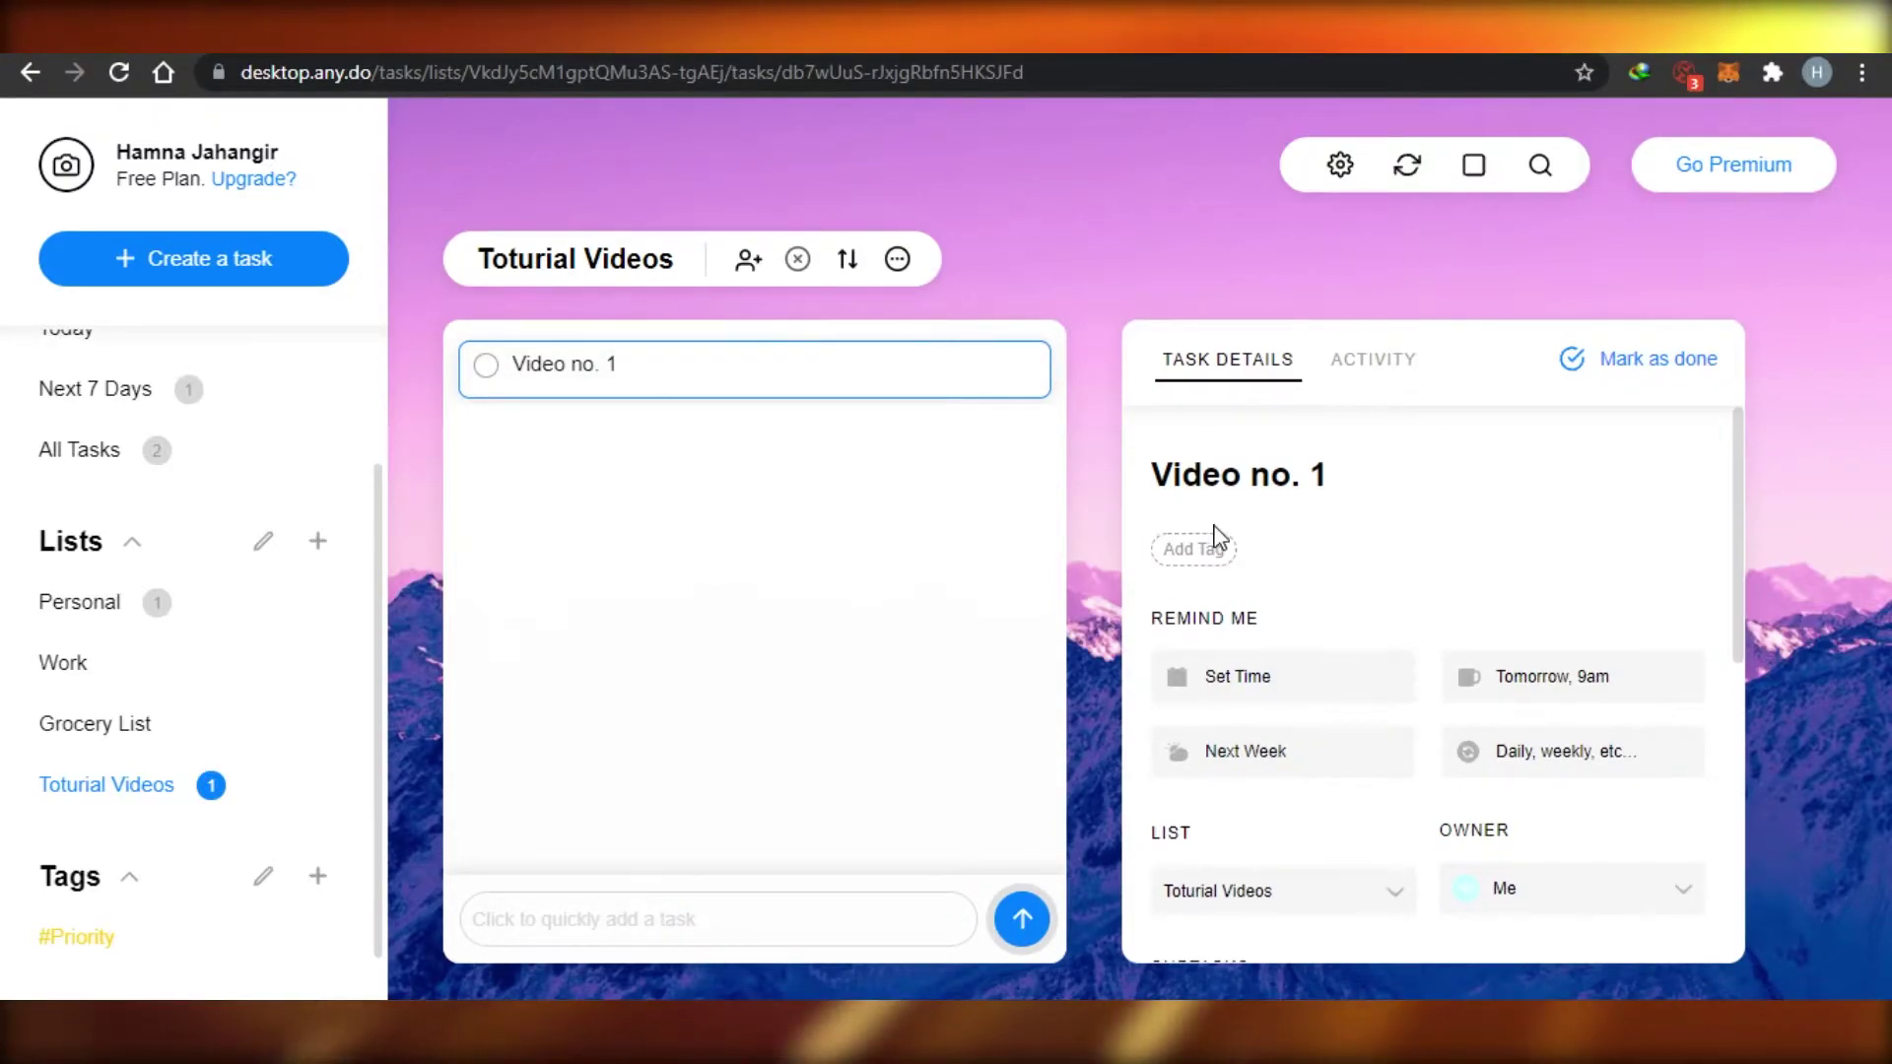
Step: Tag the Video no. 1 task with Priority
click(1206, 554)
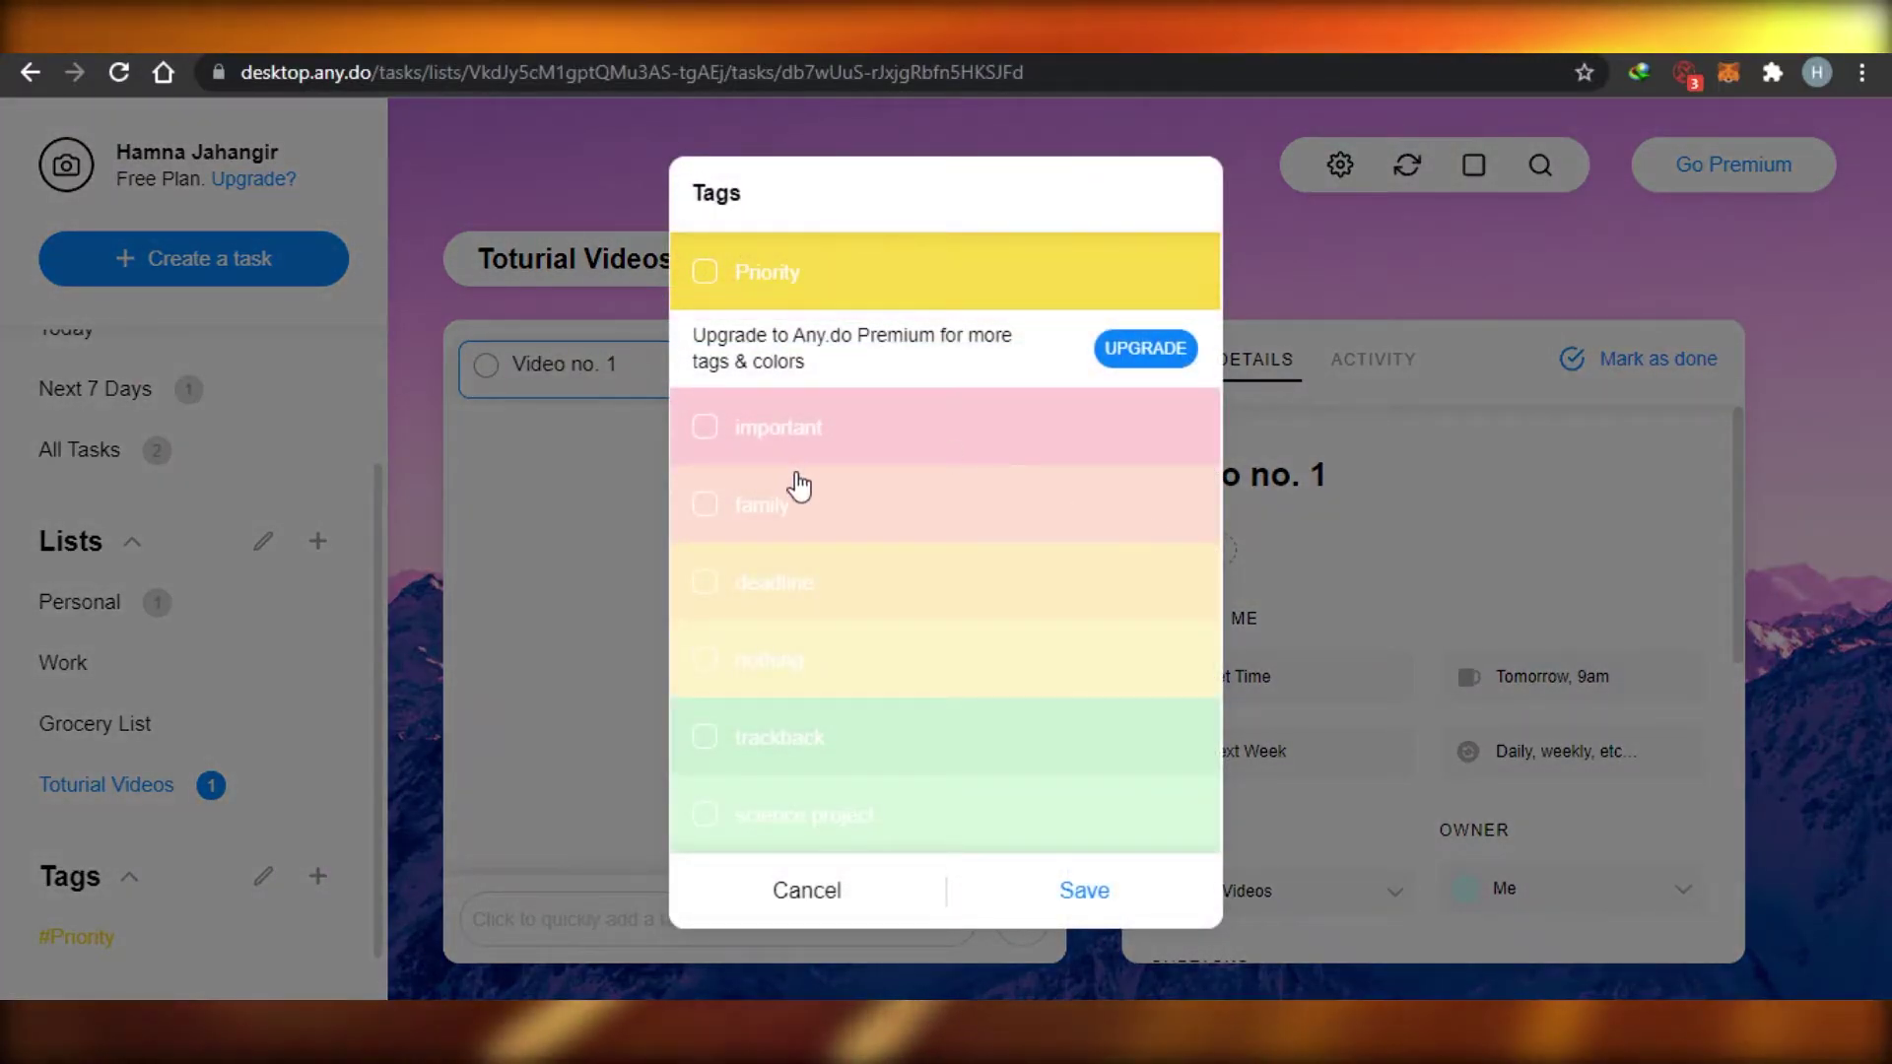
click(705, 274)
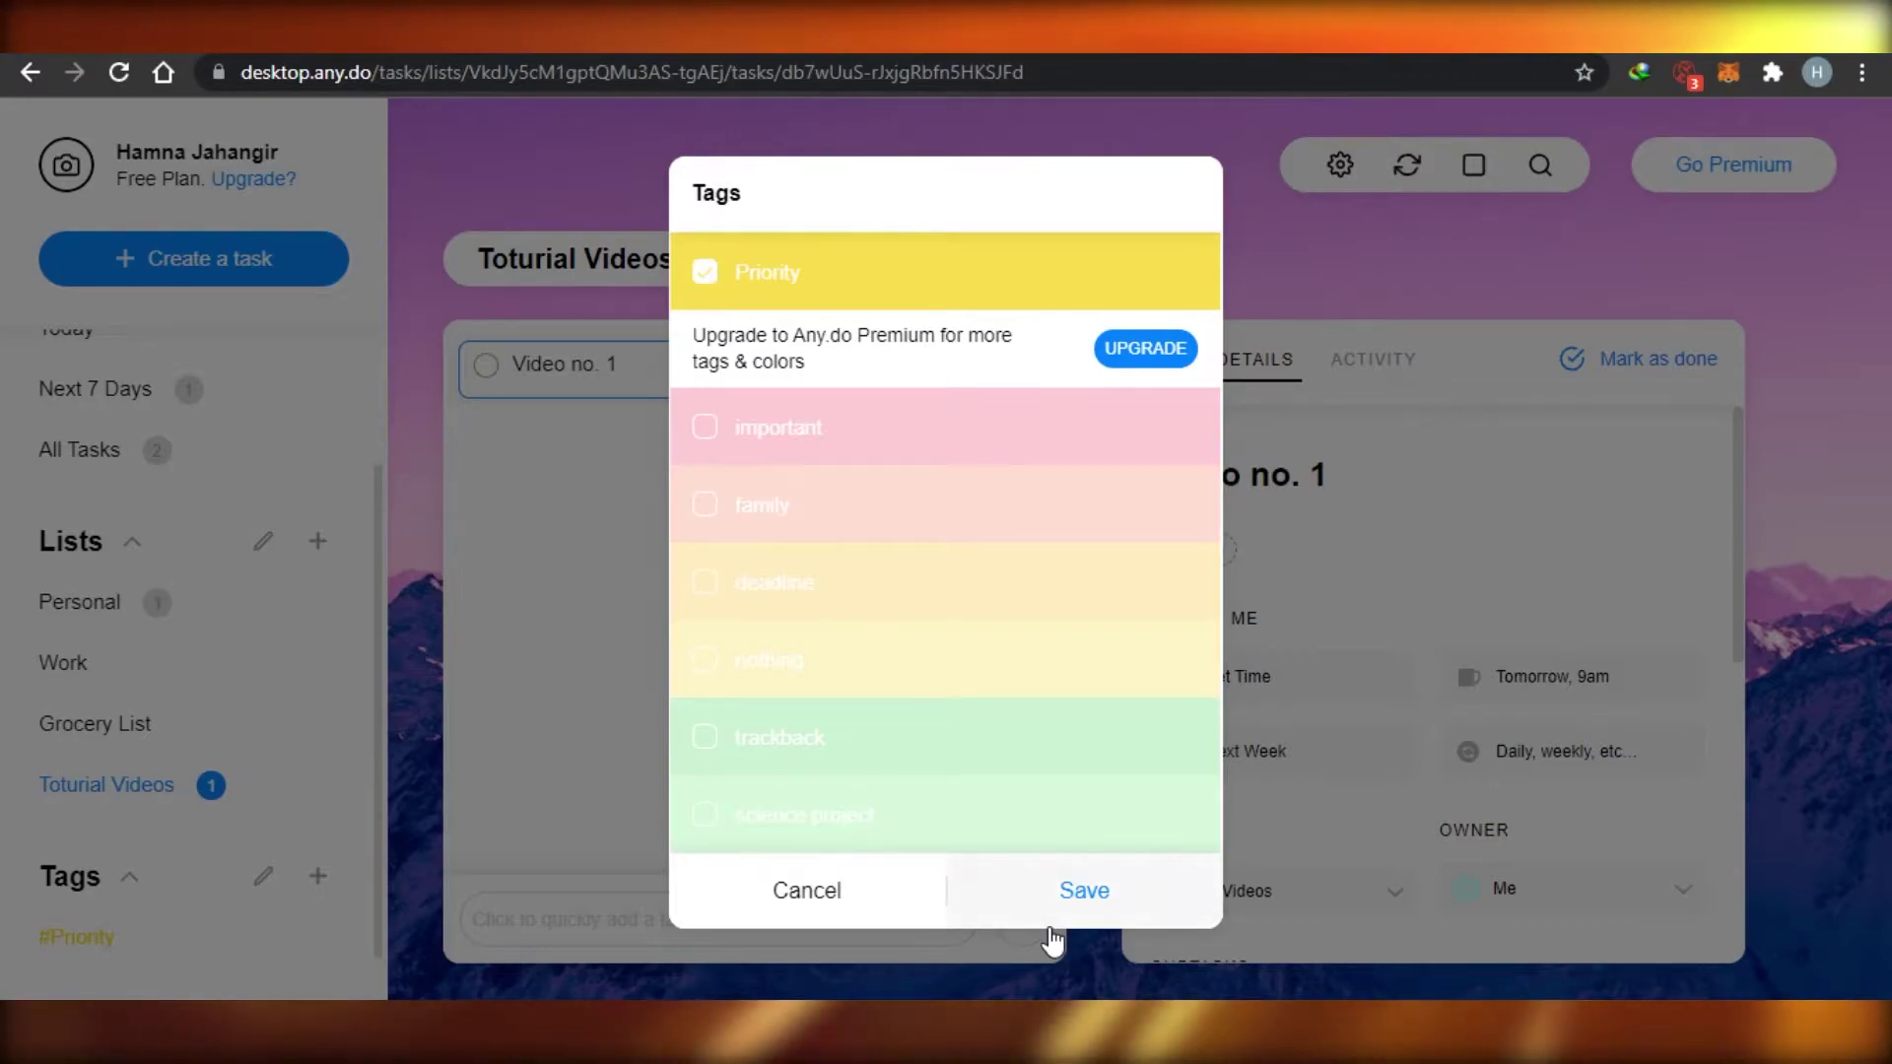
click(1085, 893)
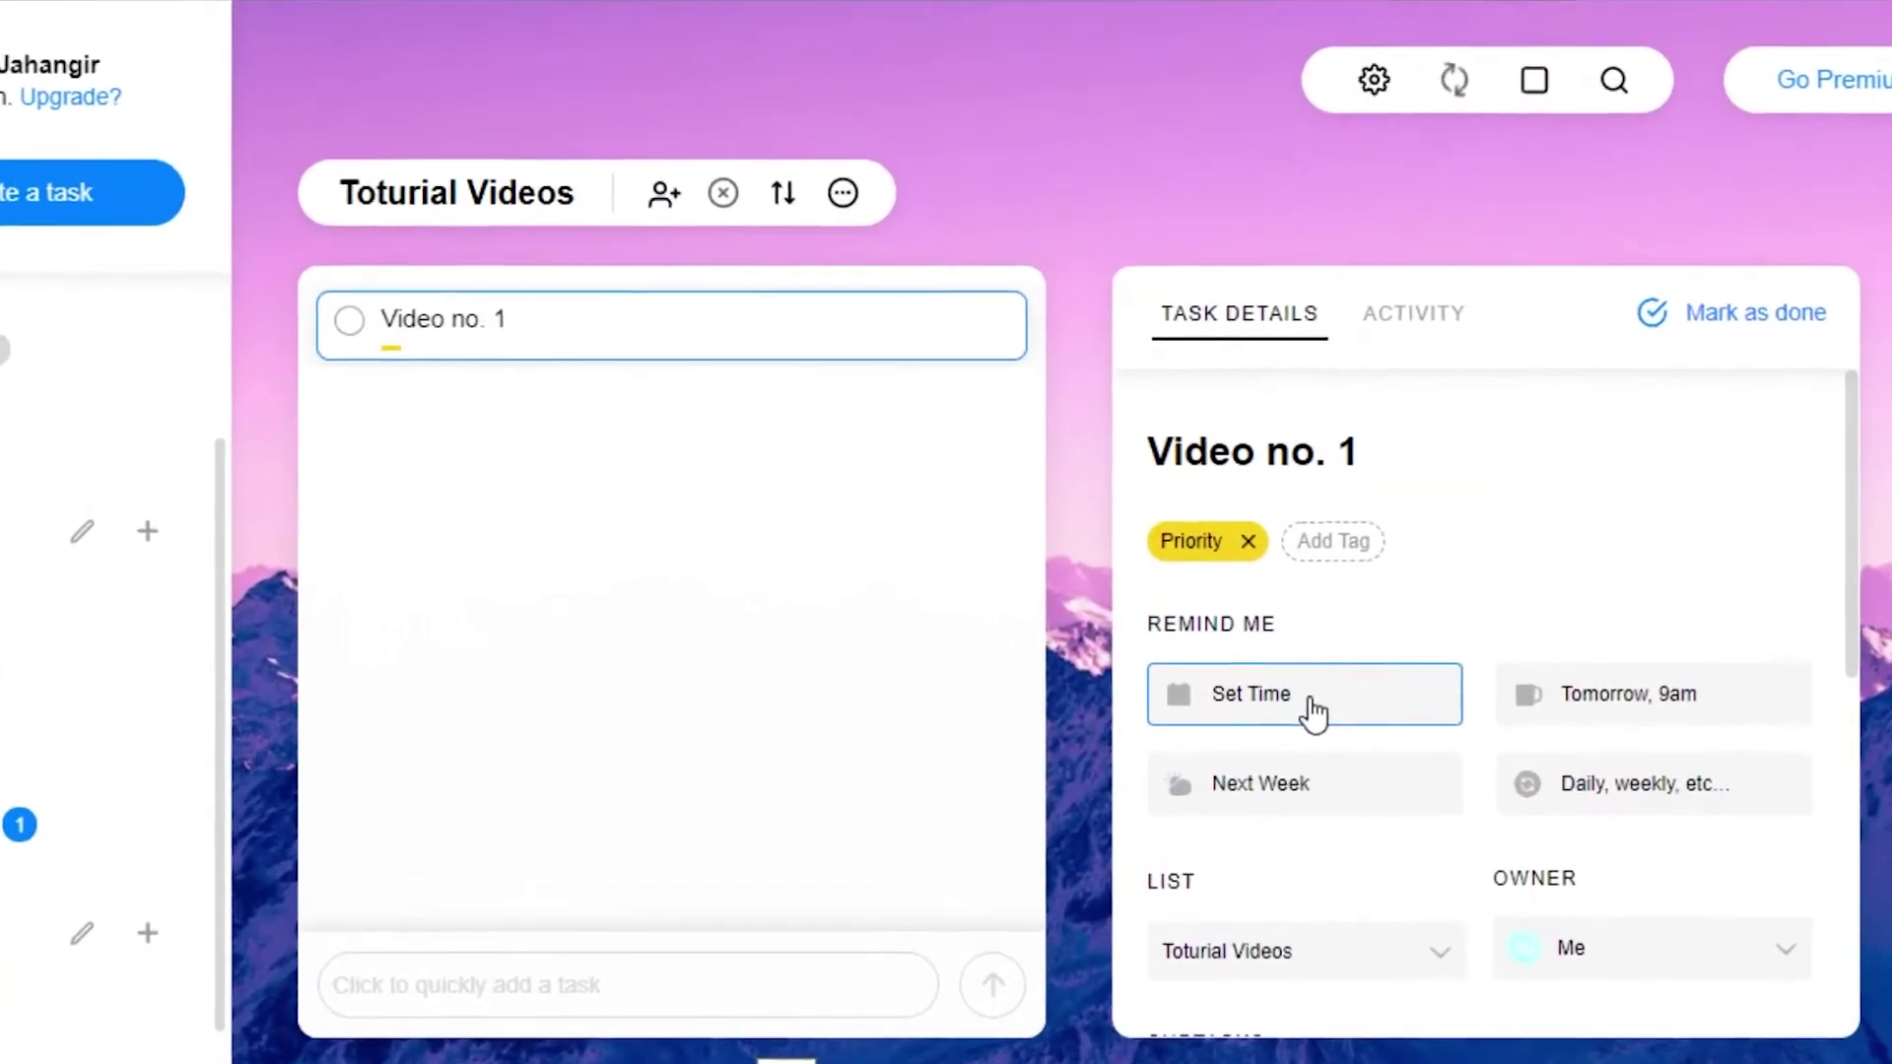
Step: Set Video no. 1's reminder to 10:00 AM today
click(1278, 723)
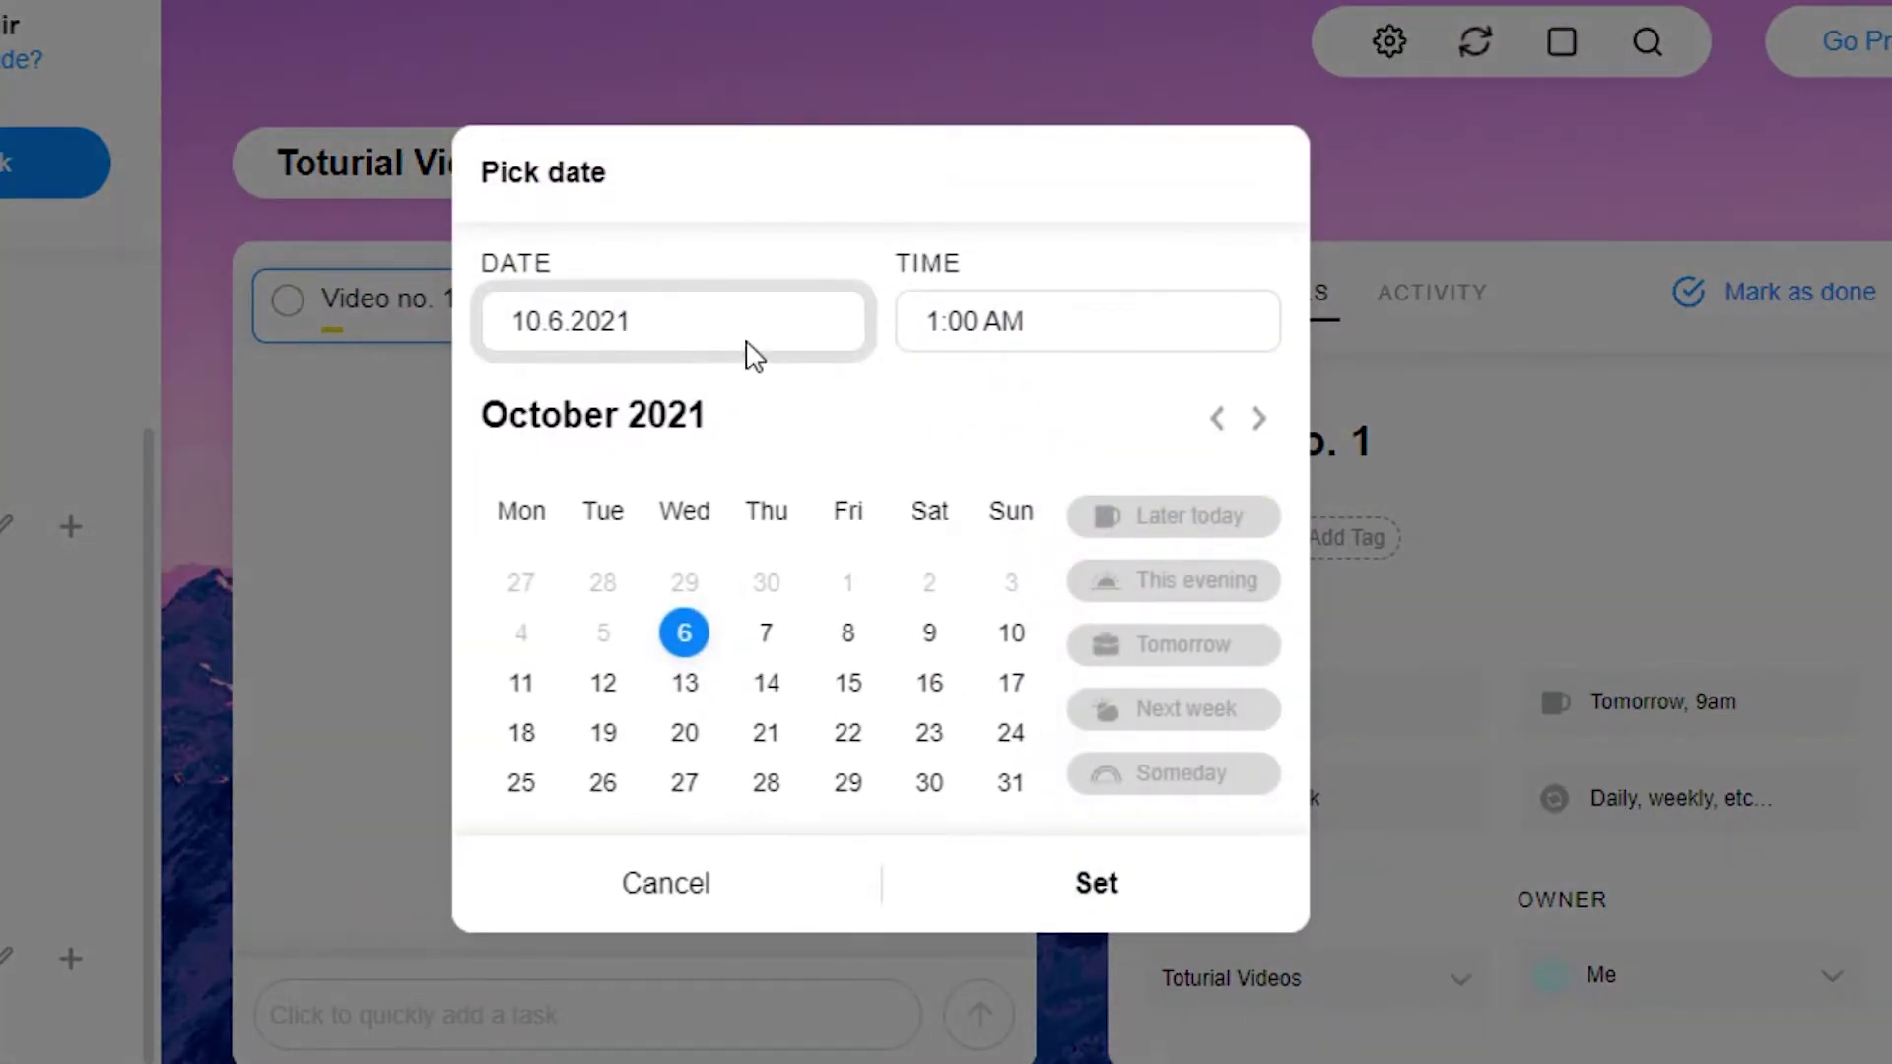
click(985, 321)
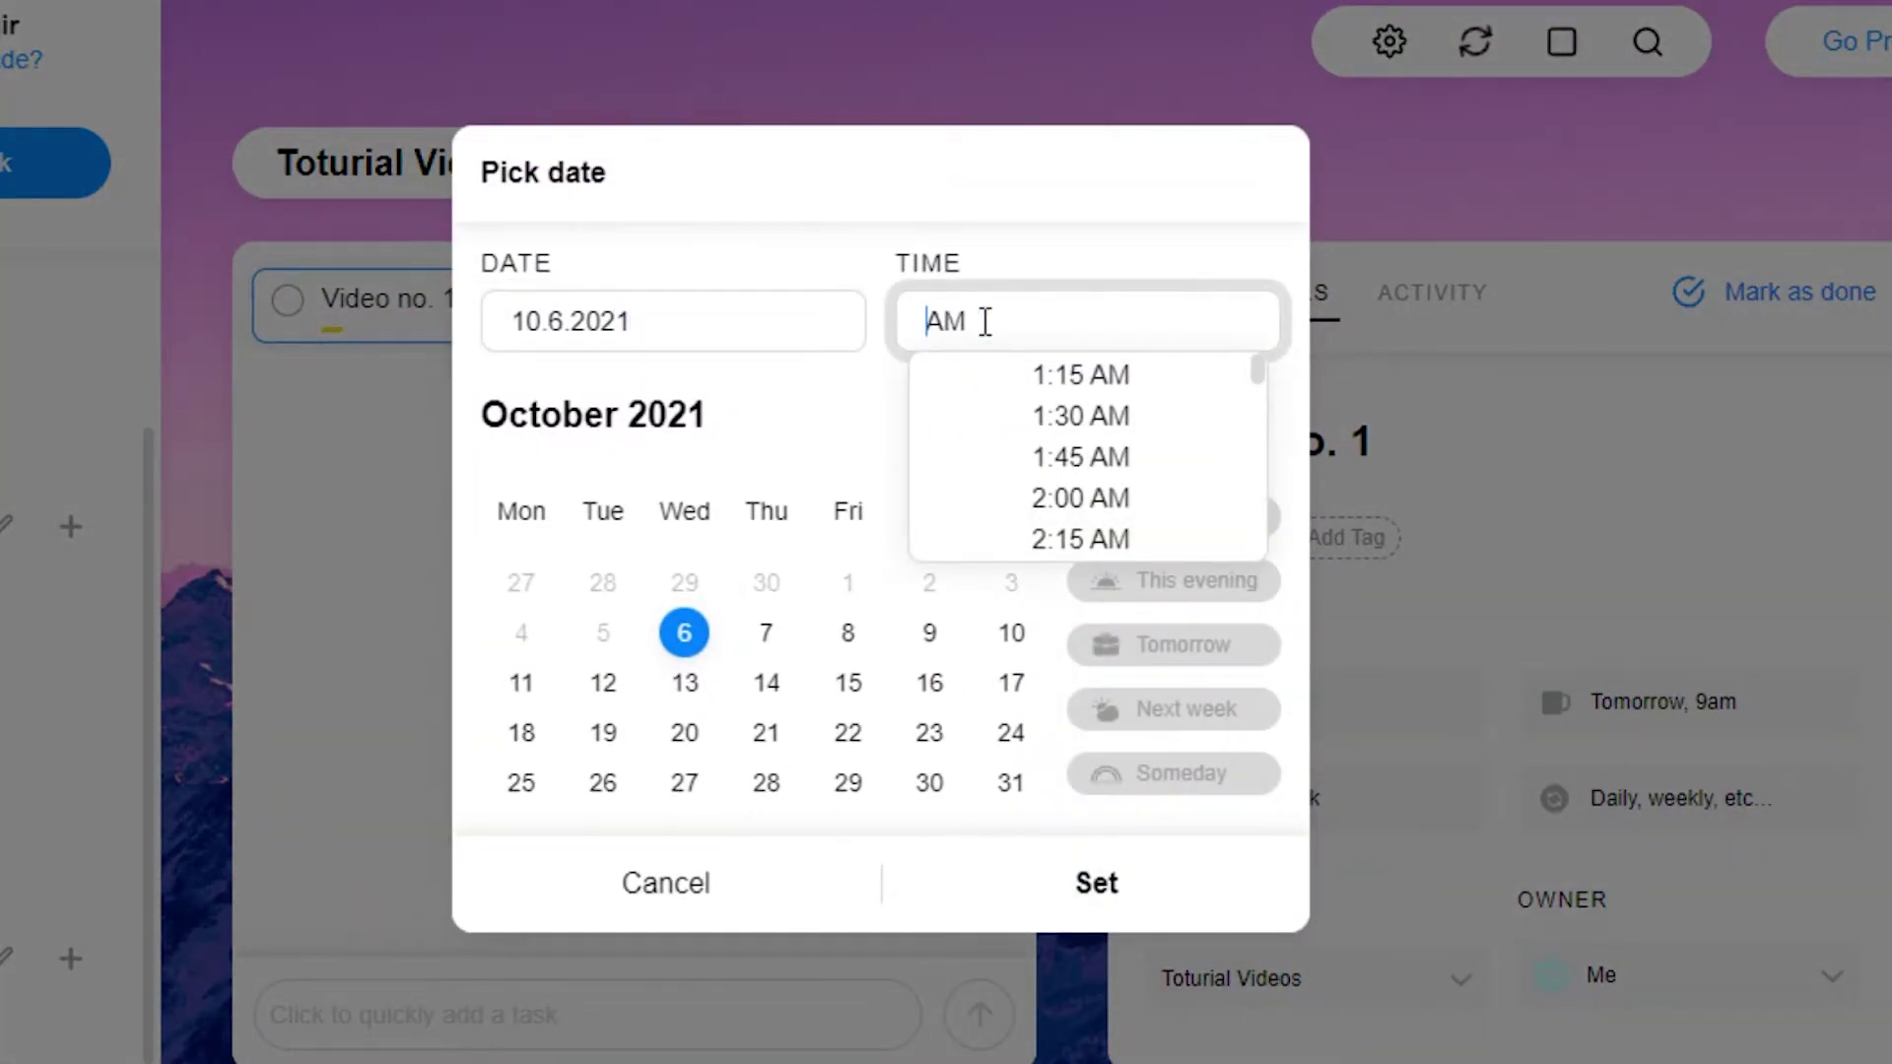
text(:)
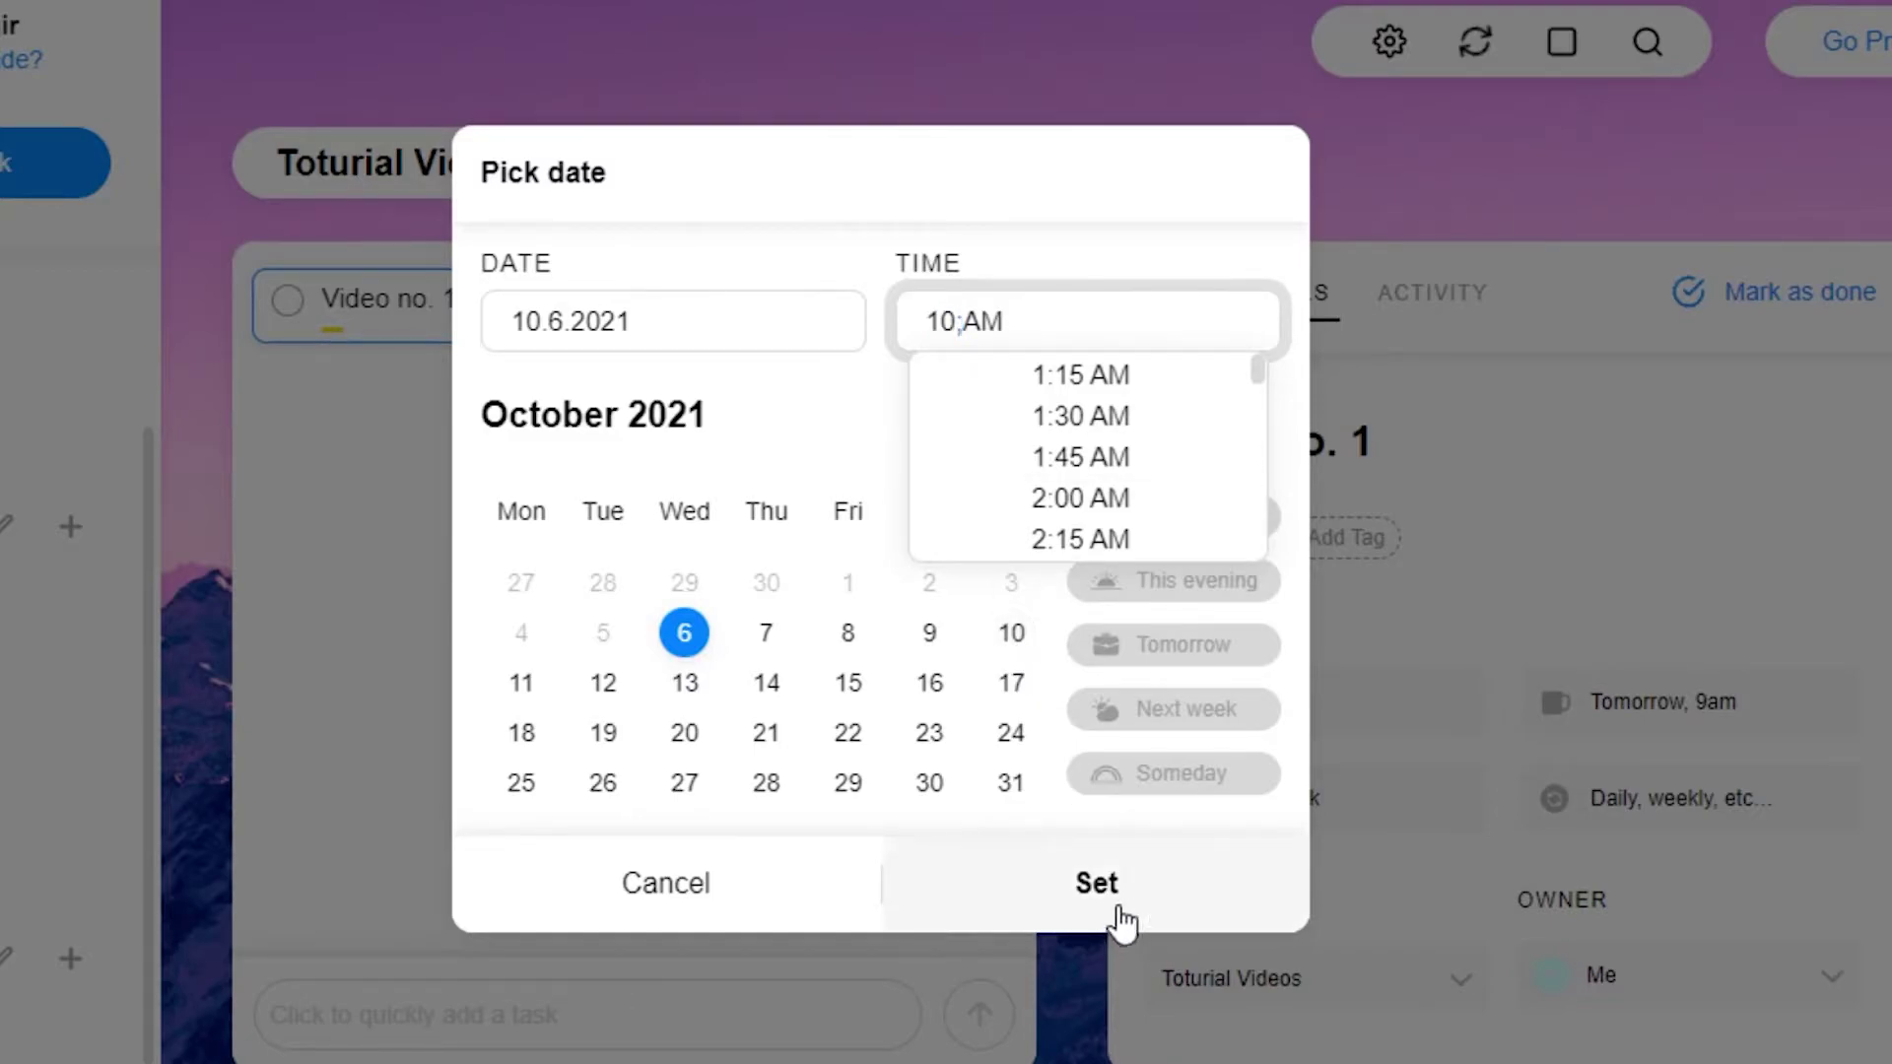
click(1100, 891)
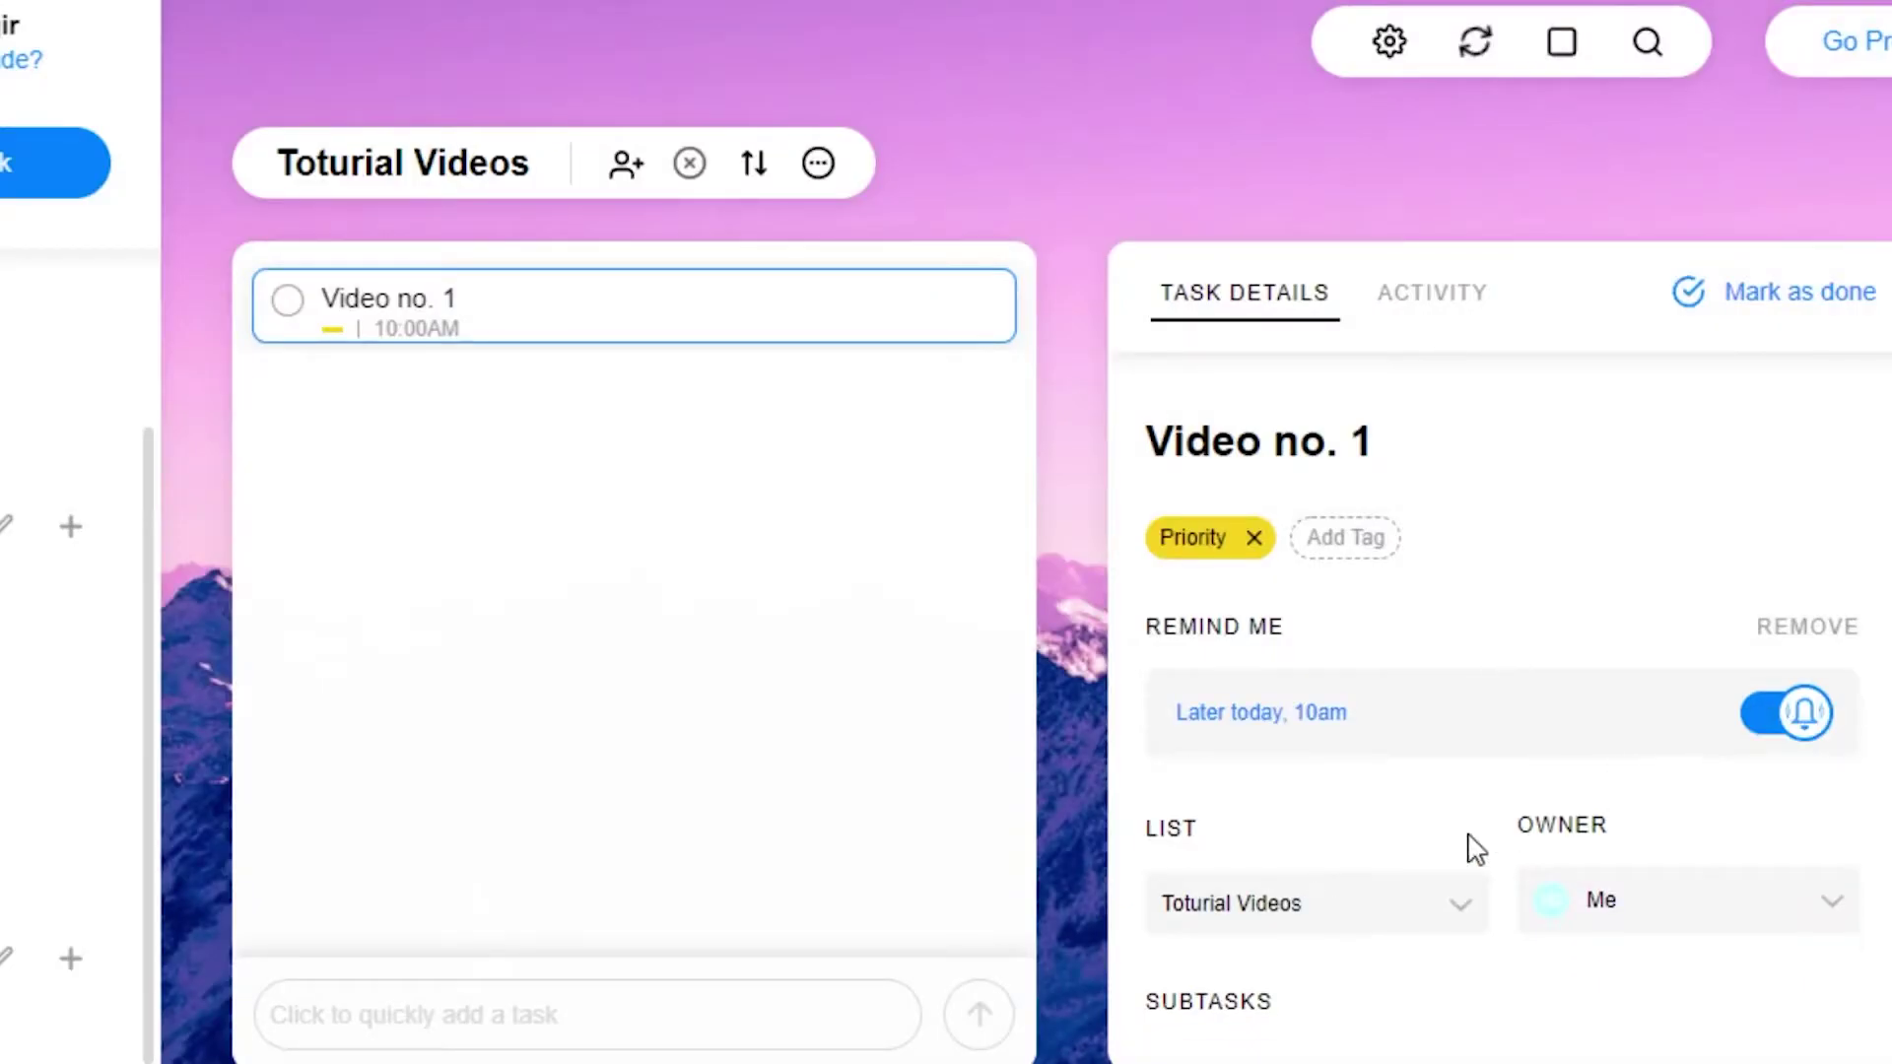
click(1746, 904)
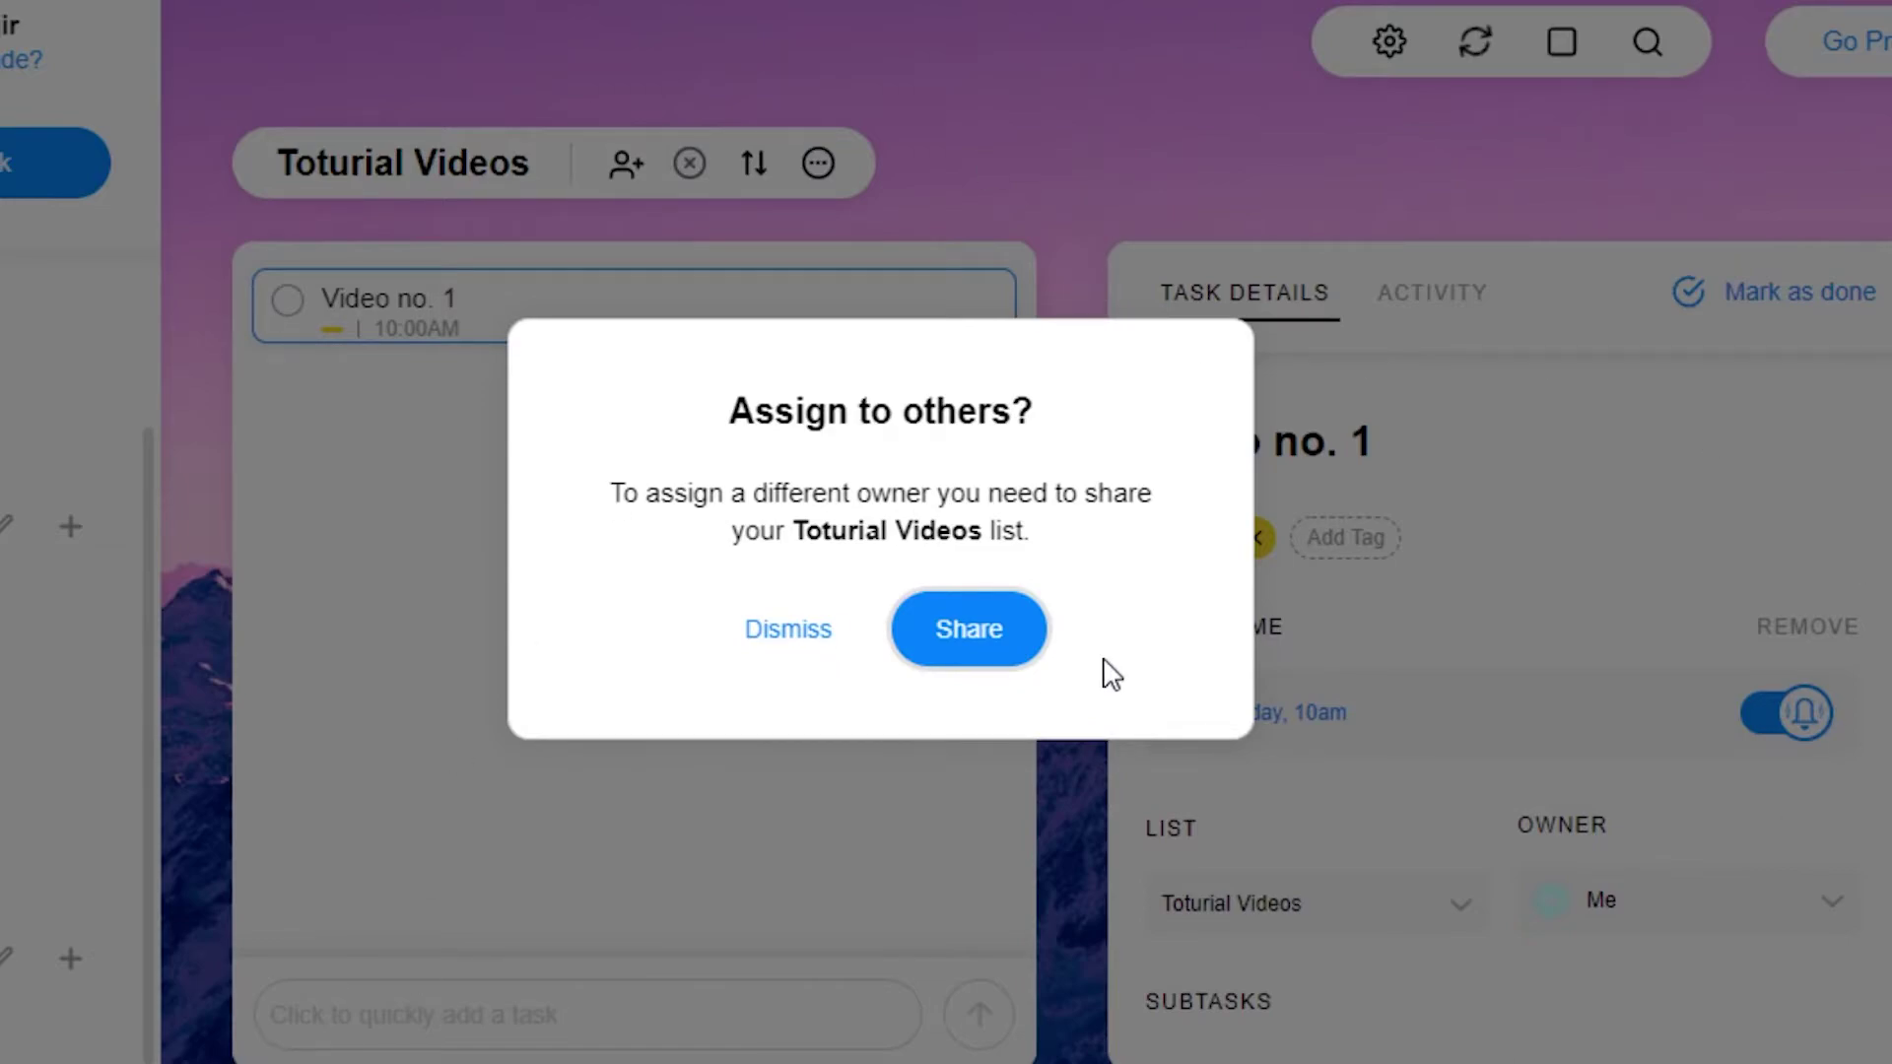
click(794, 638)
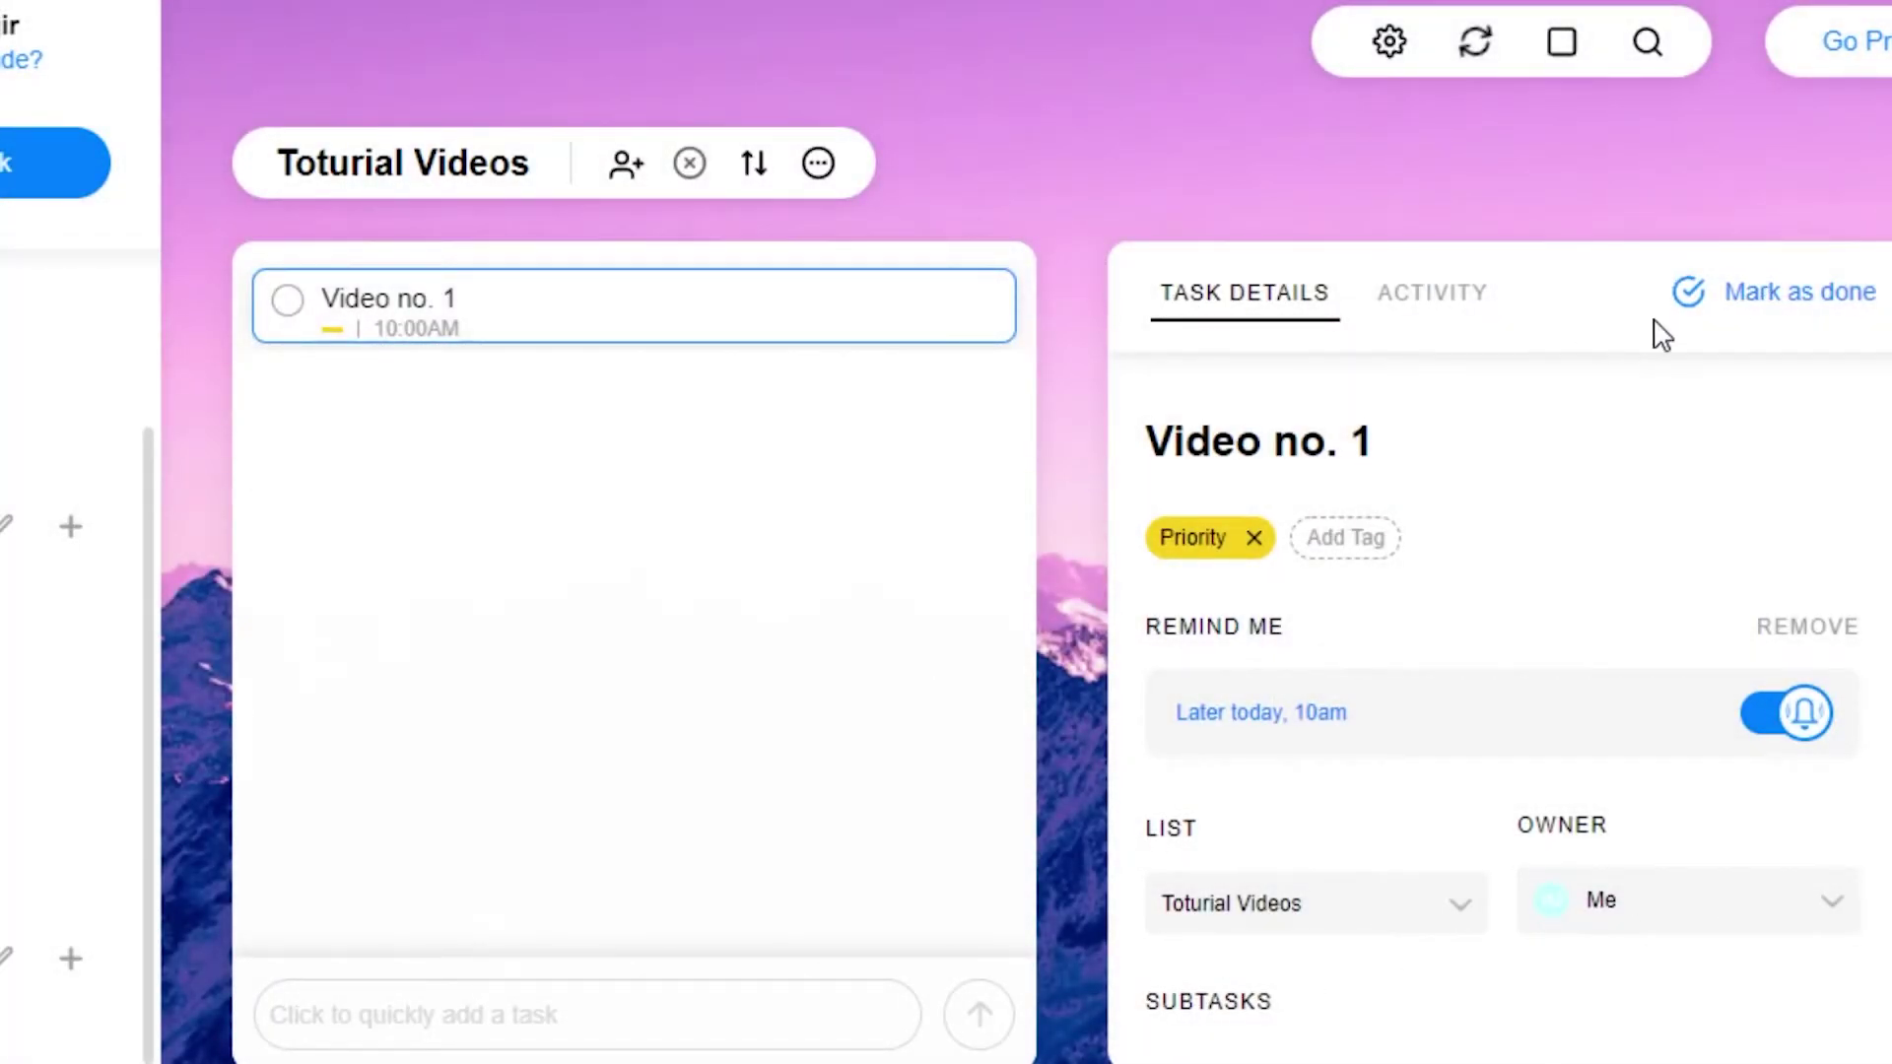
scroll(1498, 690, down, 3)
scroll(1183, 841, down, 5)
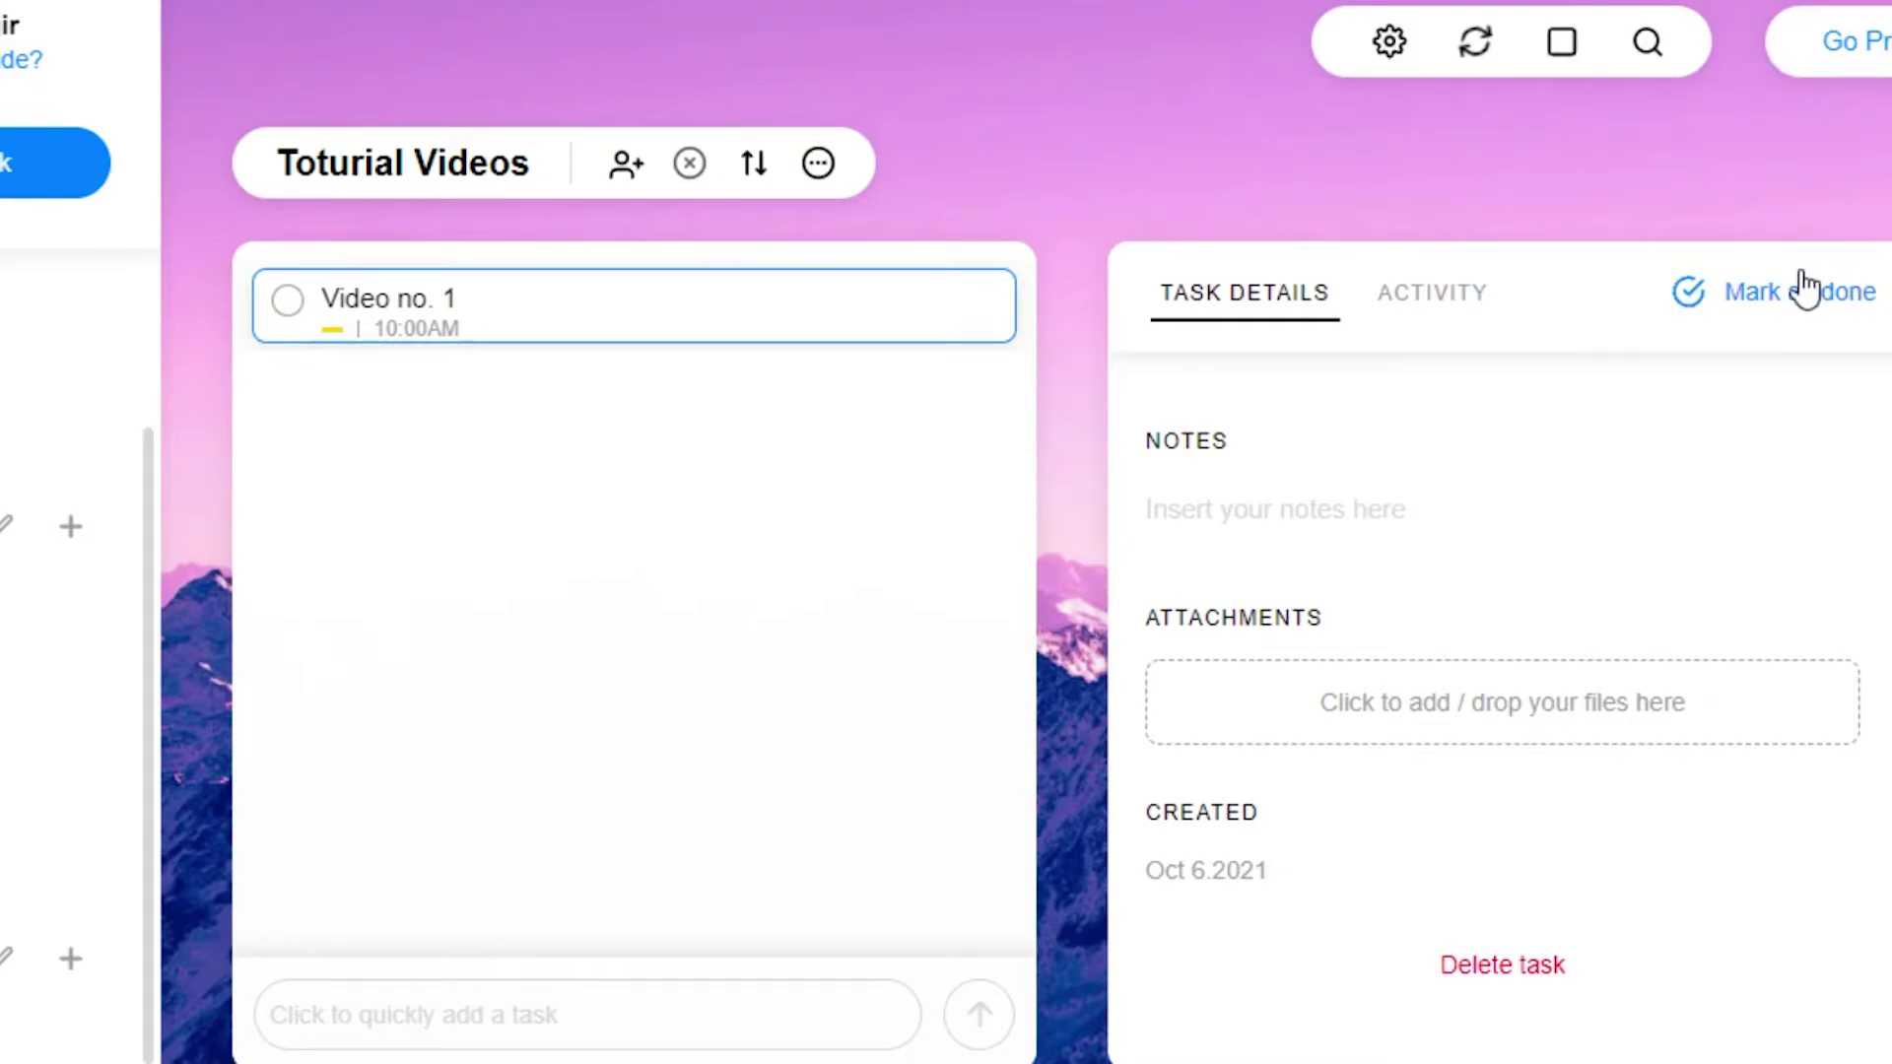
Step: Mark Video no. 1 as done, then restore it as an active task
click(1764, 308)
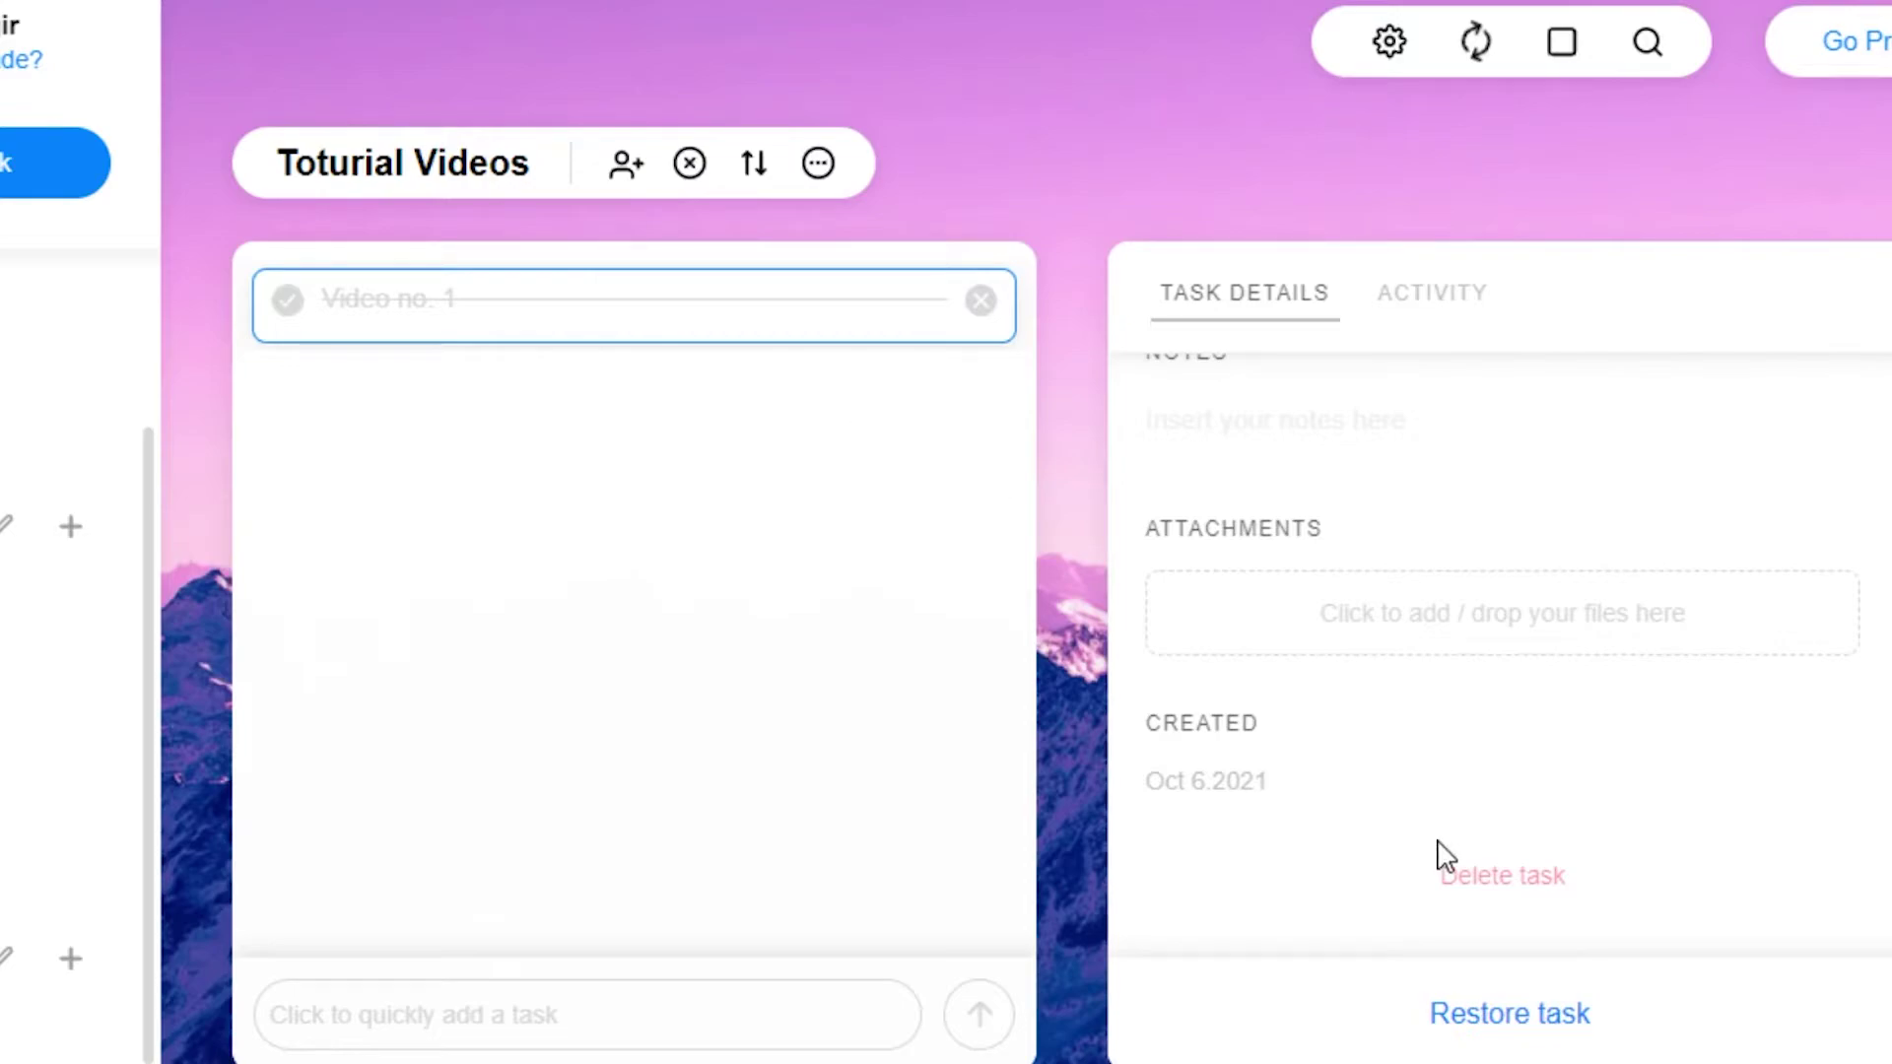
click(1538, 1014)
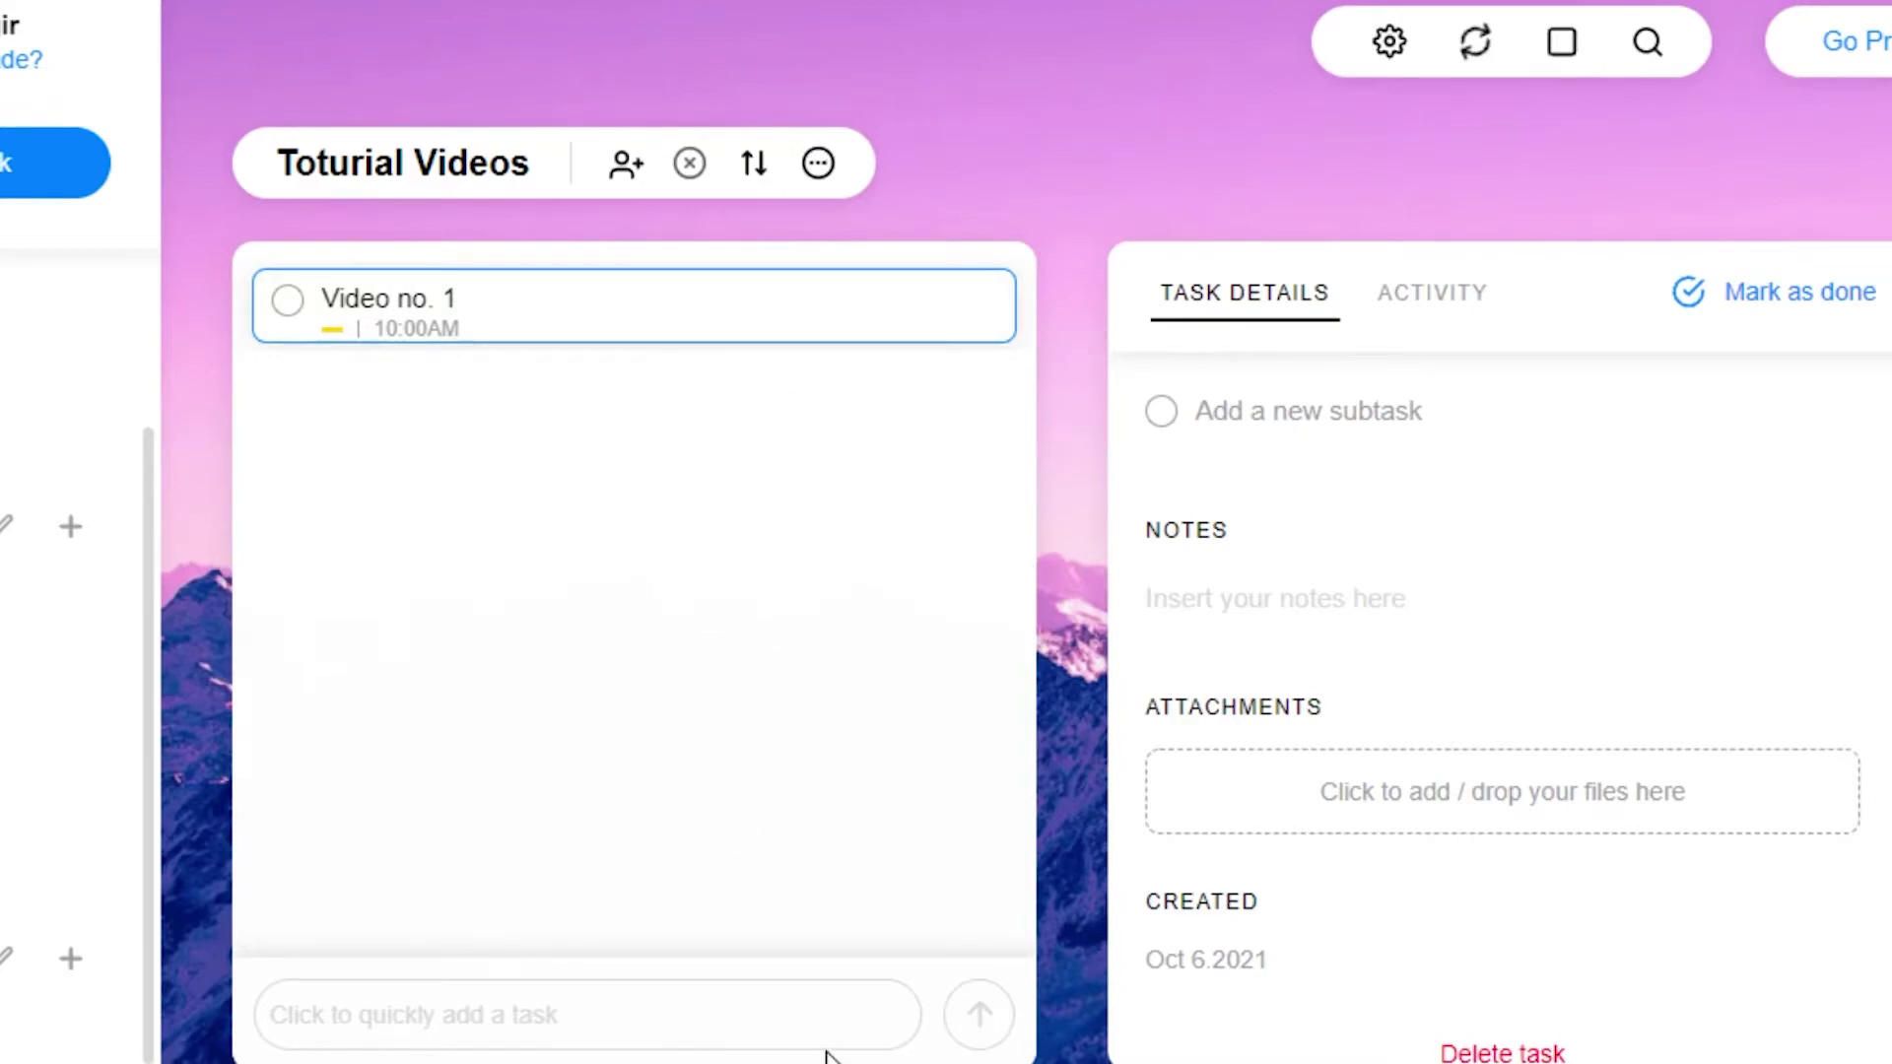
click(669, 1025)
Step: Add the task 'Video 2' to the Toturial Videos list
text(V)
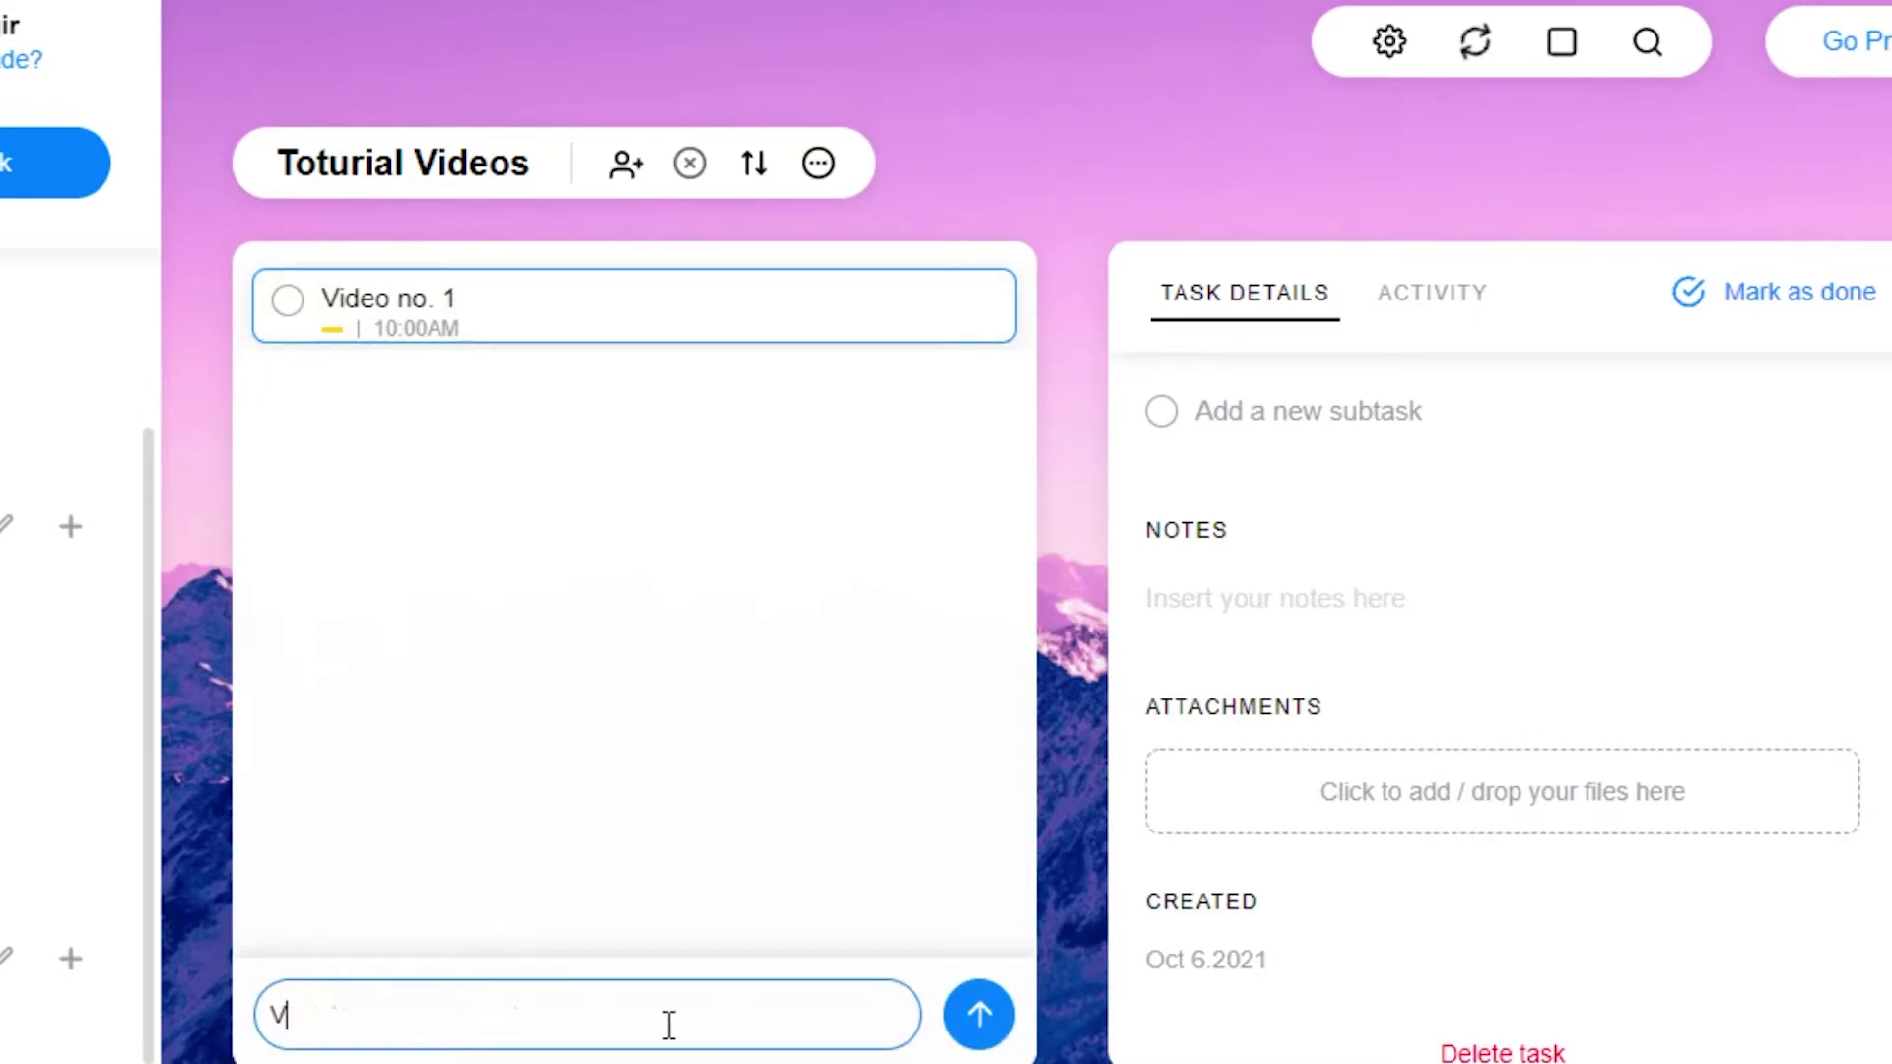
text(ideo 2)
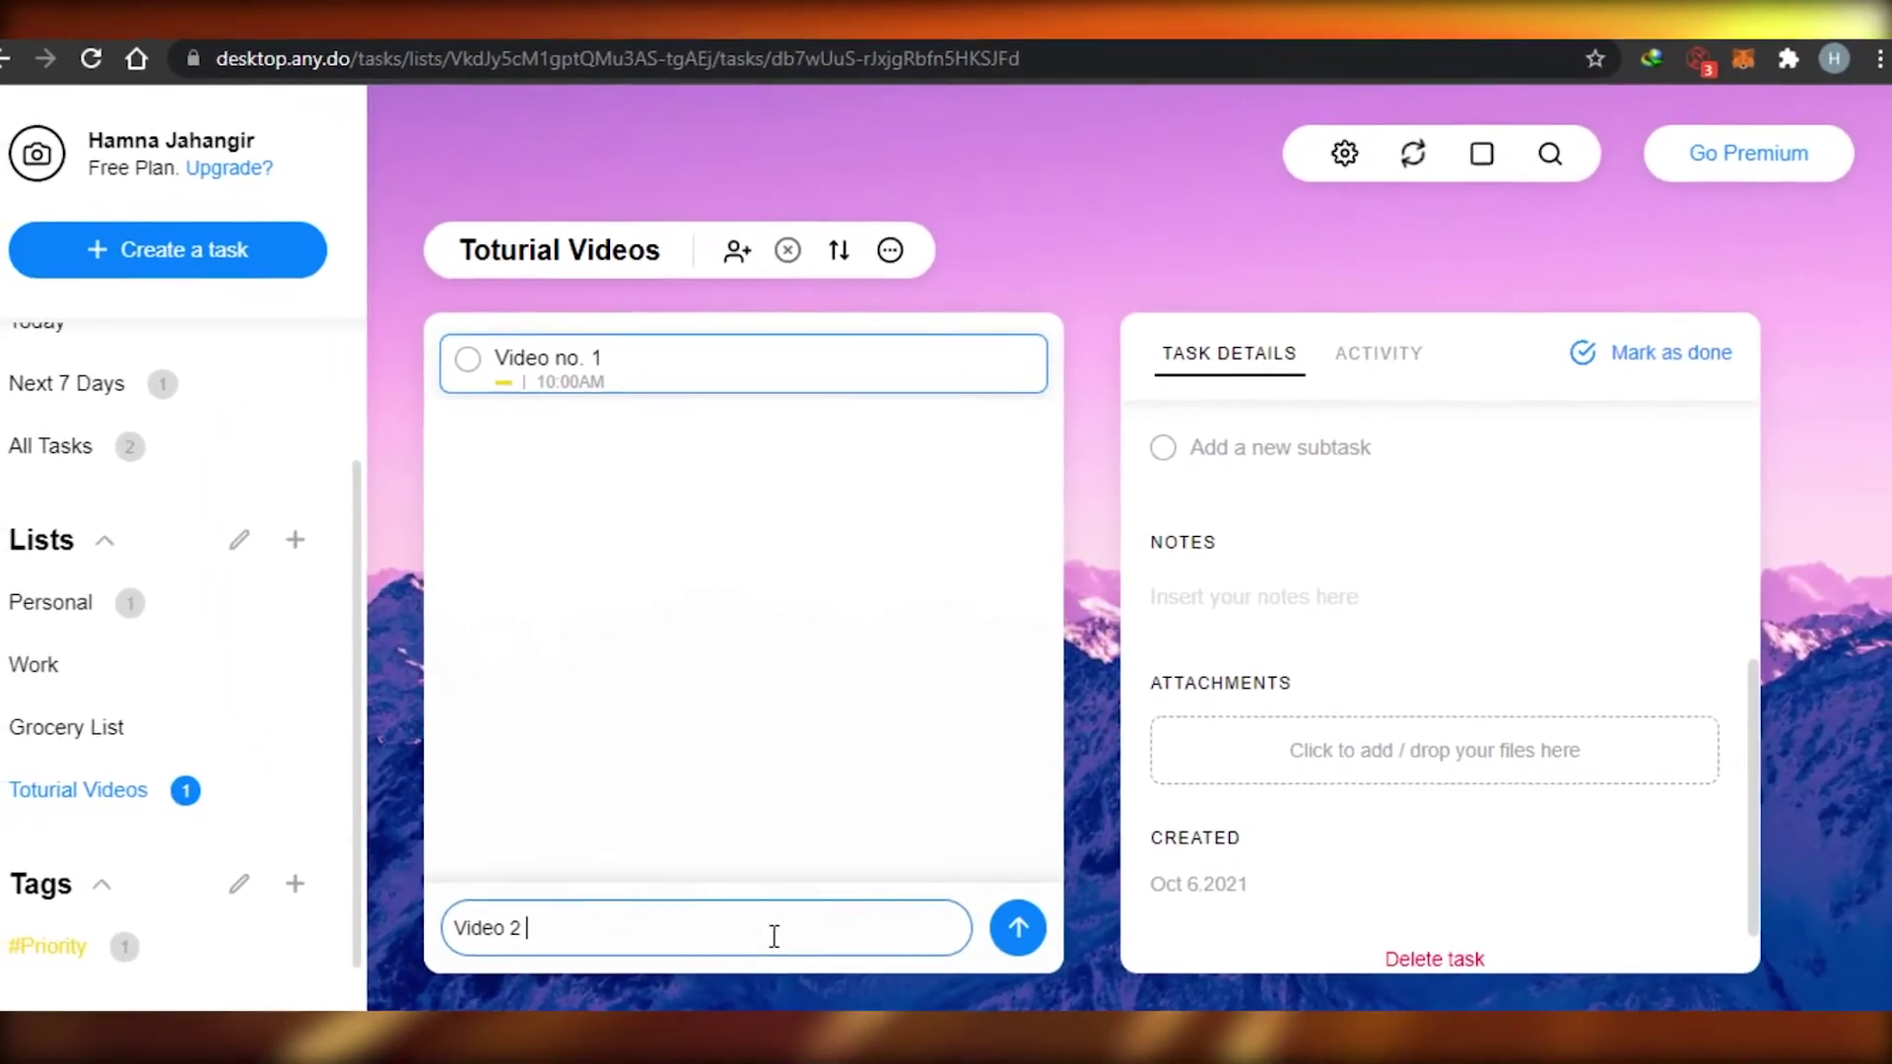
click(1020, 930)
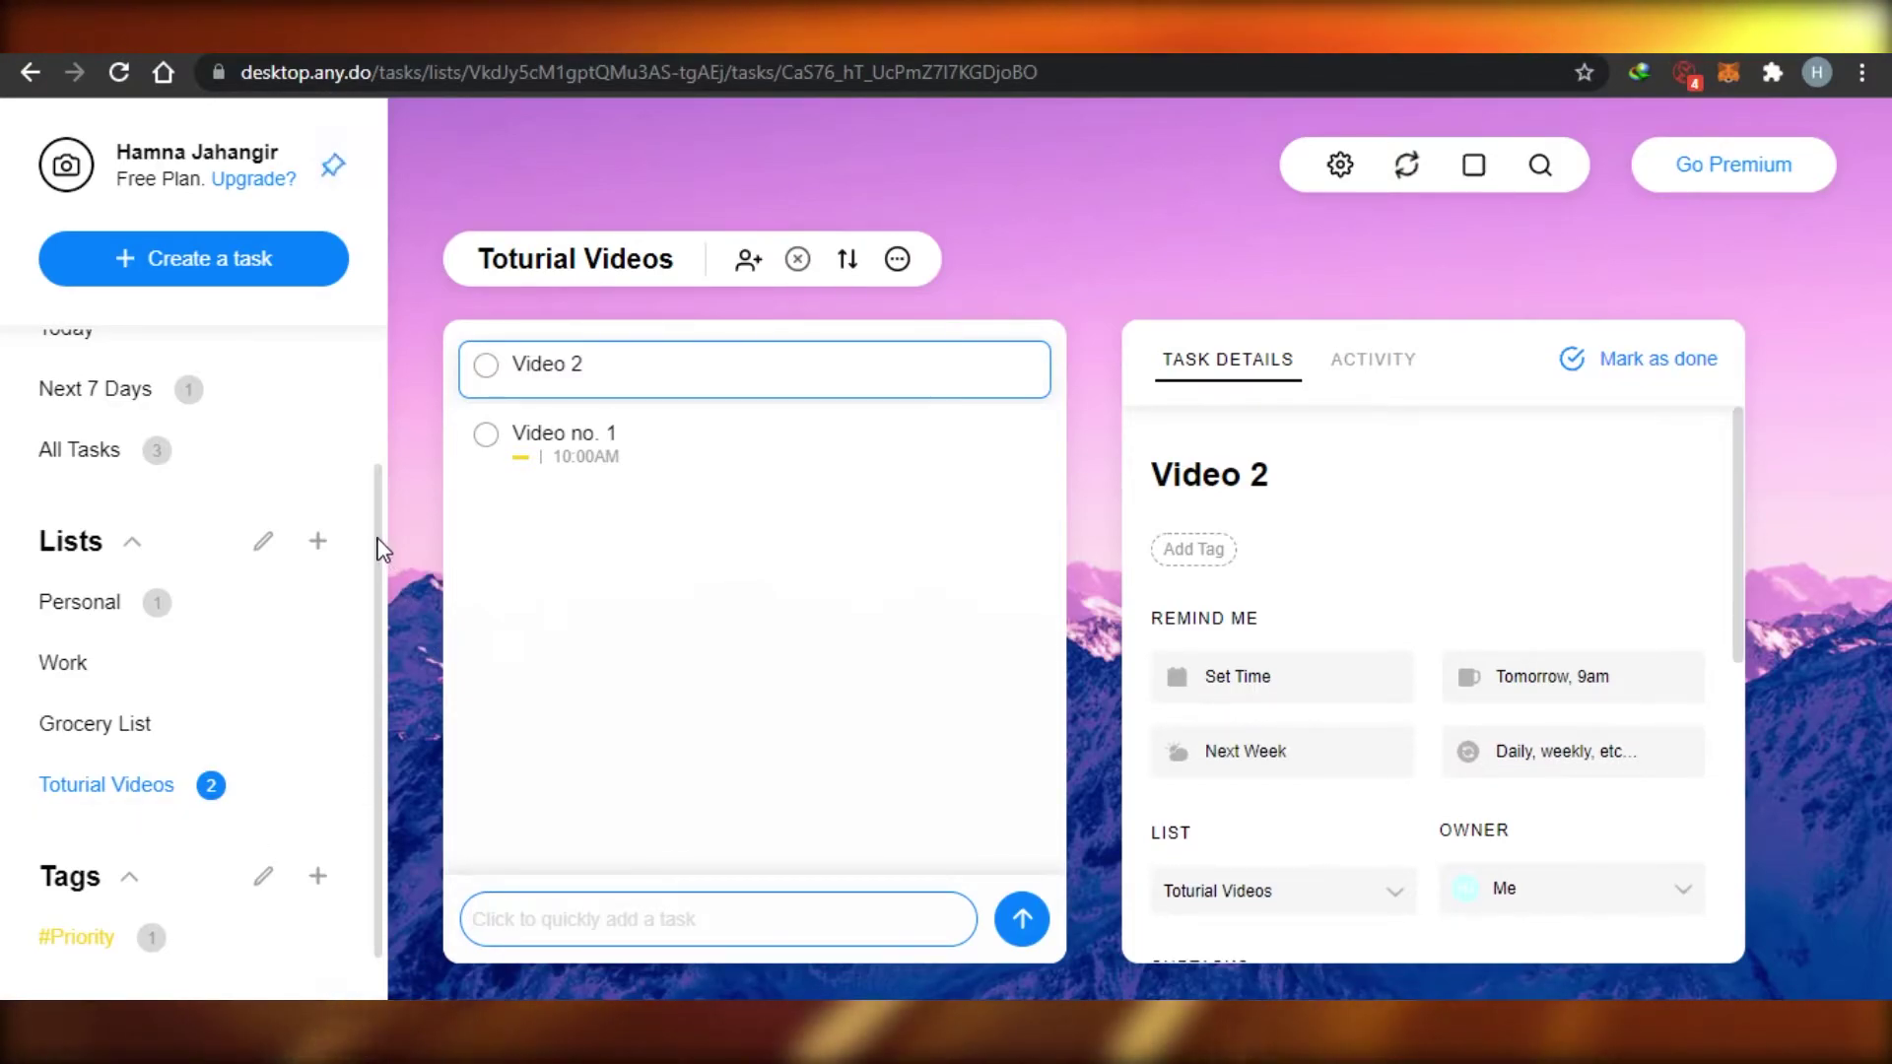
scroll(372, 752, down, 1)
Step: Open the Personal list and decline the Premium offer shown when adding a tag
click(101, 542)
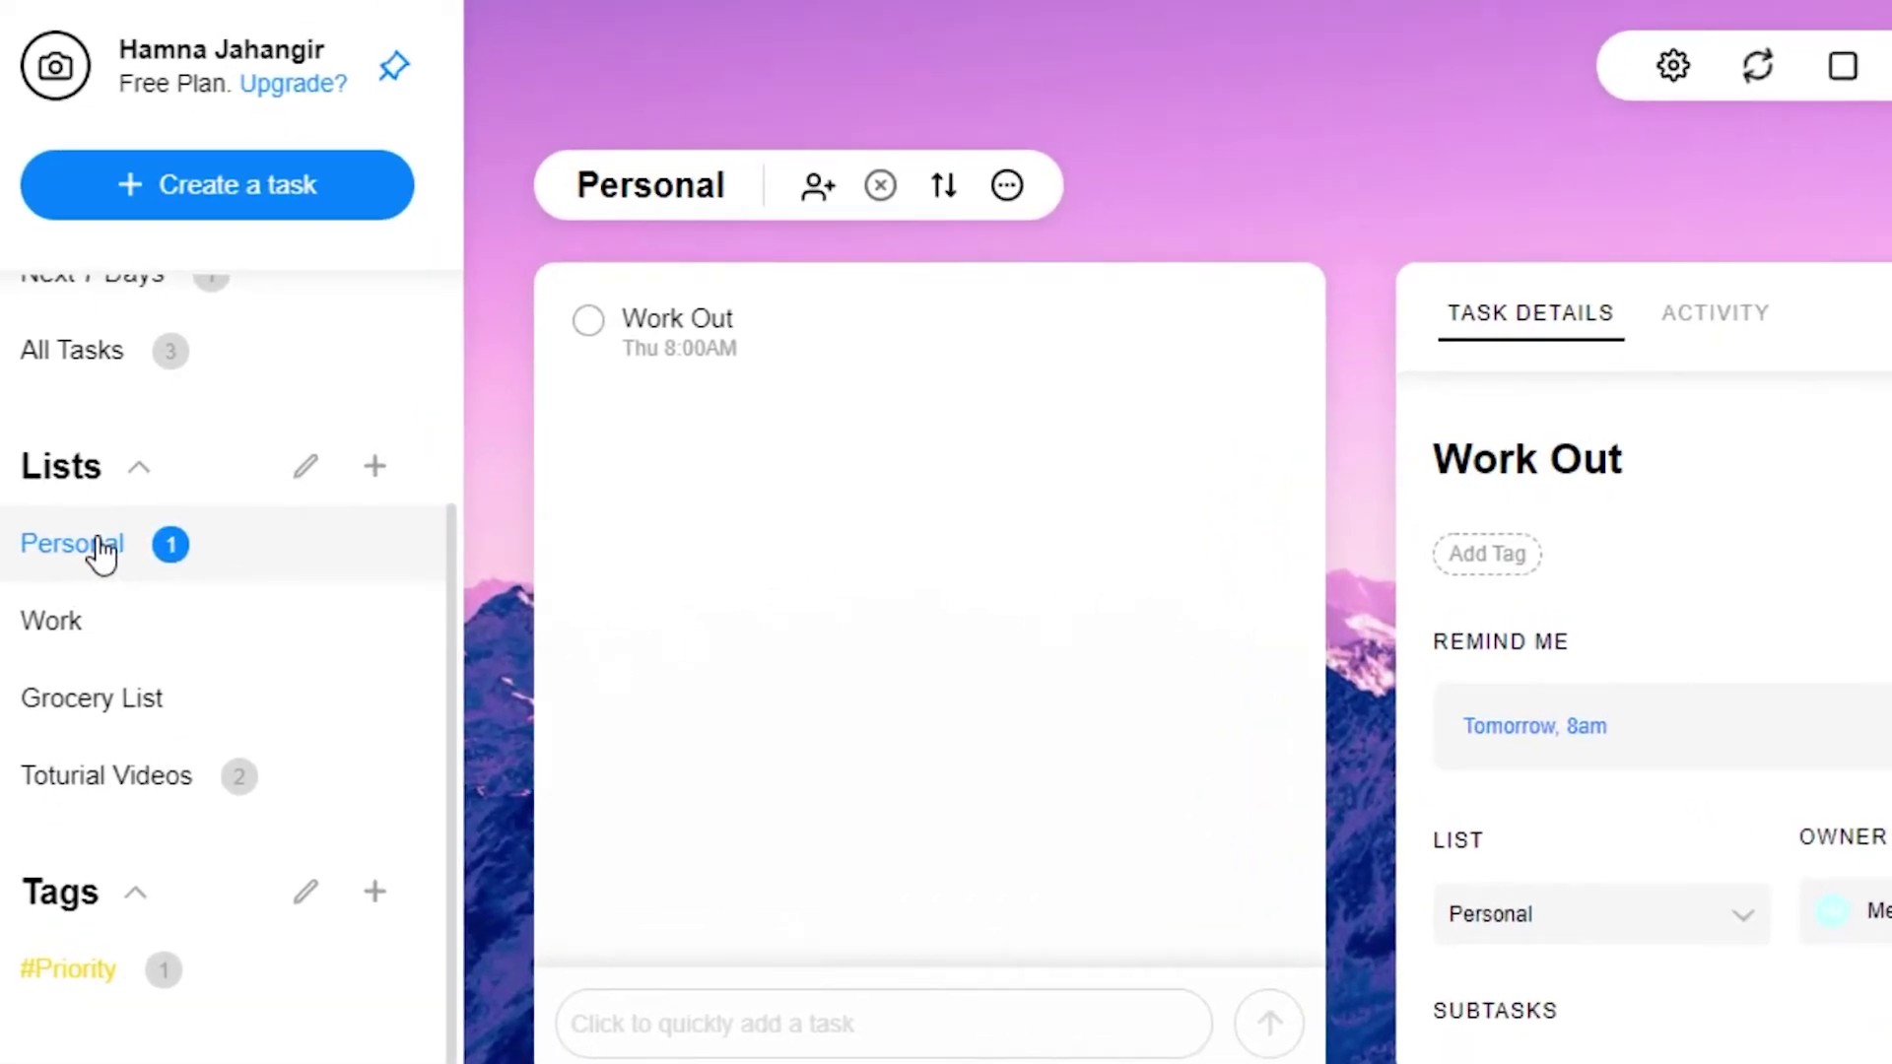
click(380, 895)
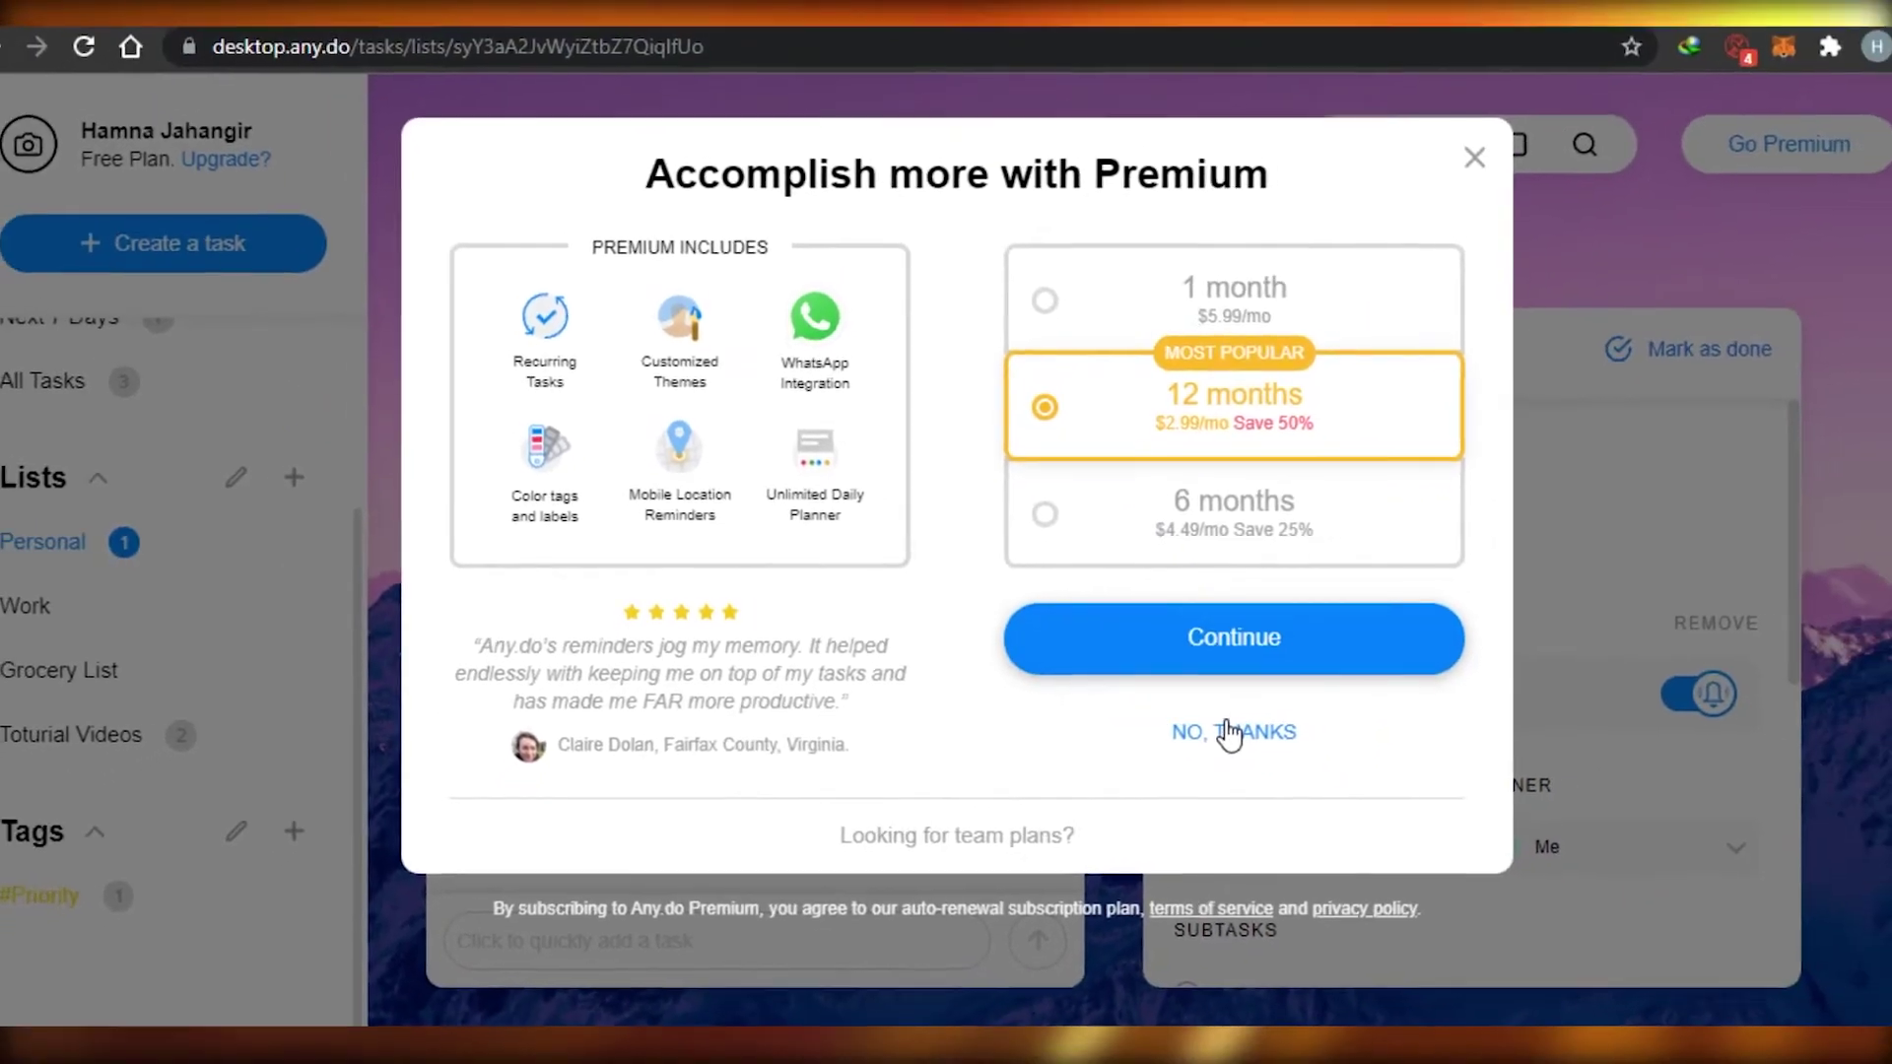
click(1325, 771)
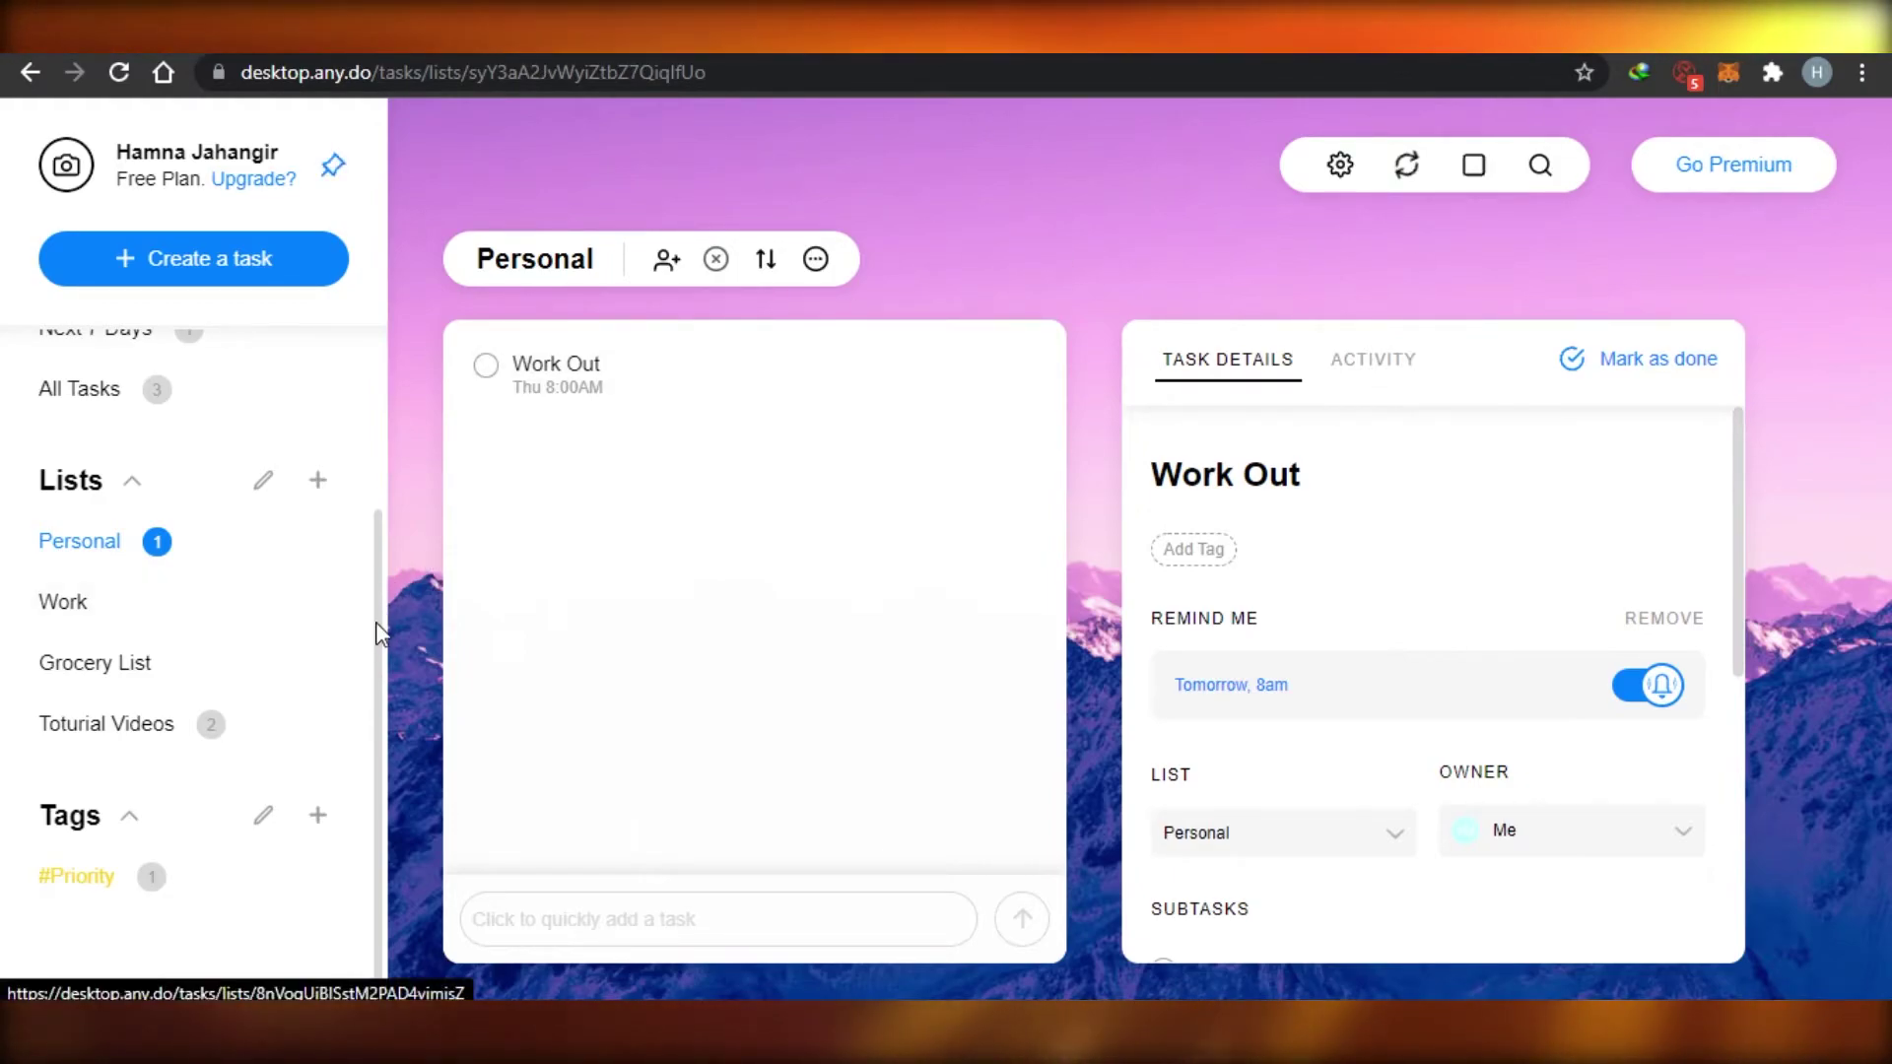
drag(375, 623, 381, 380)
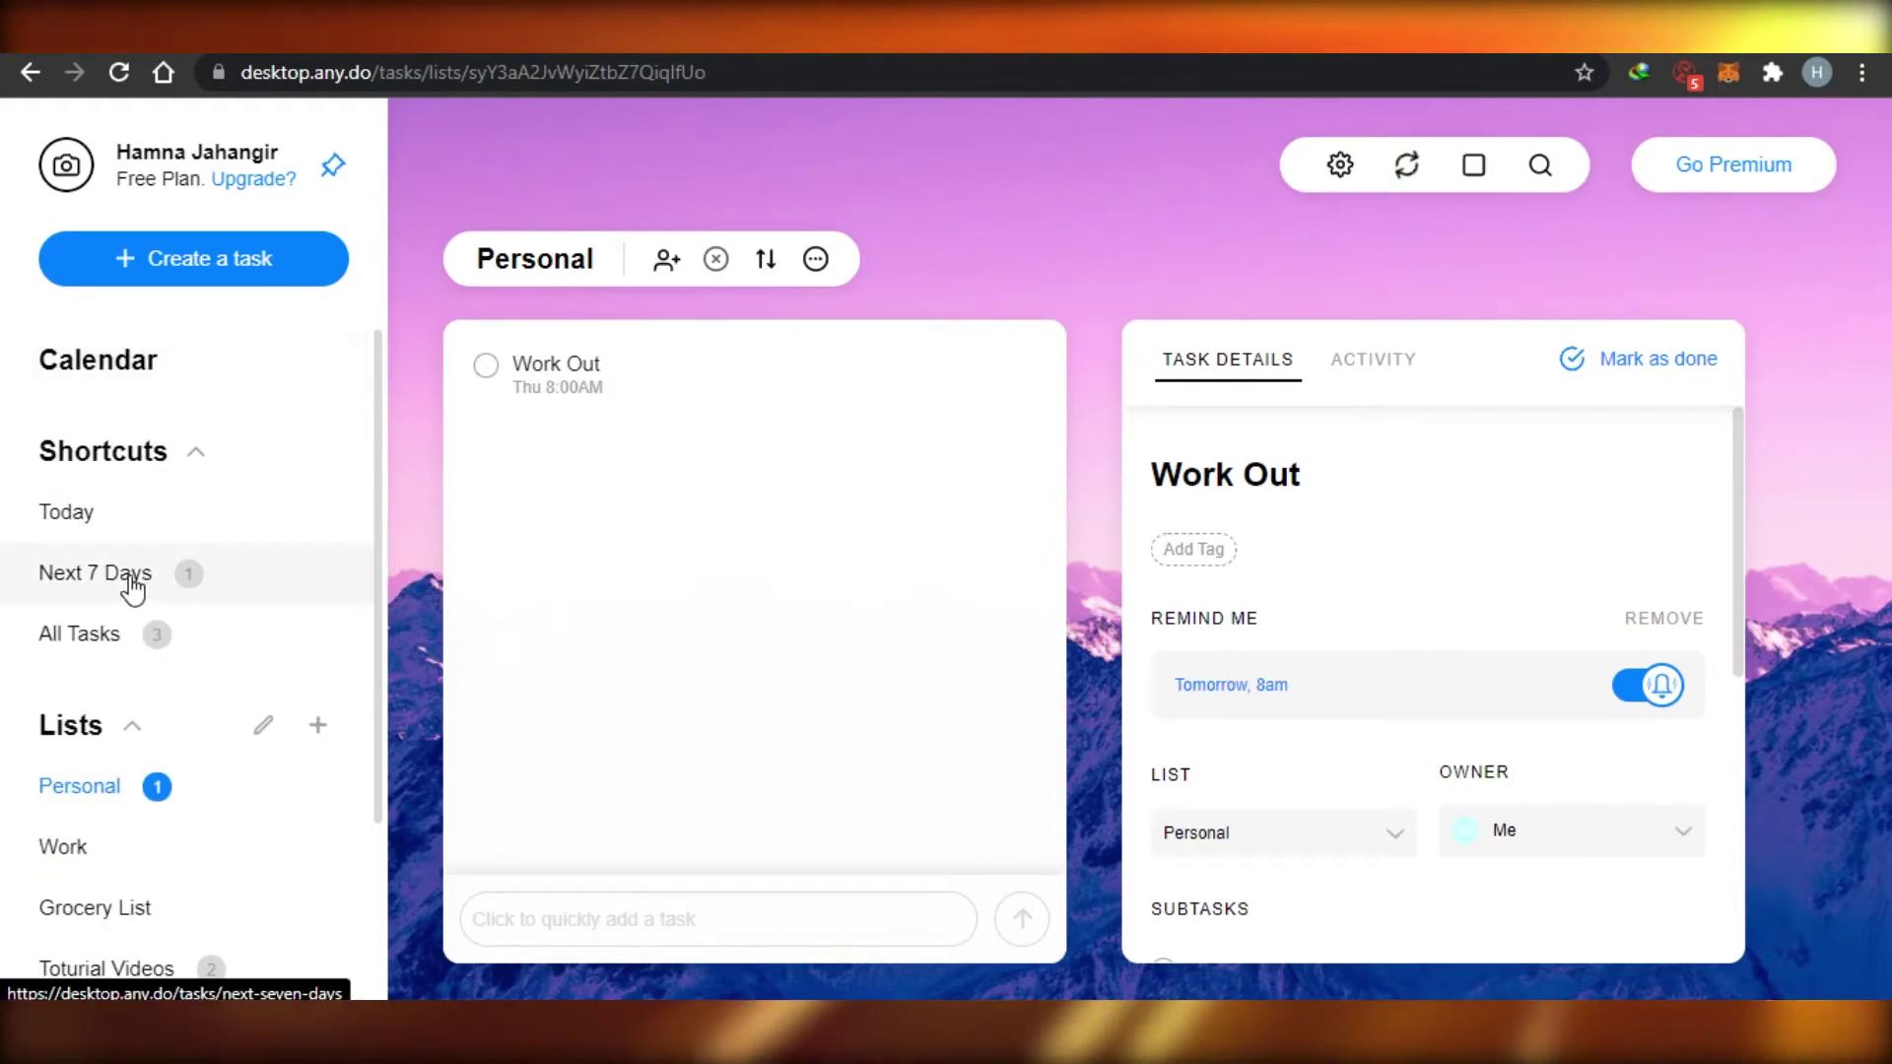
Step: From the Calendar view, connect a Google account and grant Any.do calendar access
click(150, 376)
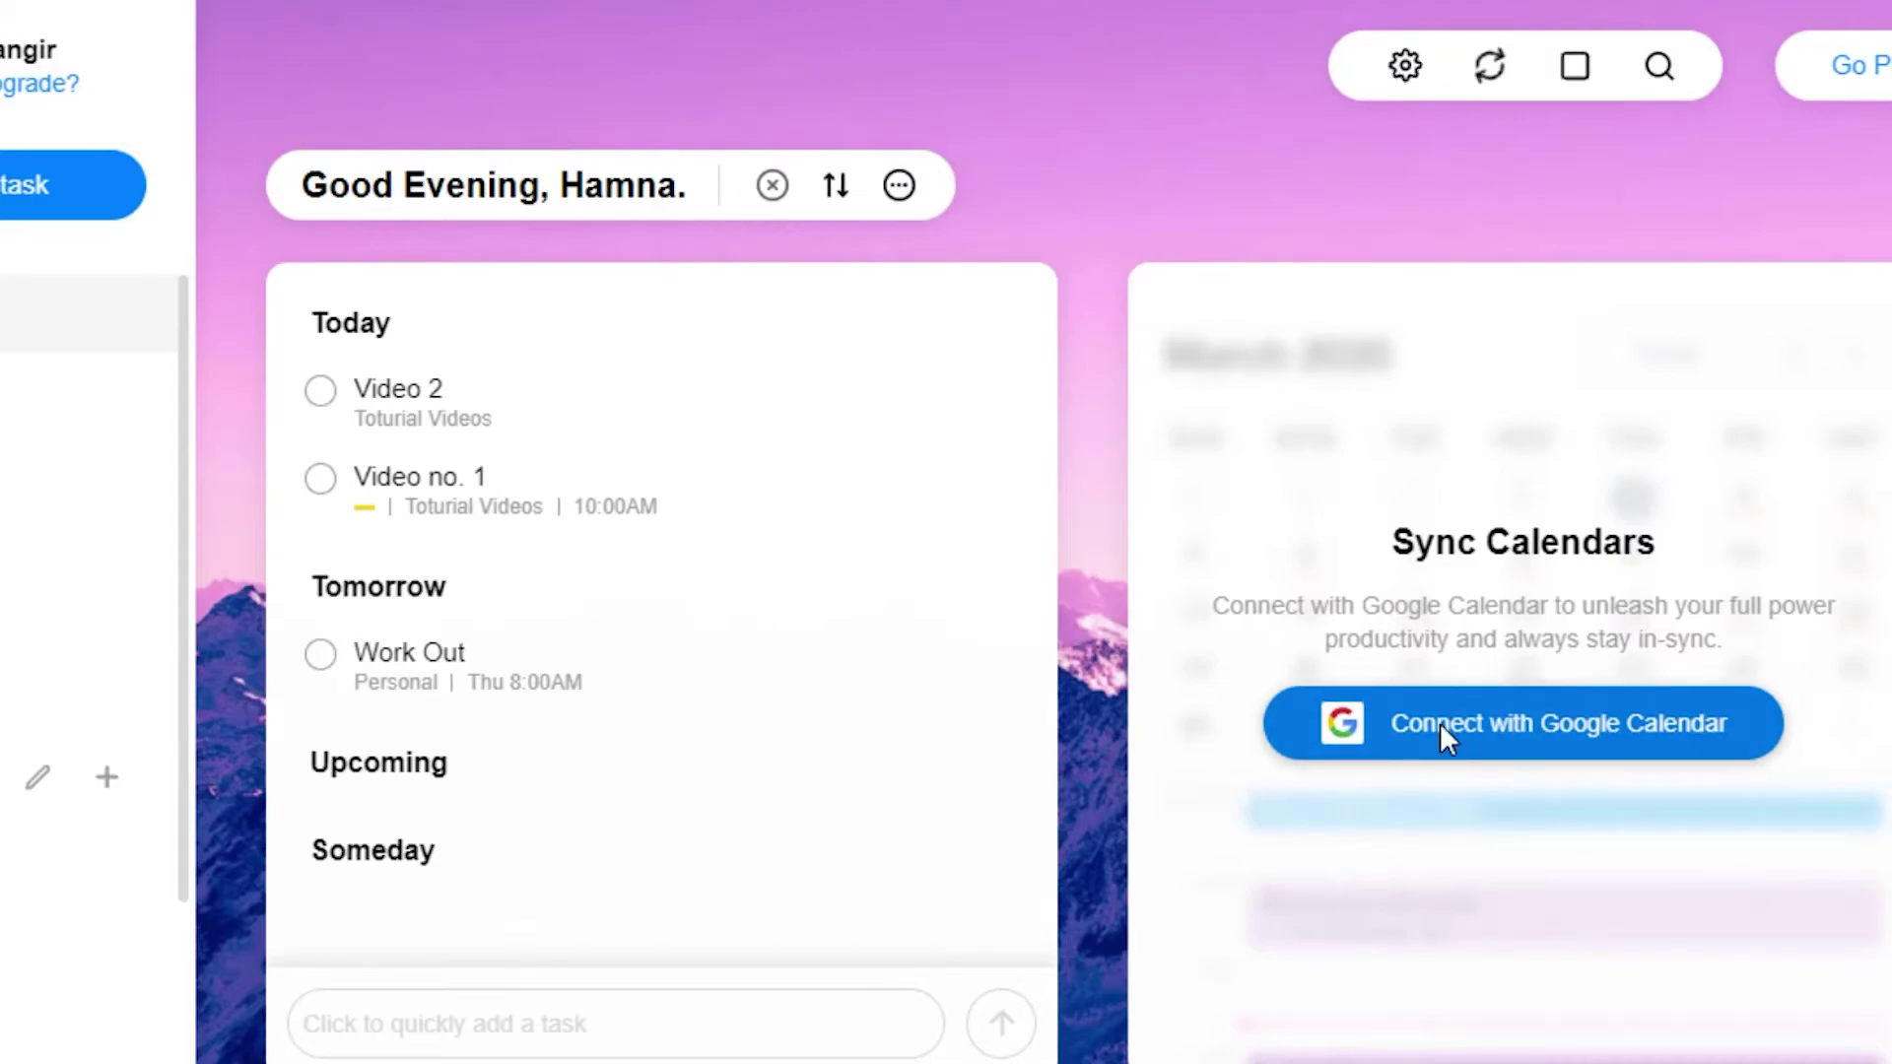
click(1440, 730)
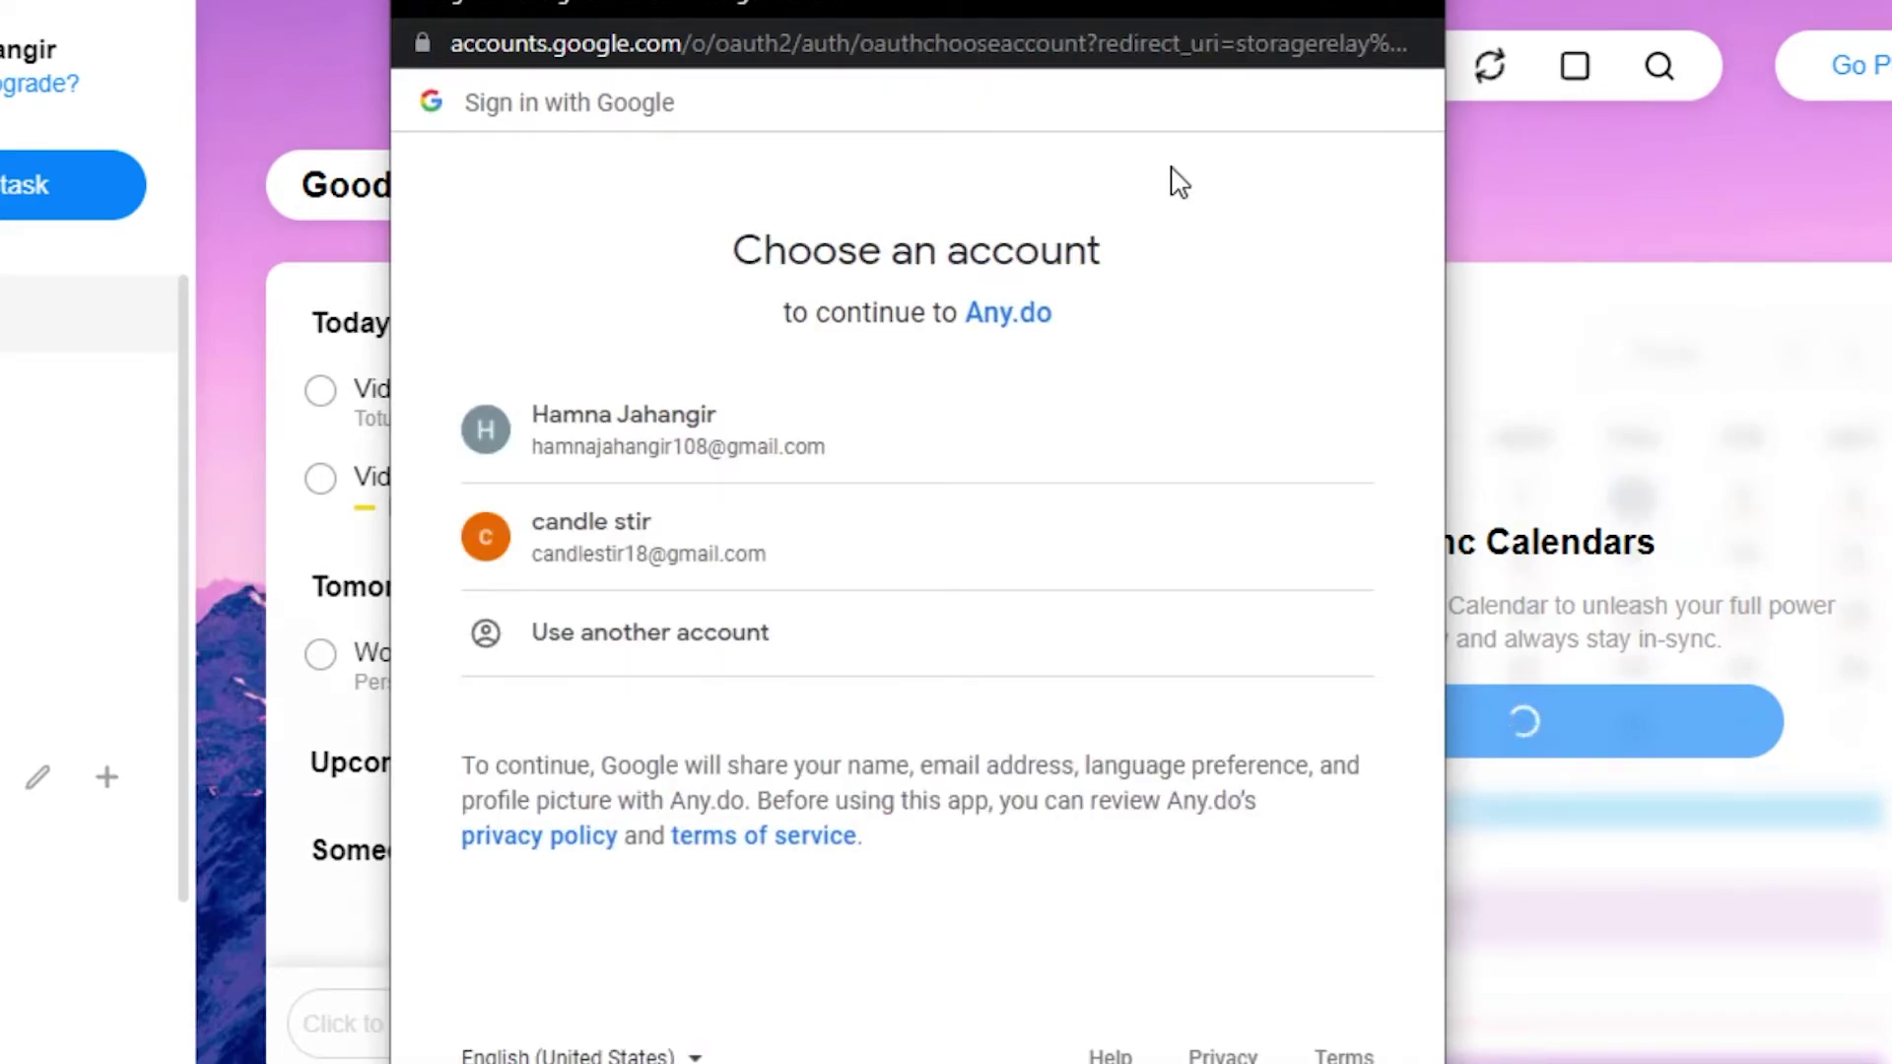
click(803, 435)
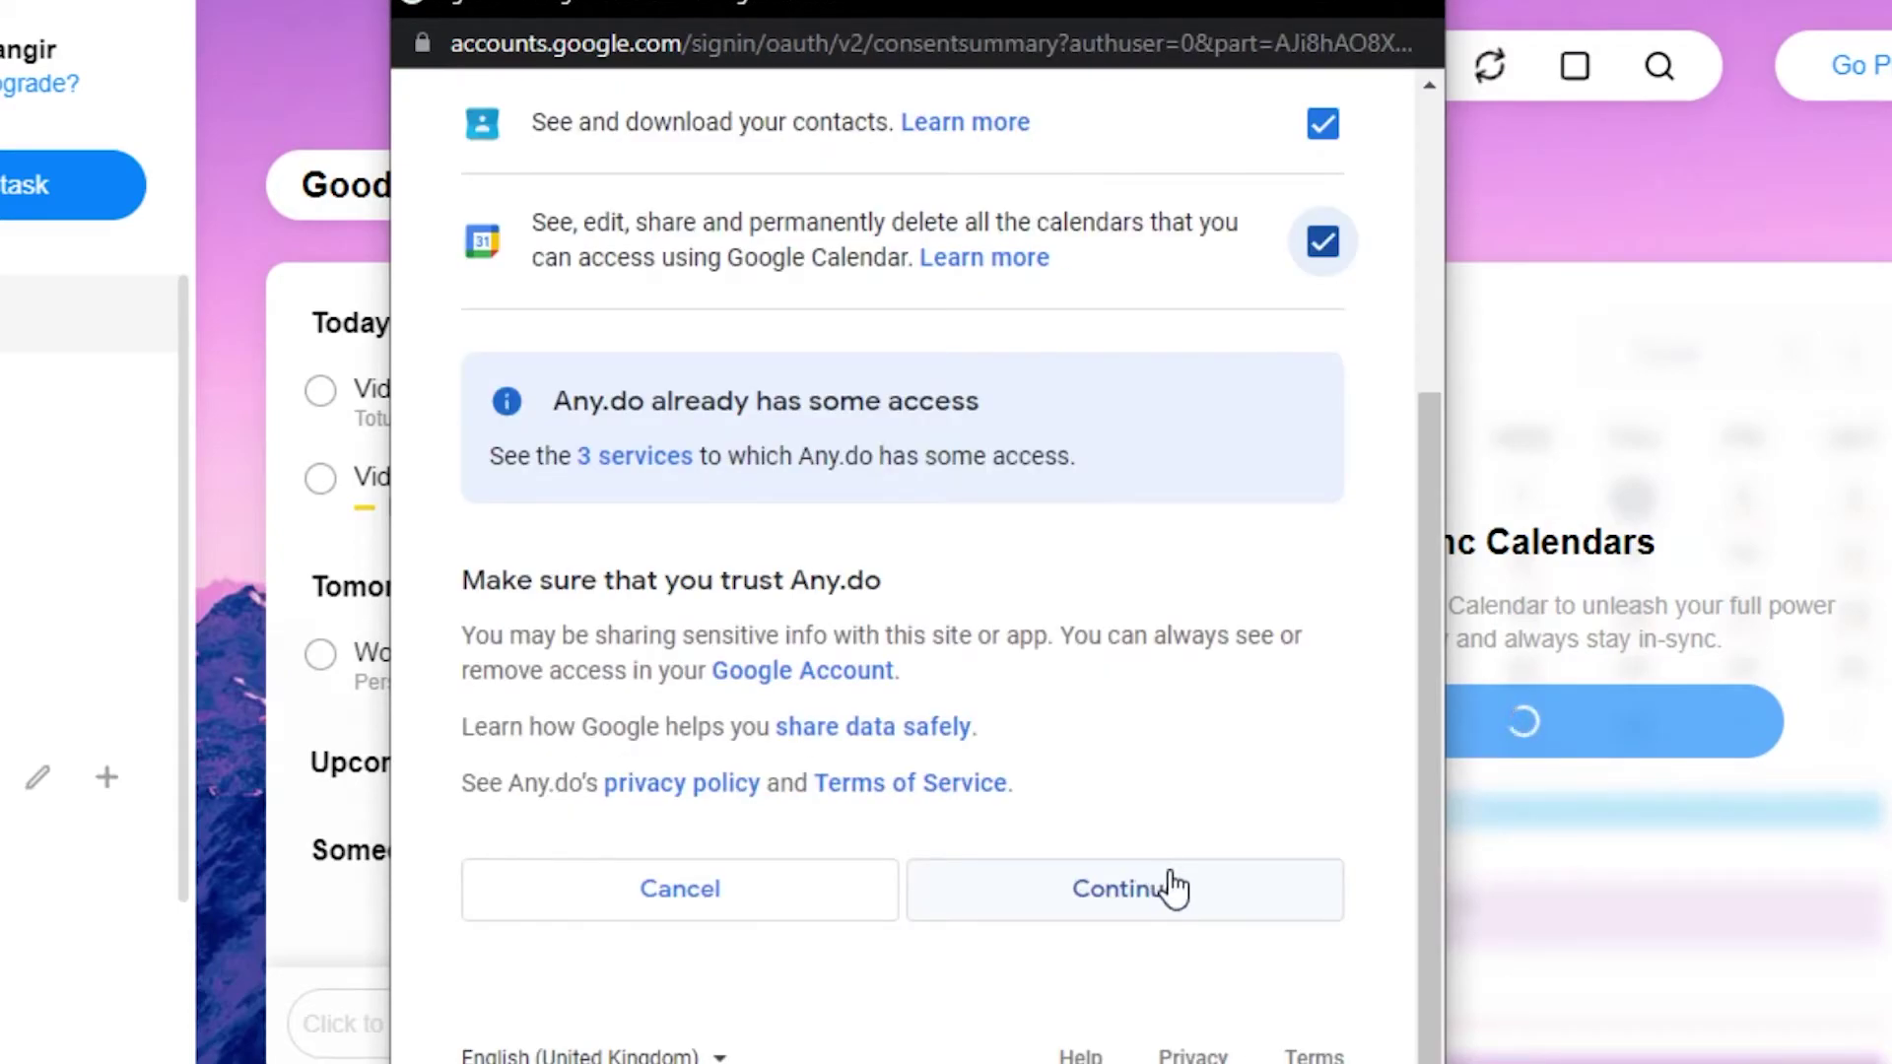
click(1173, 887)
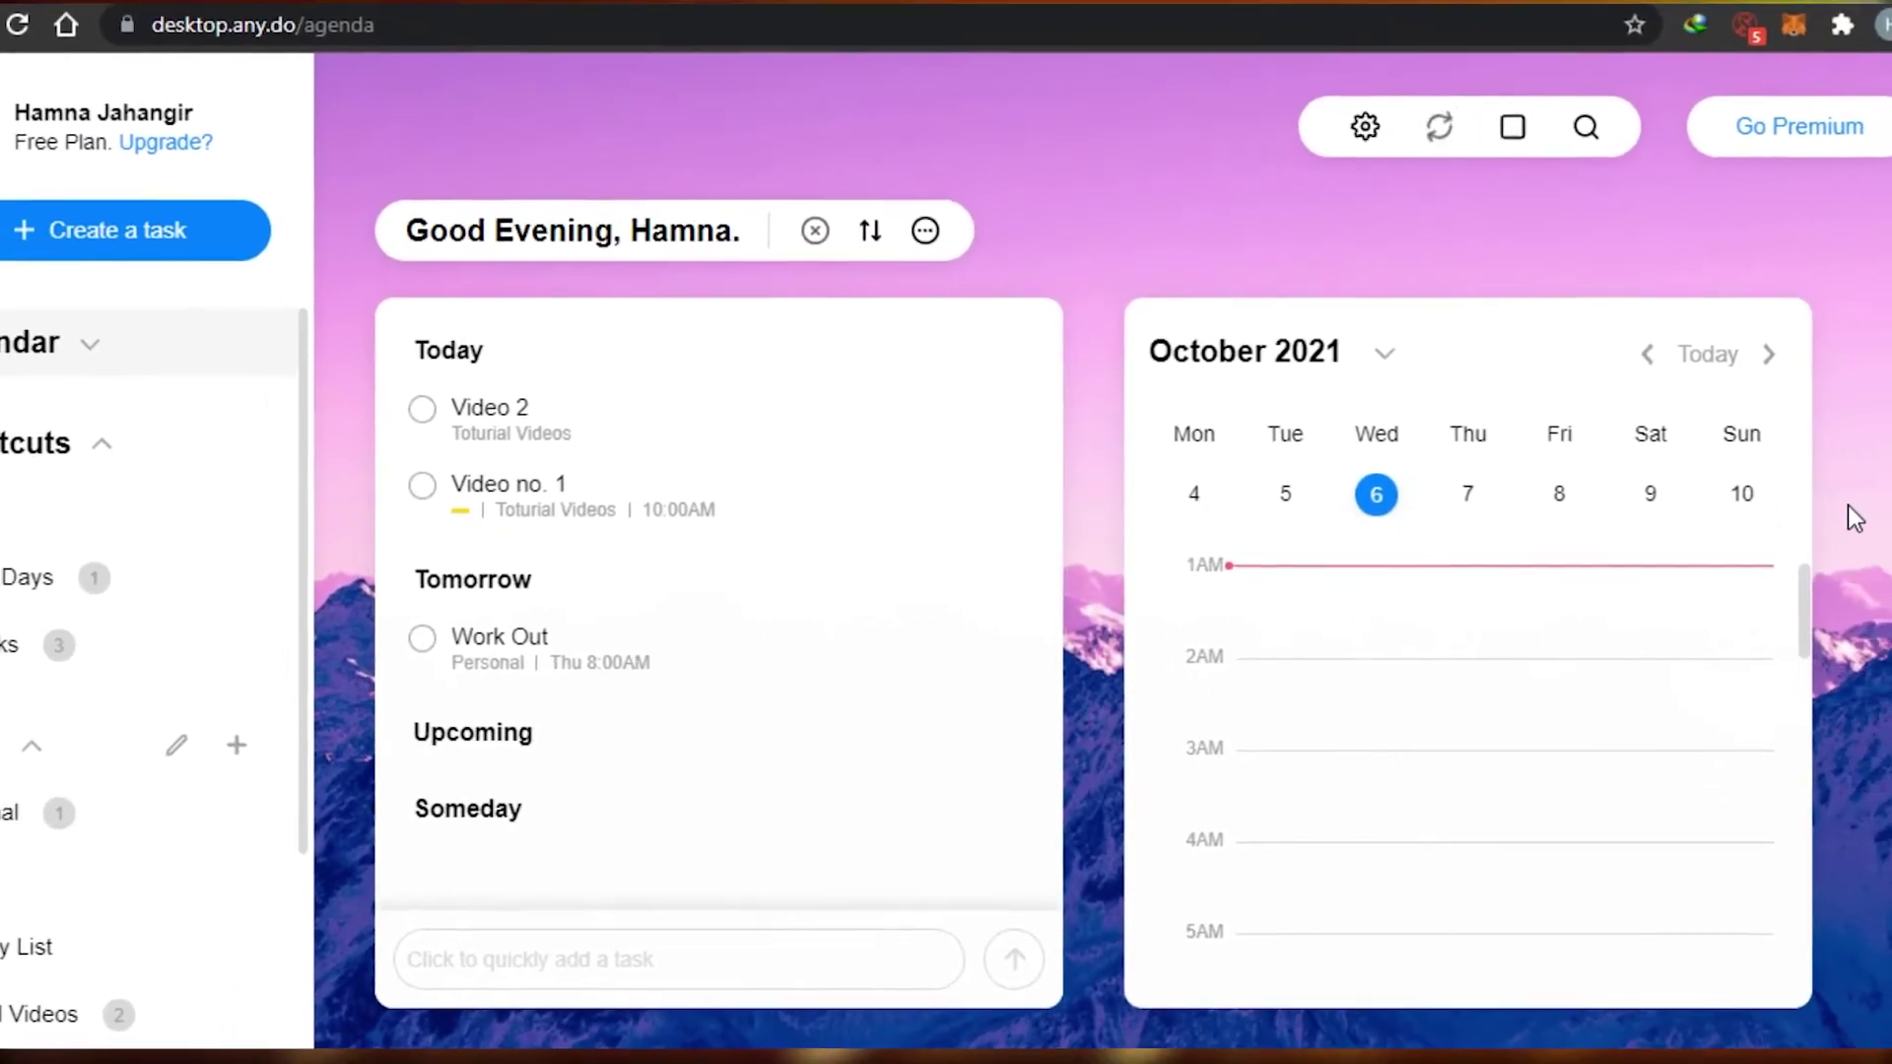
Step: Set the account's profile photo to an image from the Pictures > Saved Pictures folder
drag(1806, 589, 1732, 499)
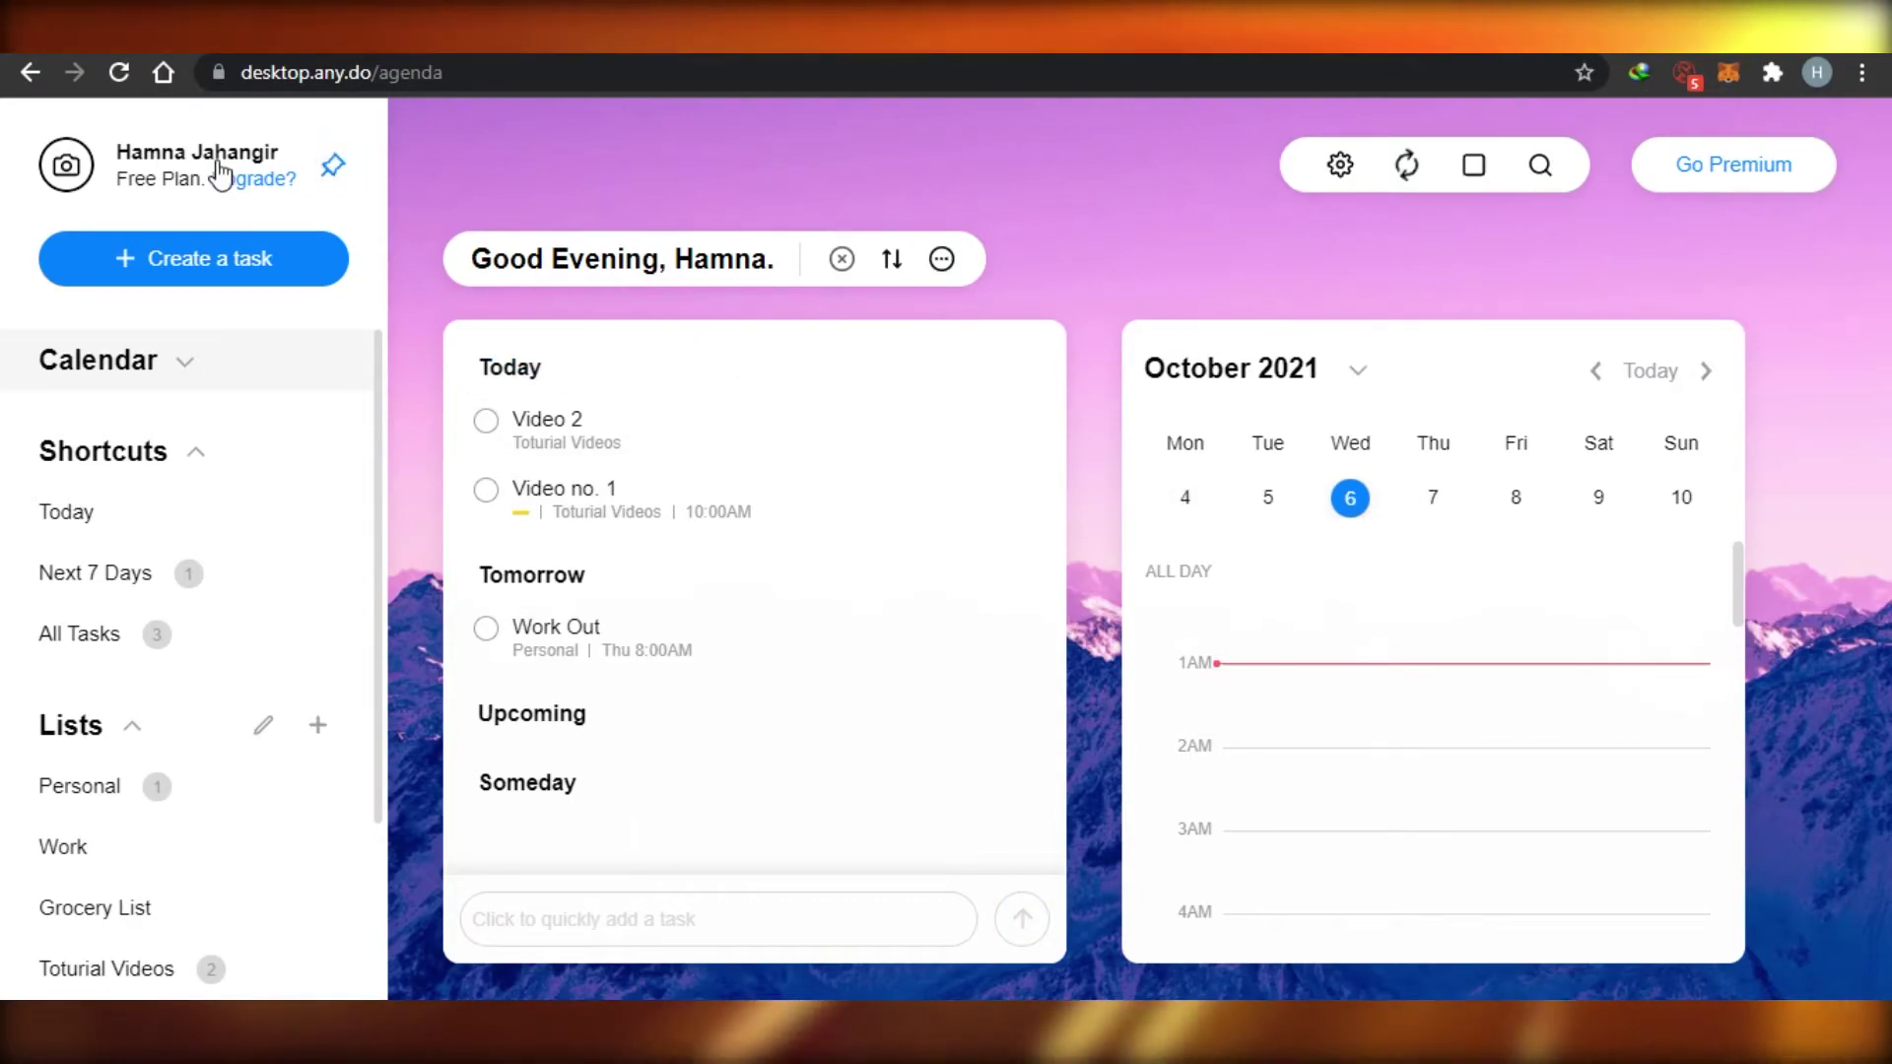
click(67, 170)
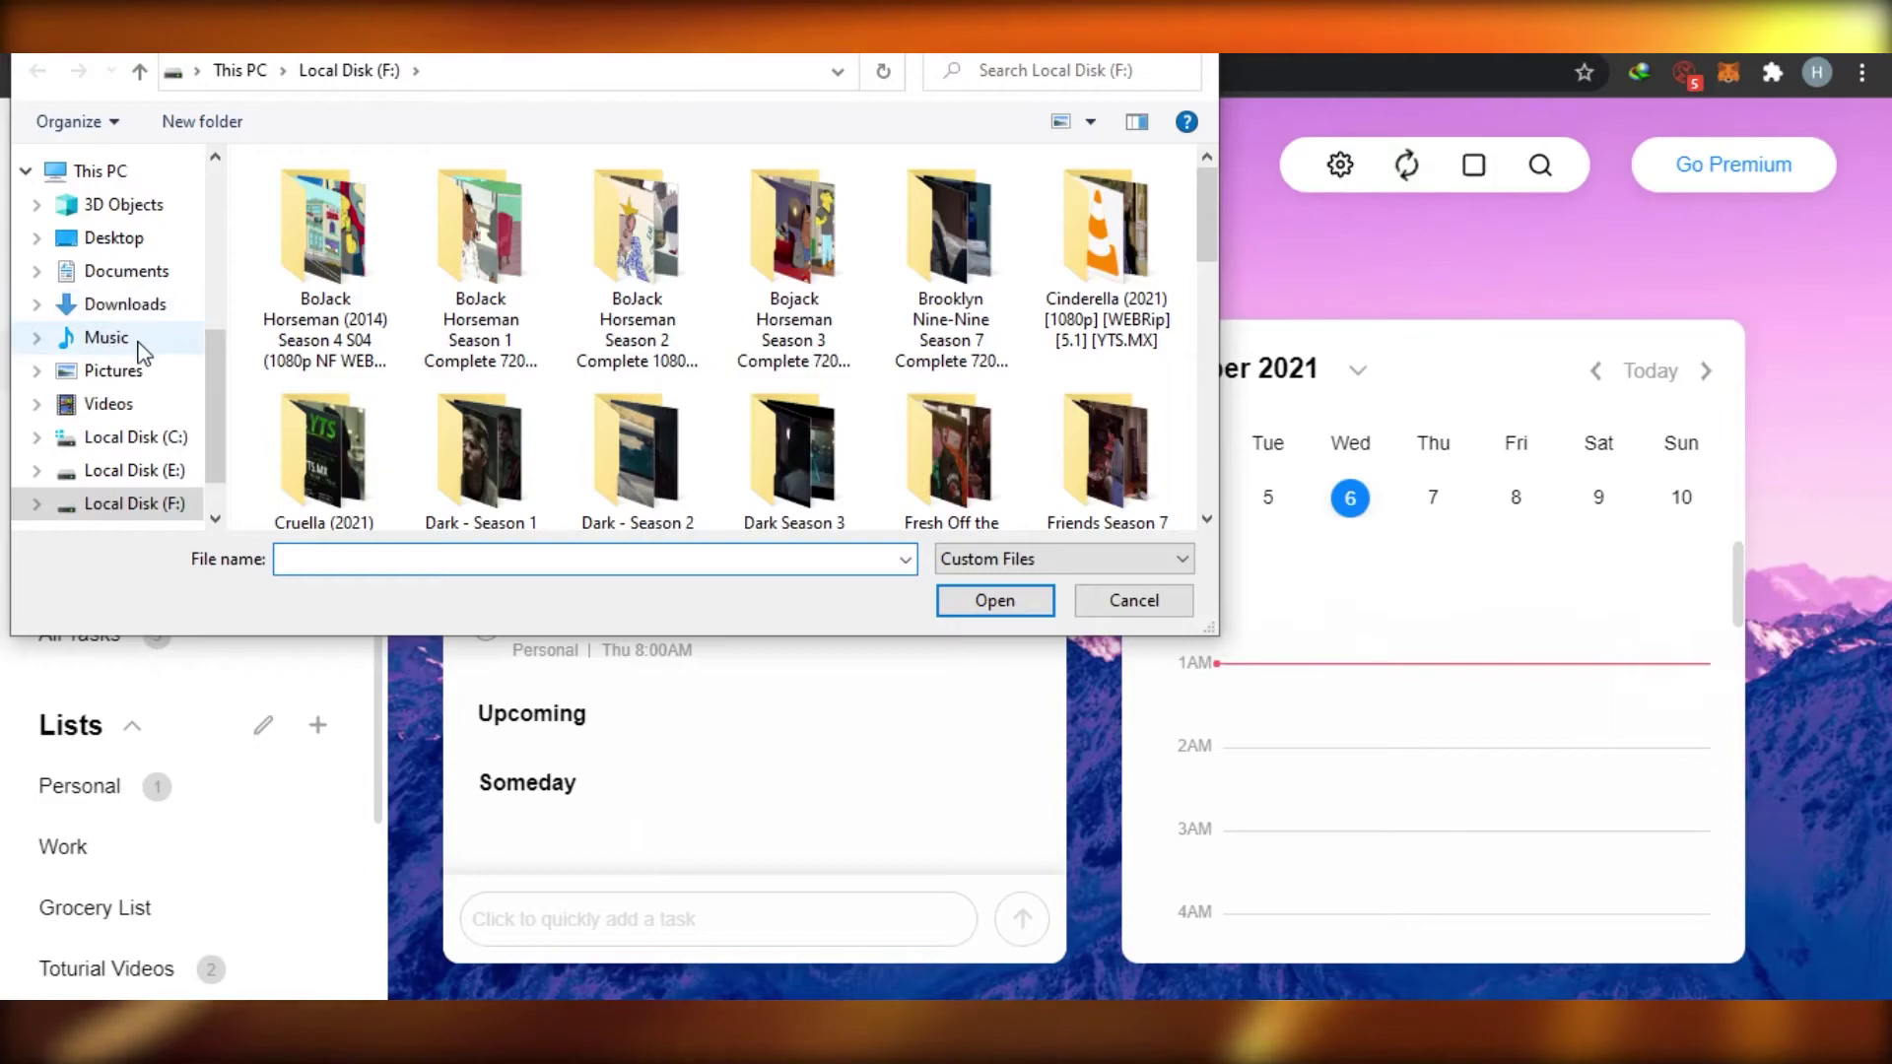
click(139, 371)
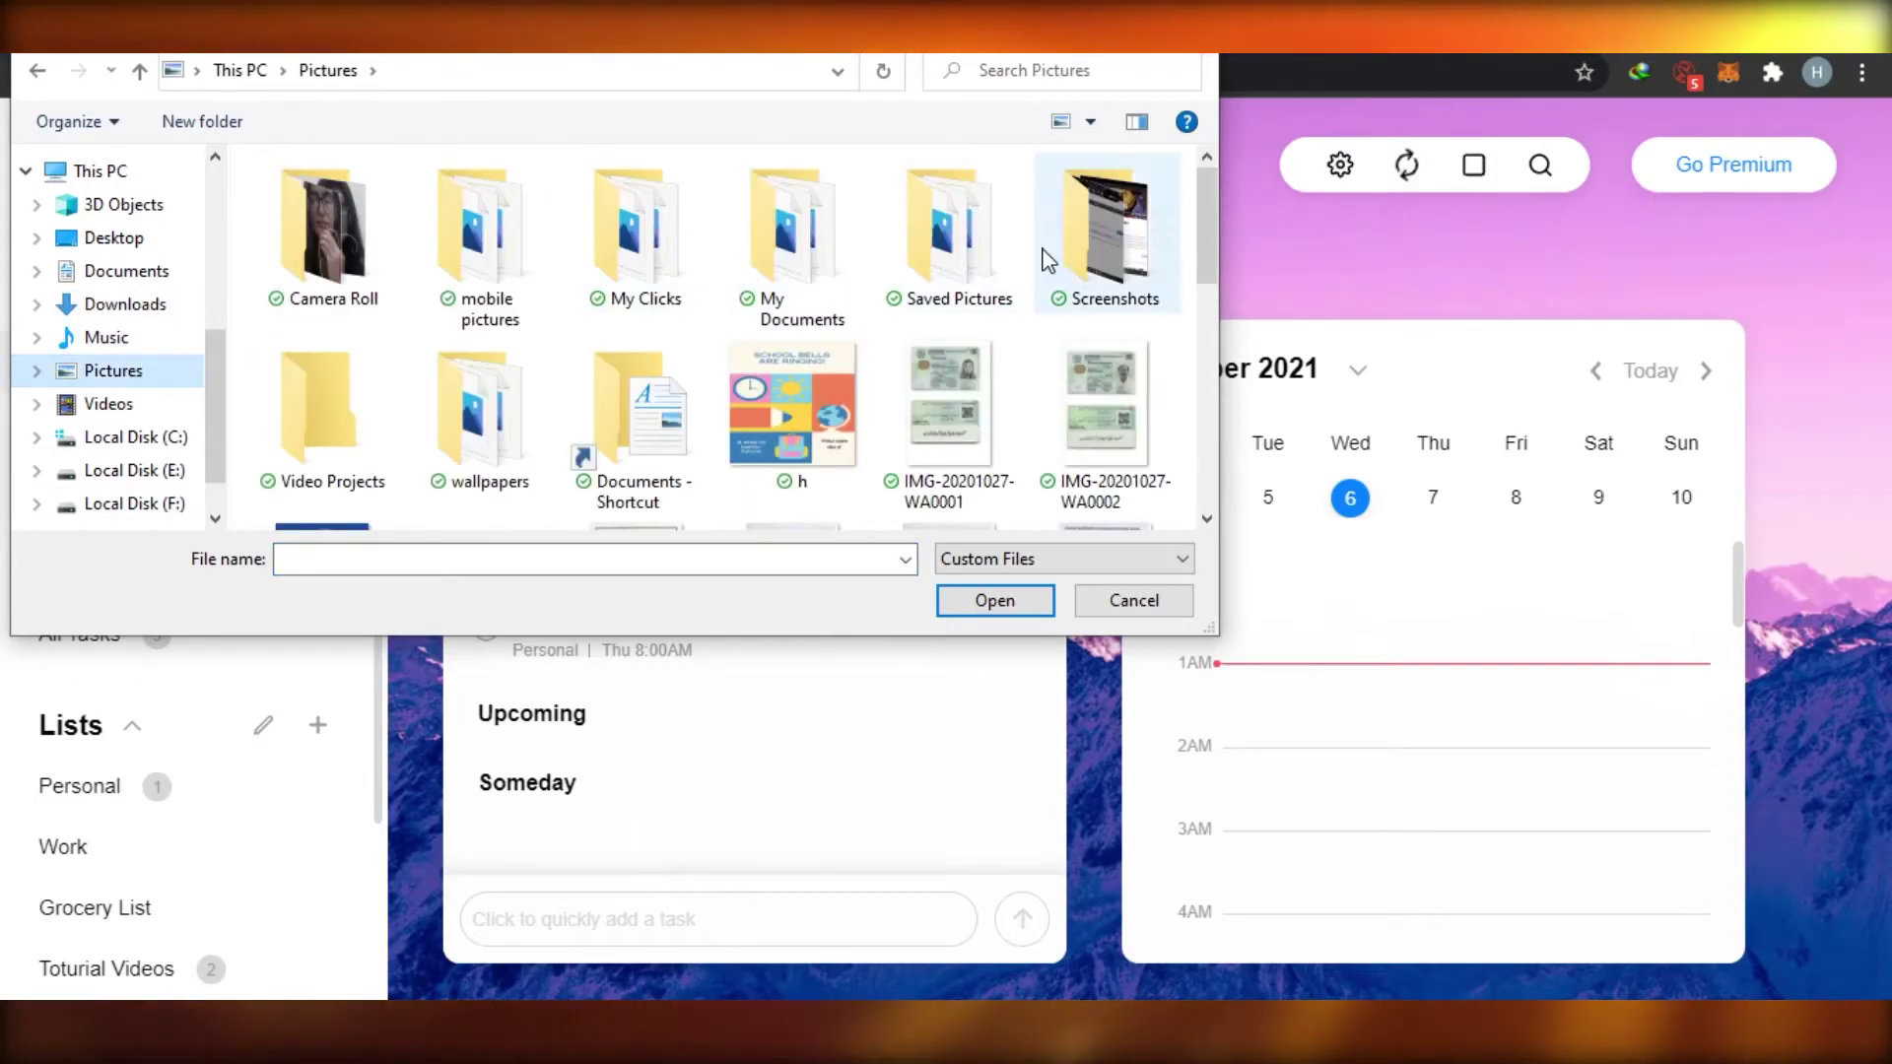
double_click(989, 235)
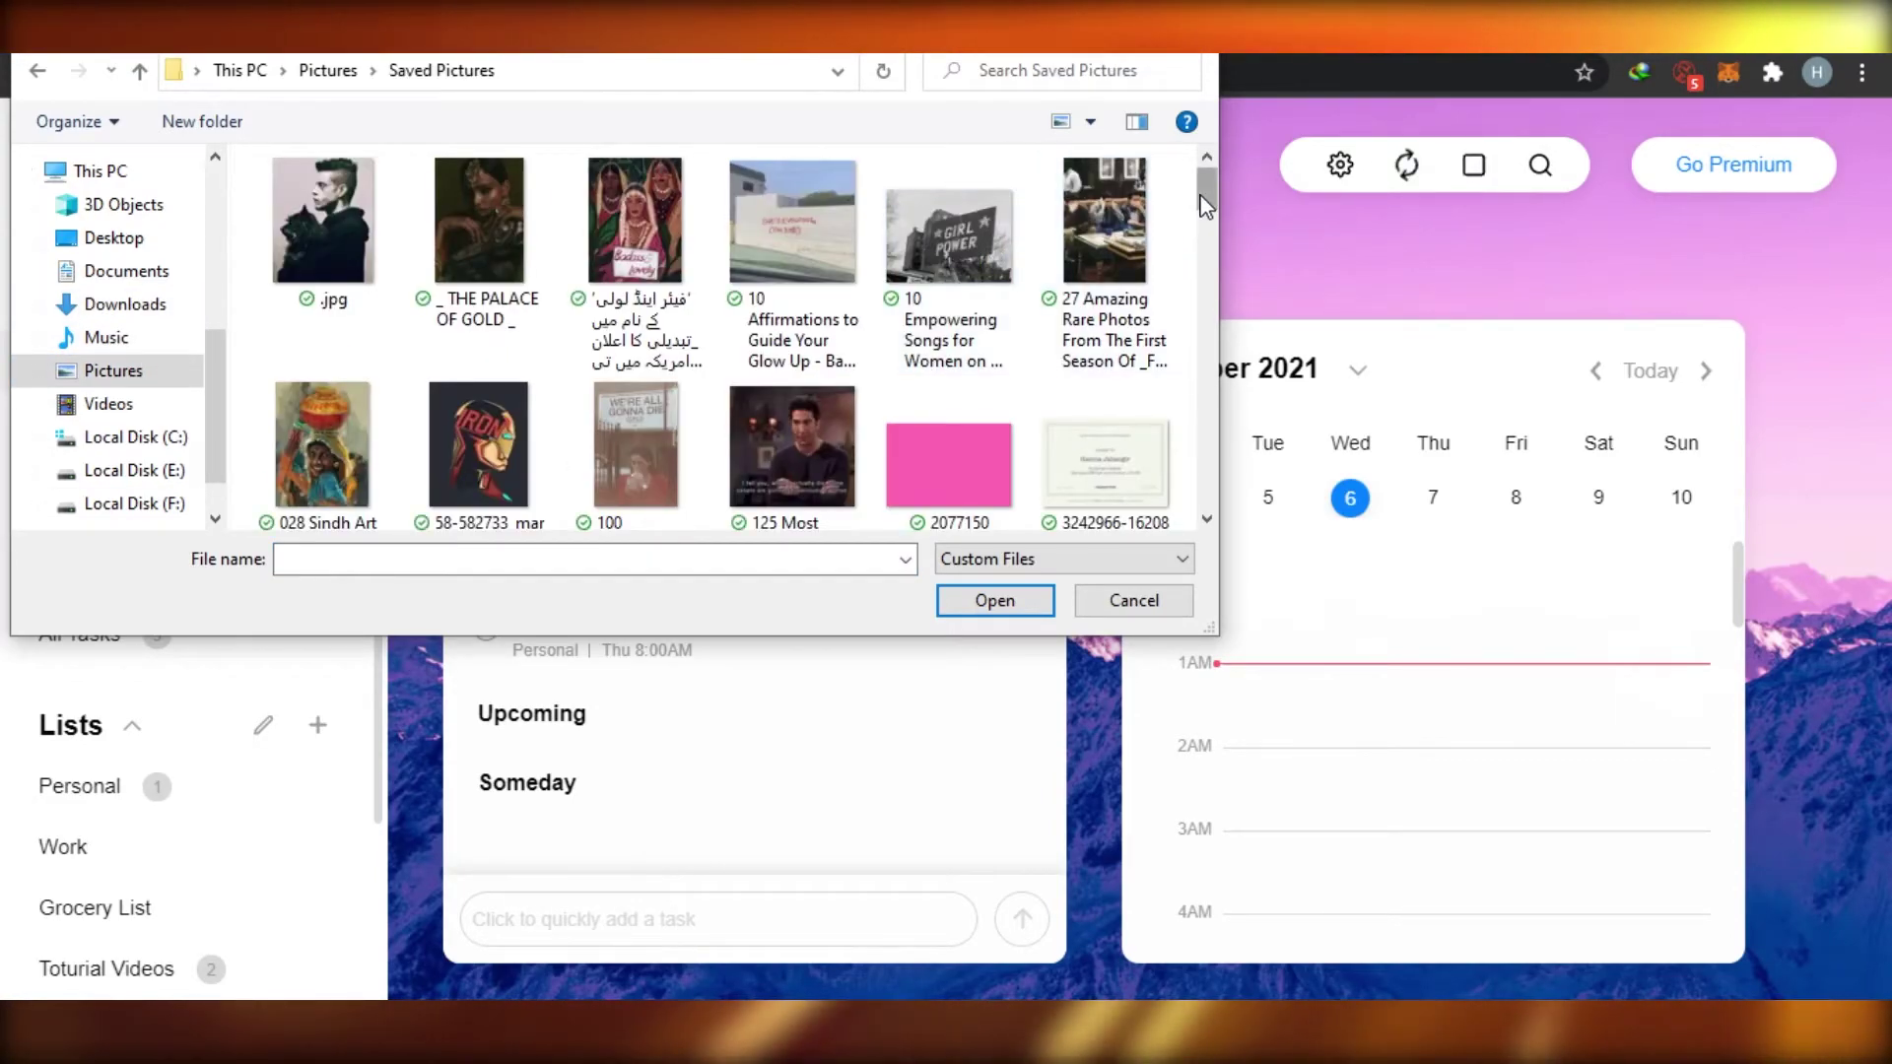
drag(1206, 205, 1208, 298)
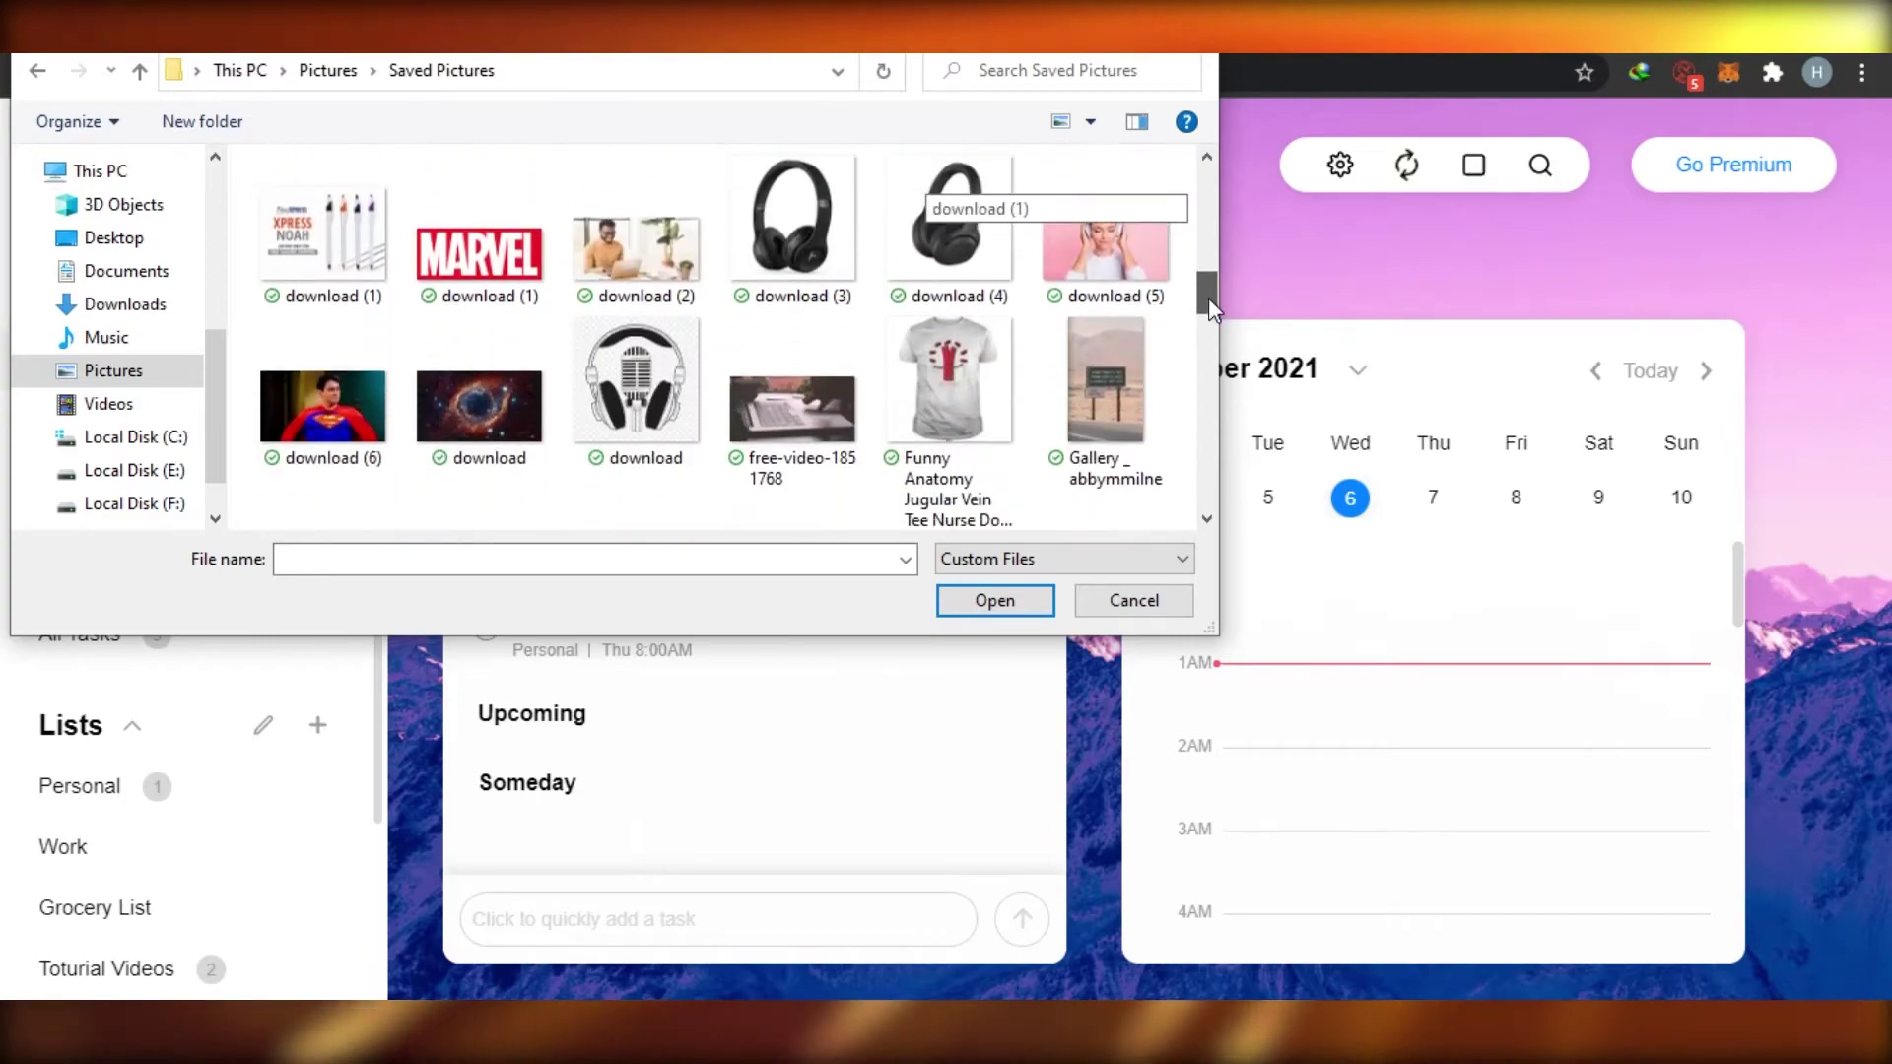
double_click(613, 328)
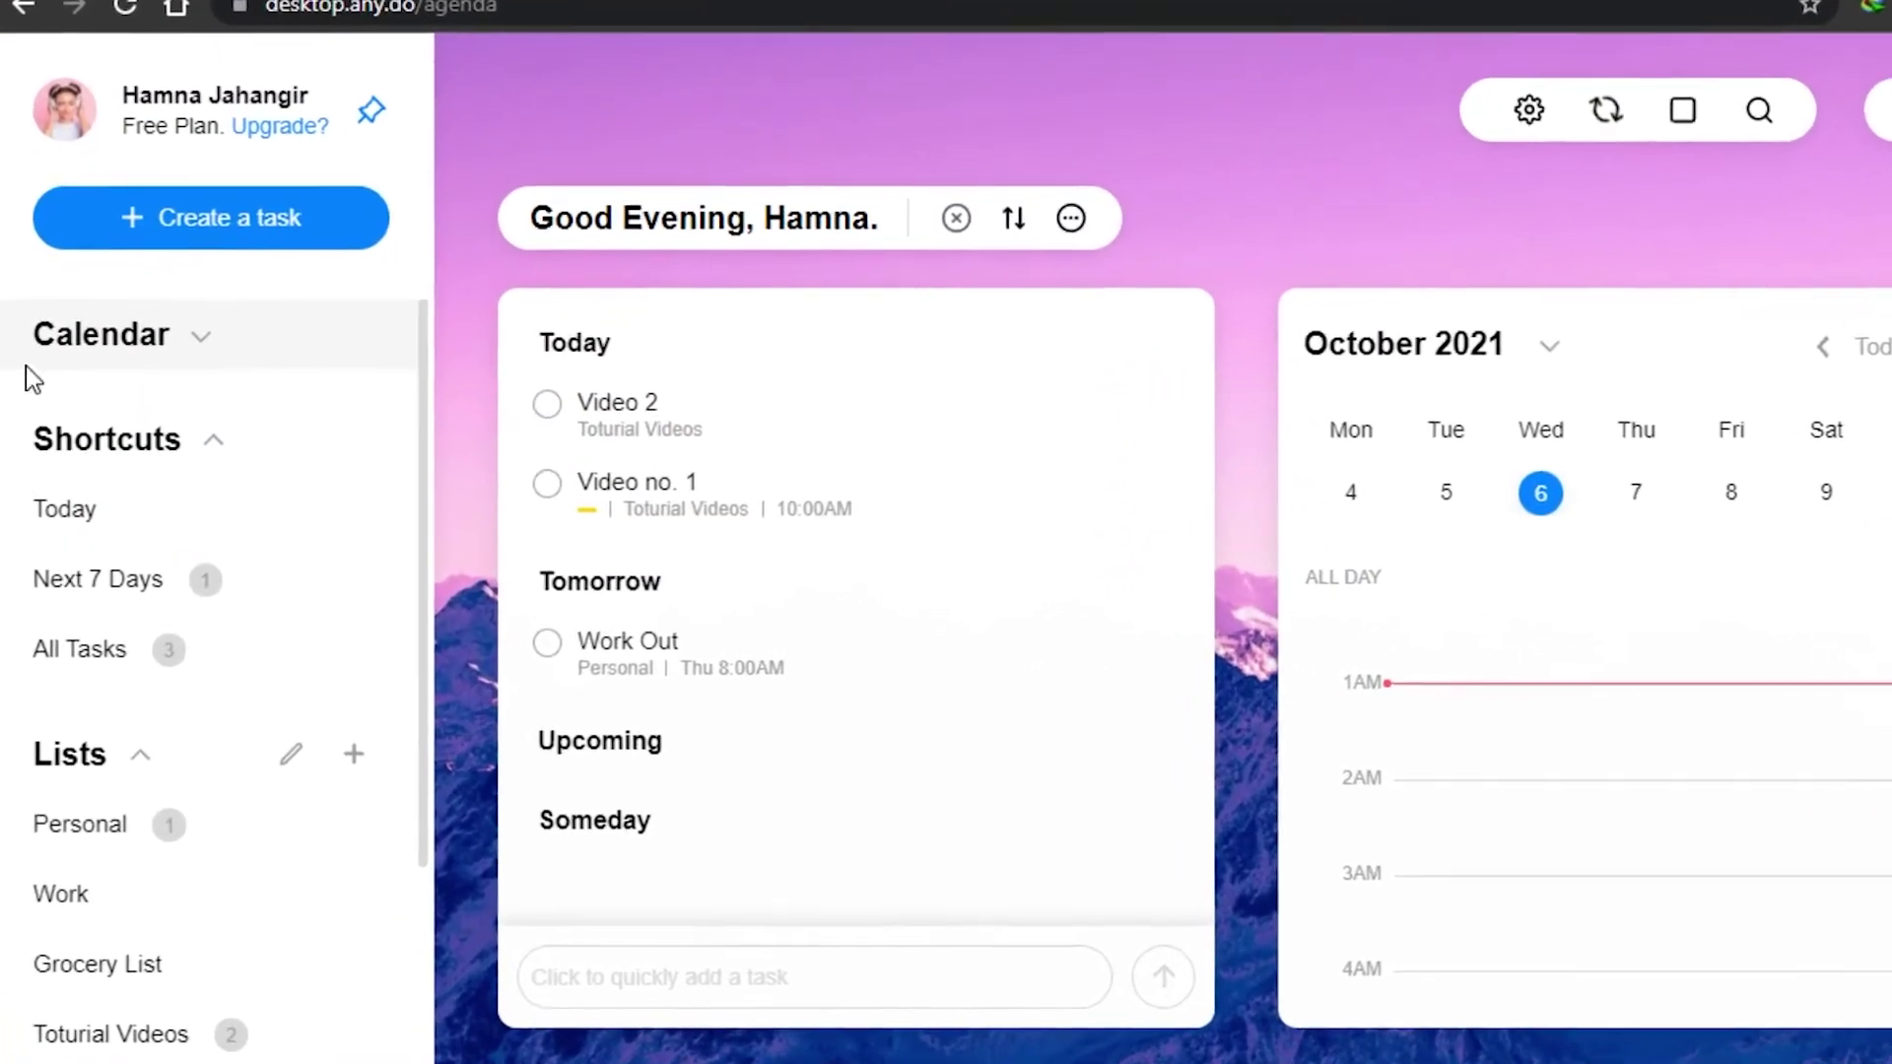
Step: Show only today's tasks and open the Video 2 task's details
scroll(427, 584, down, 1)
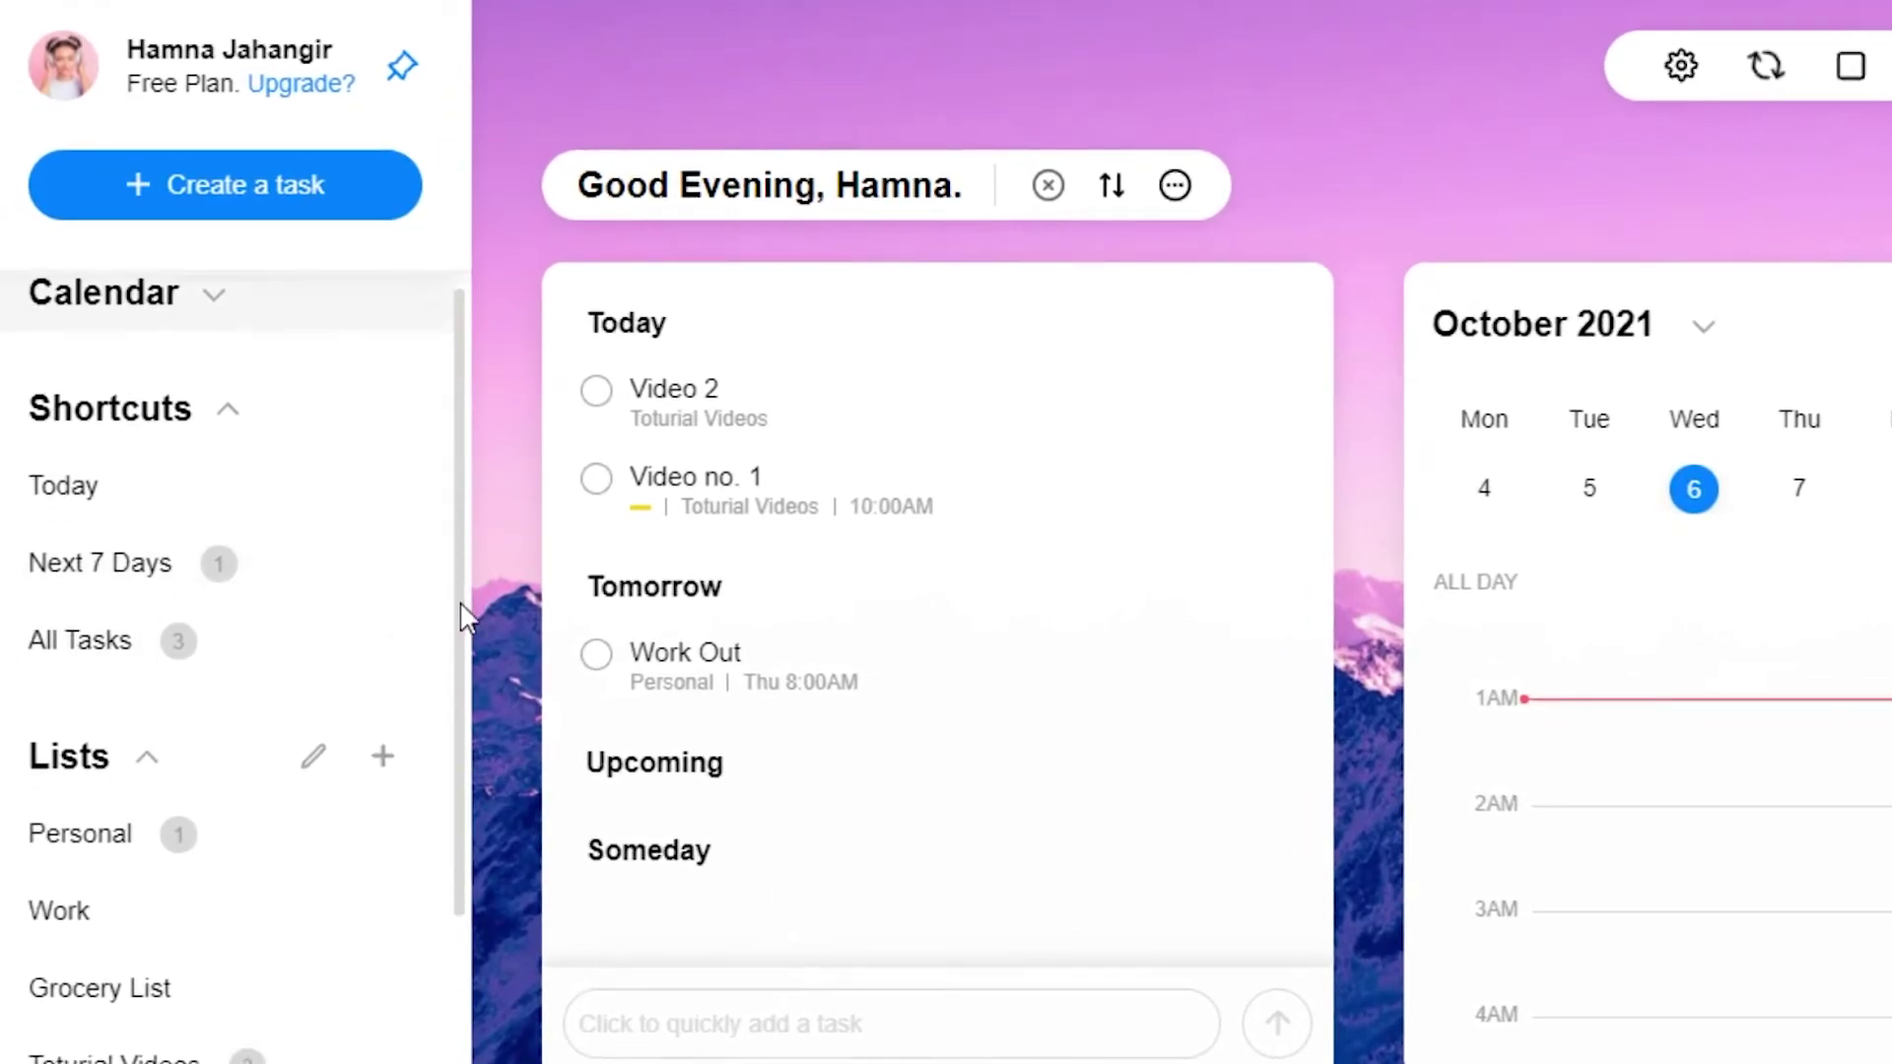
drag(463, 616, 443, 461)
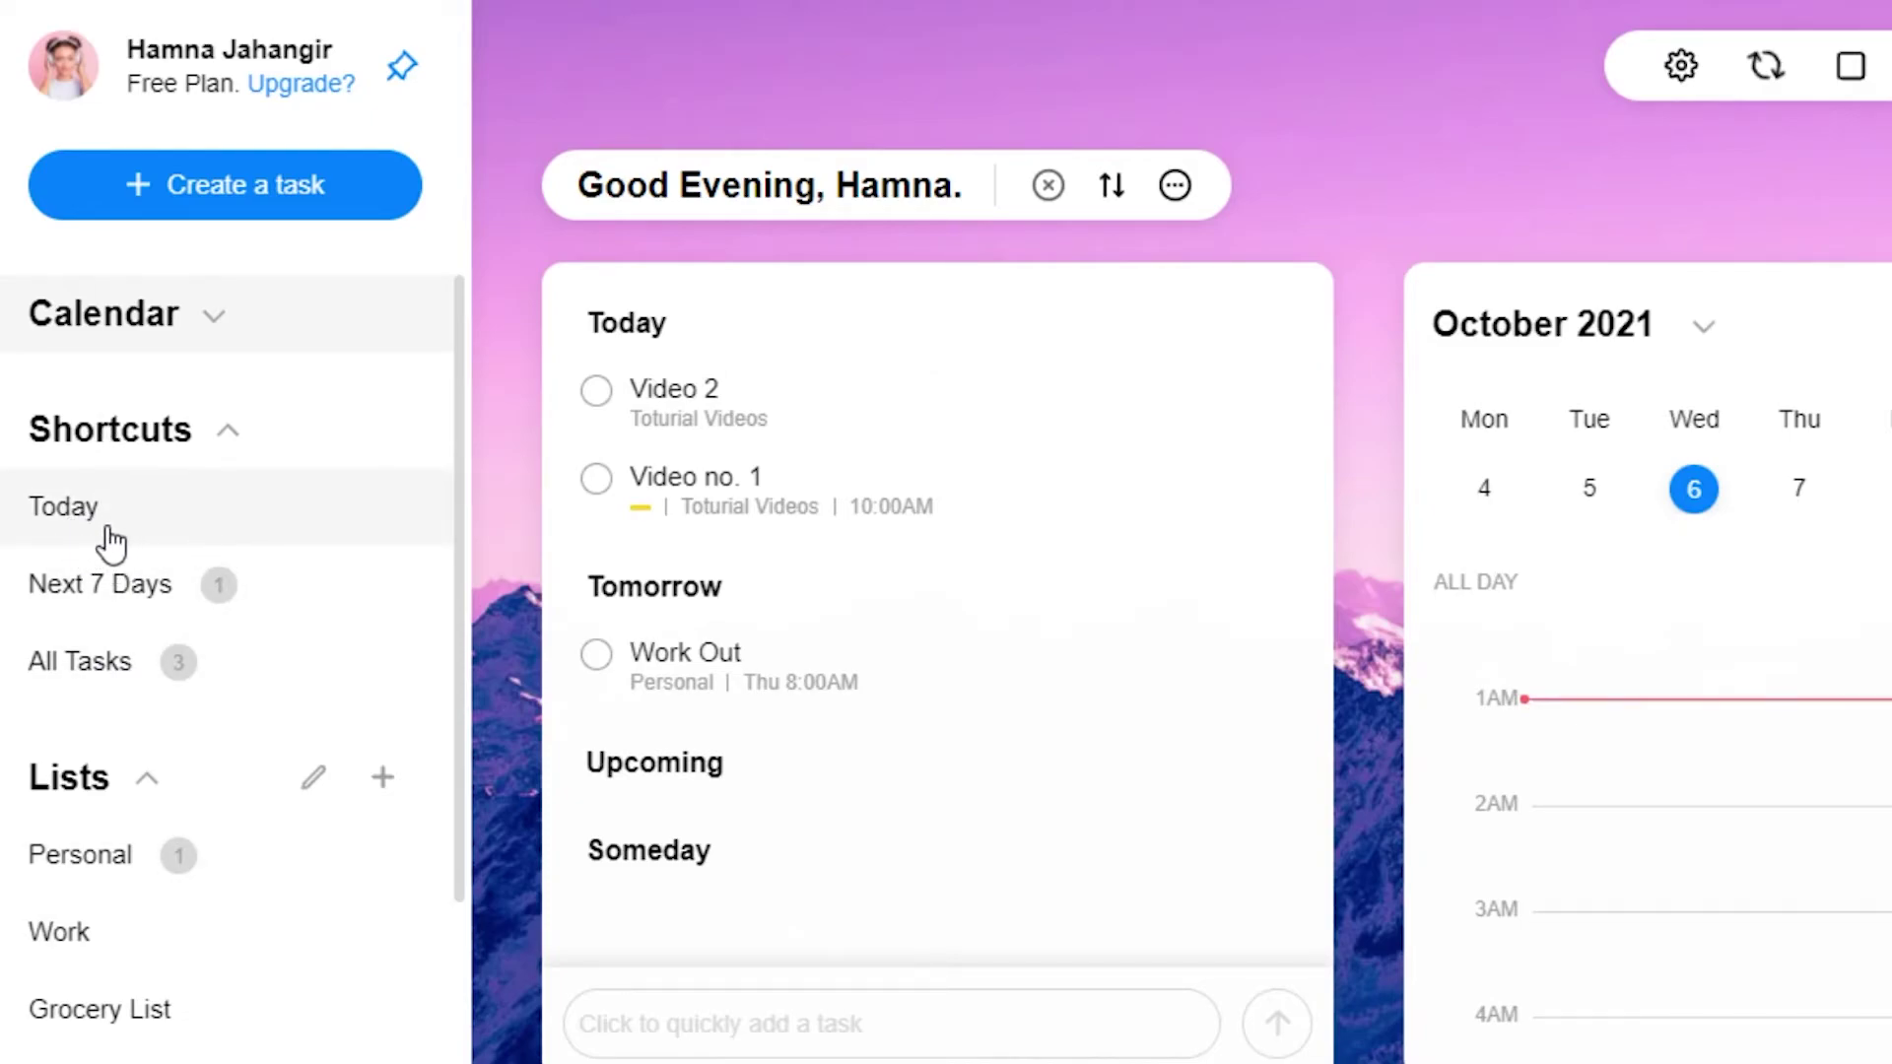
click(314, 527)
click(1127, 328)
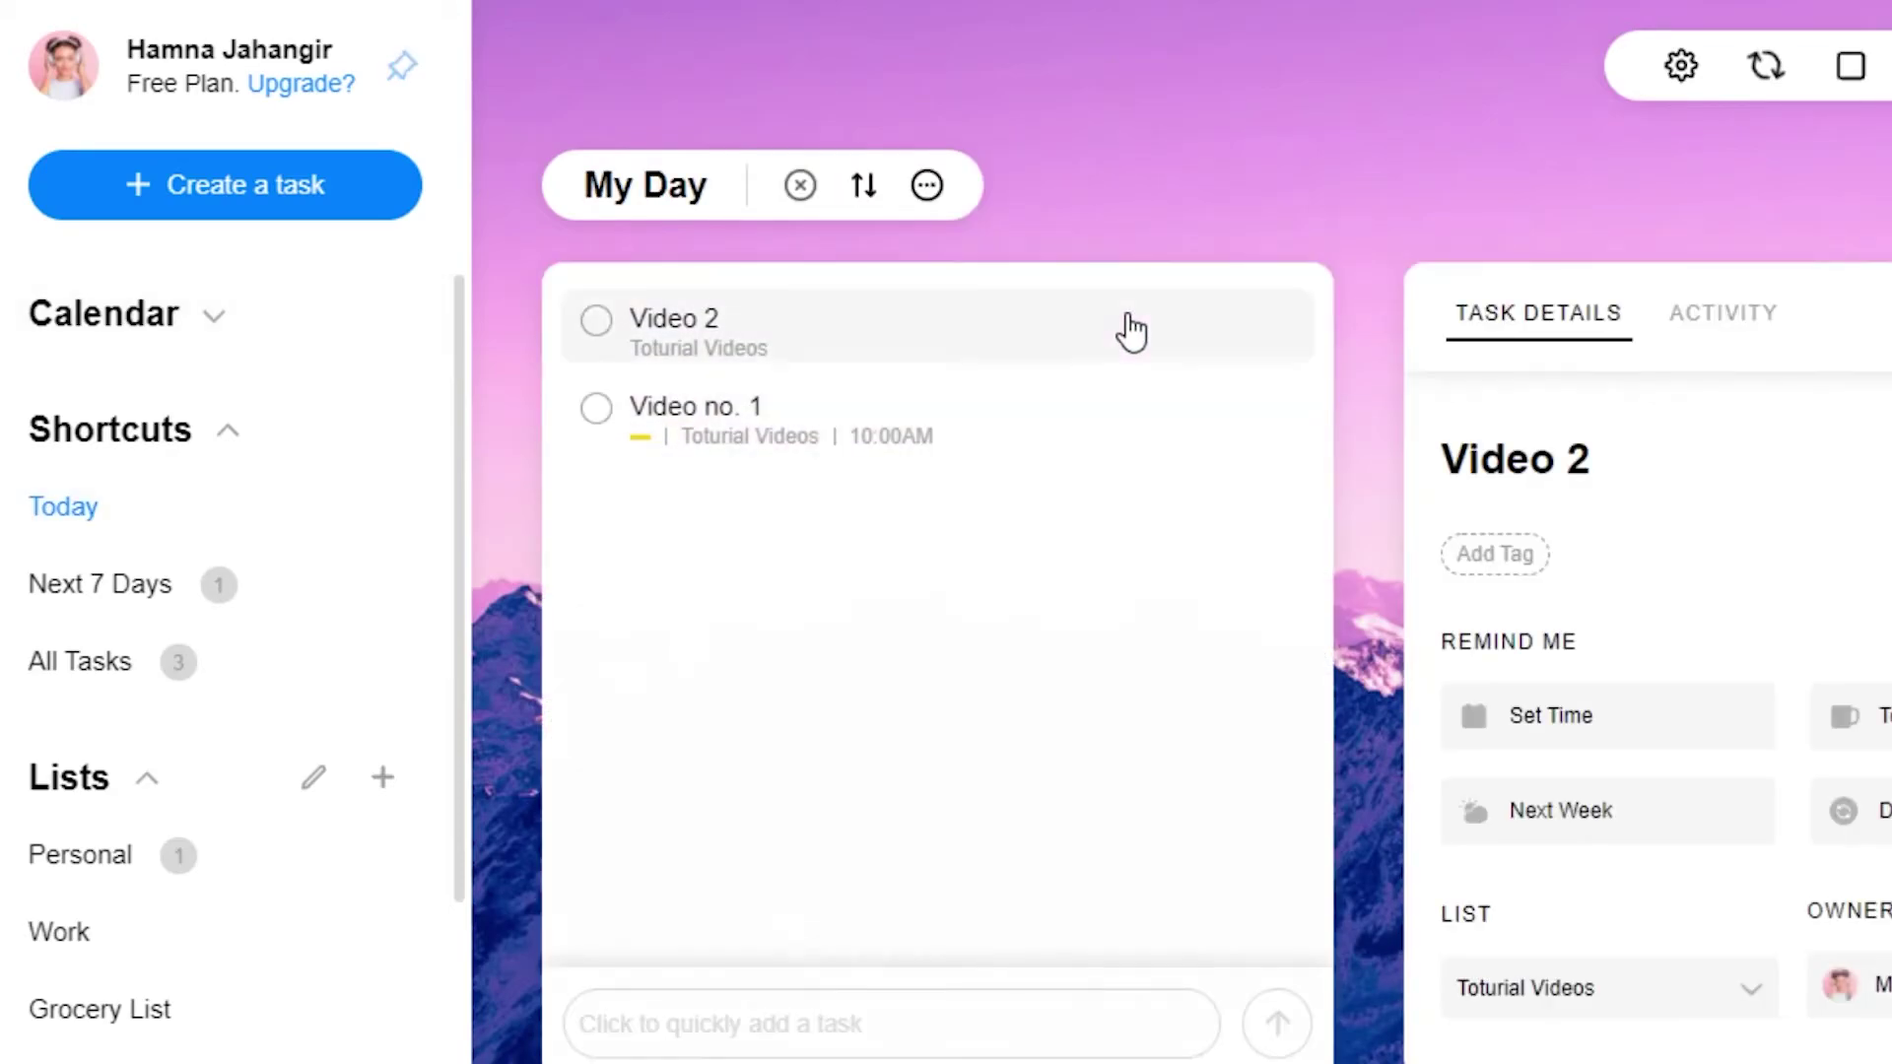
Step: Browse the Next 7 Days and All Tasks views, then open the empty Grocery List
click(155, 582)
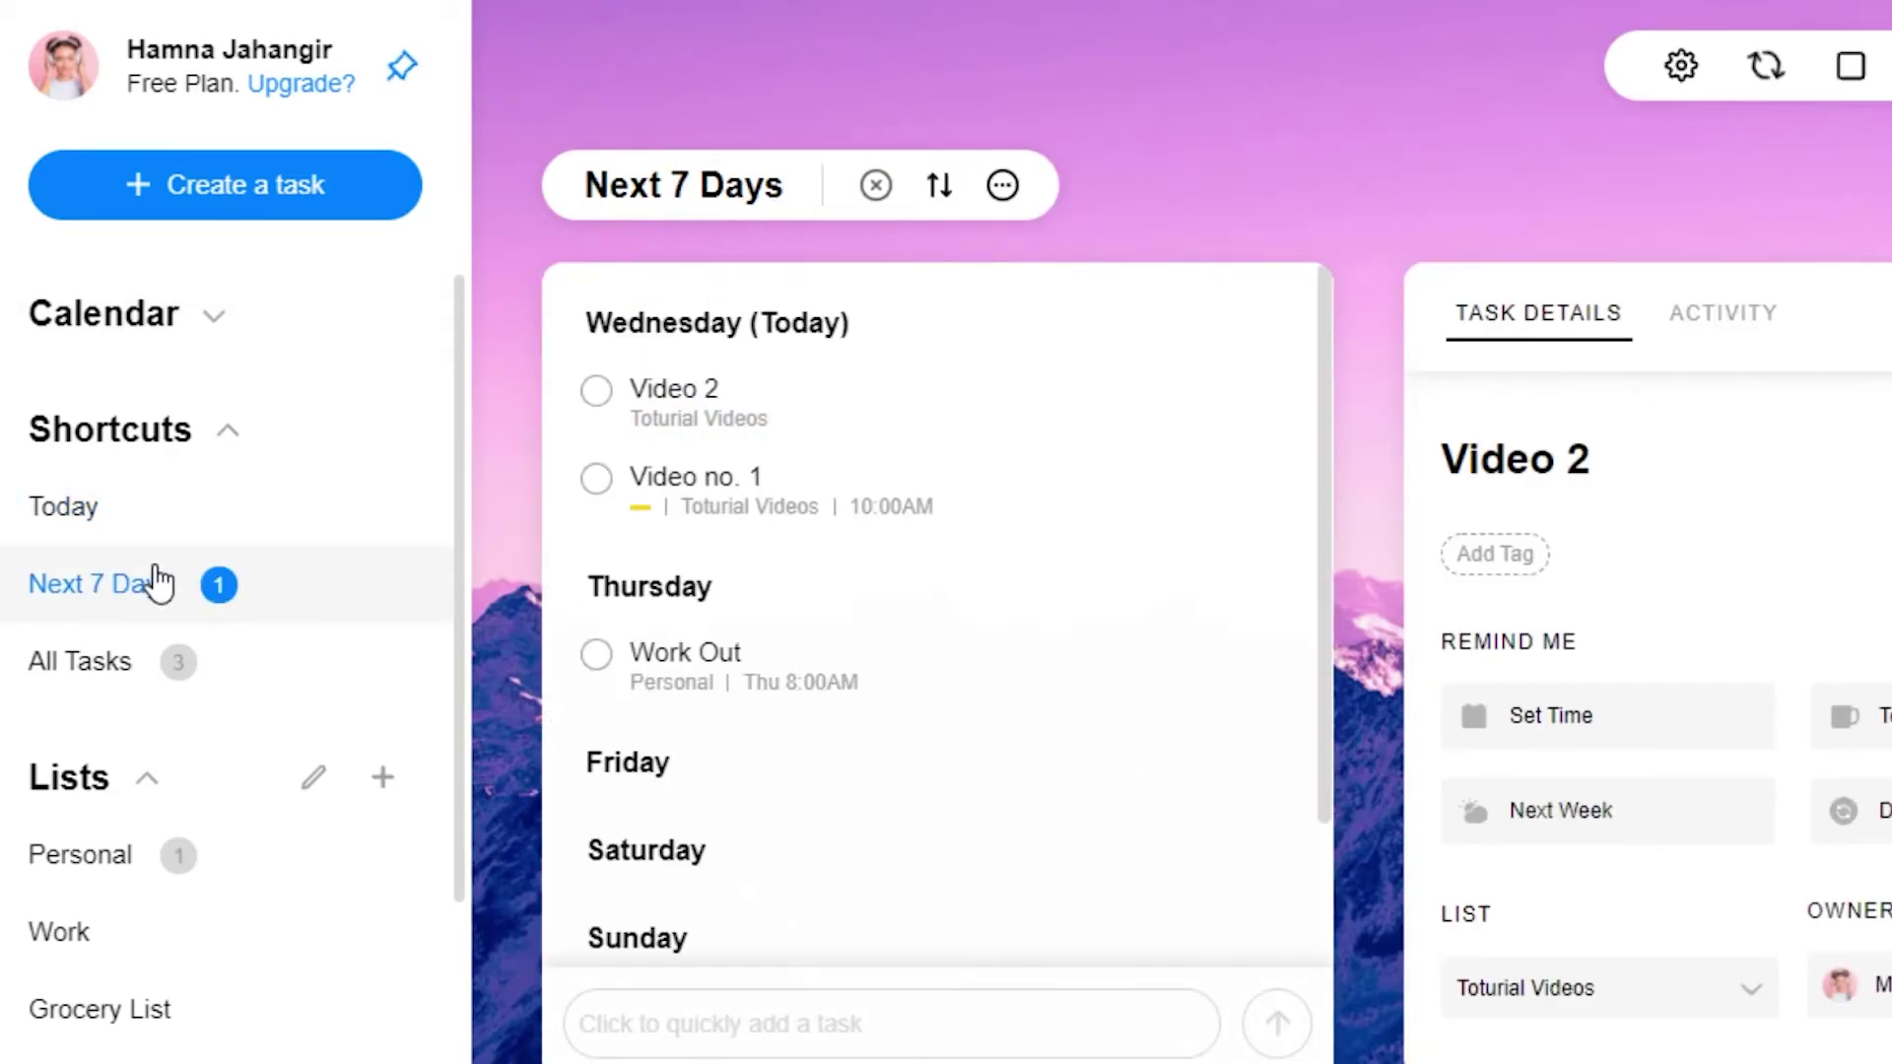
click(98, 680)
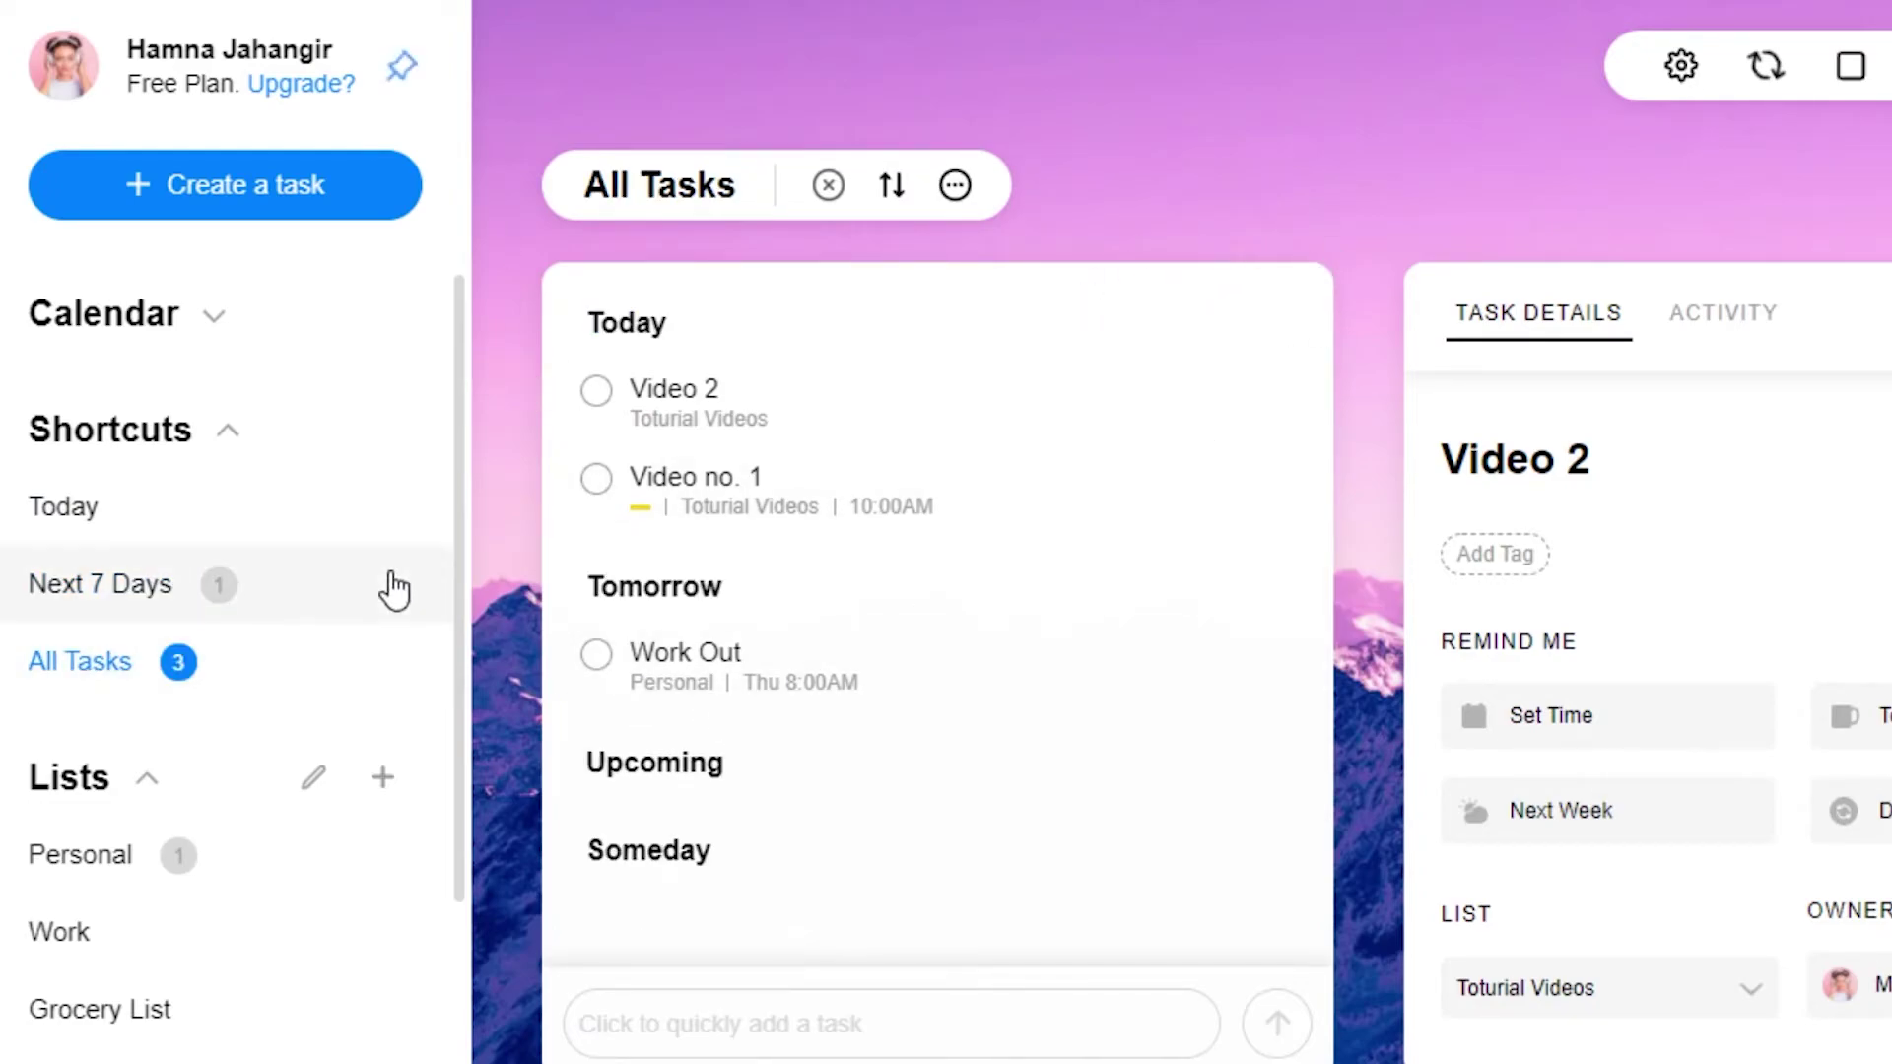
click(135, 1014)
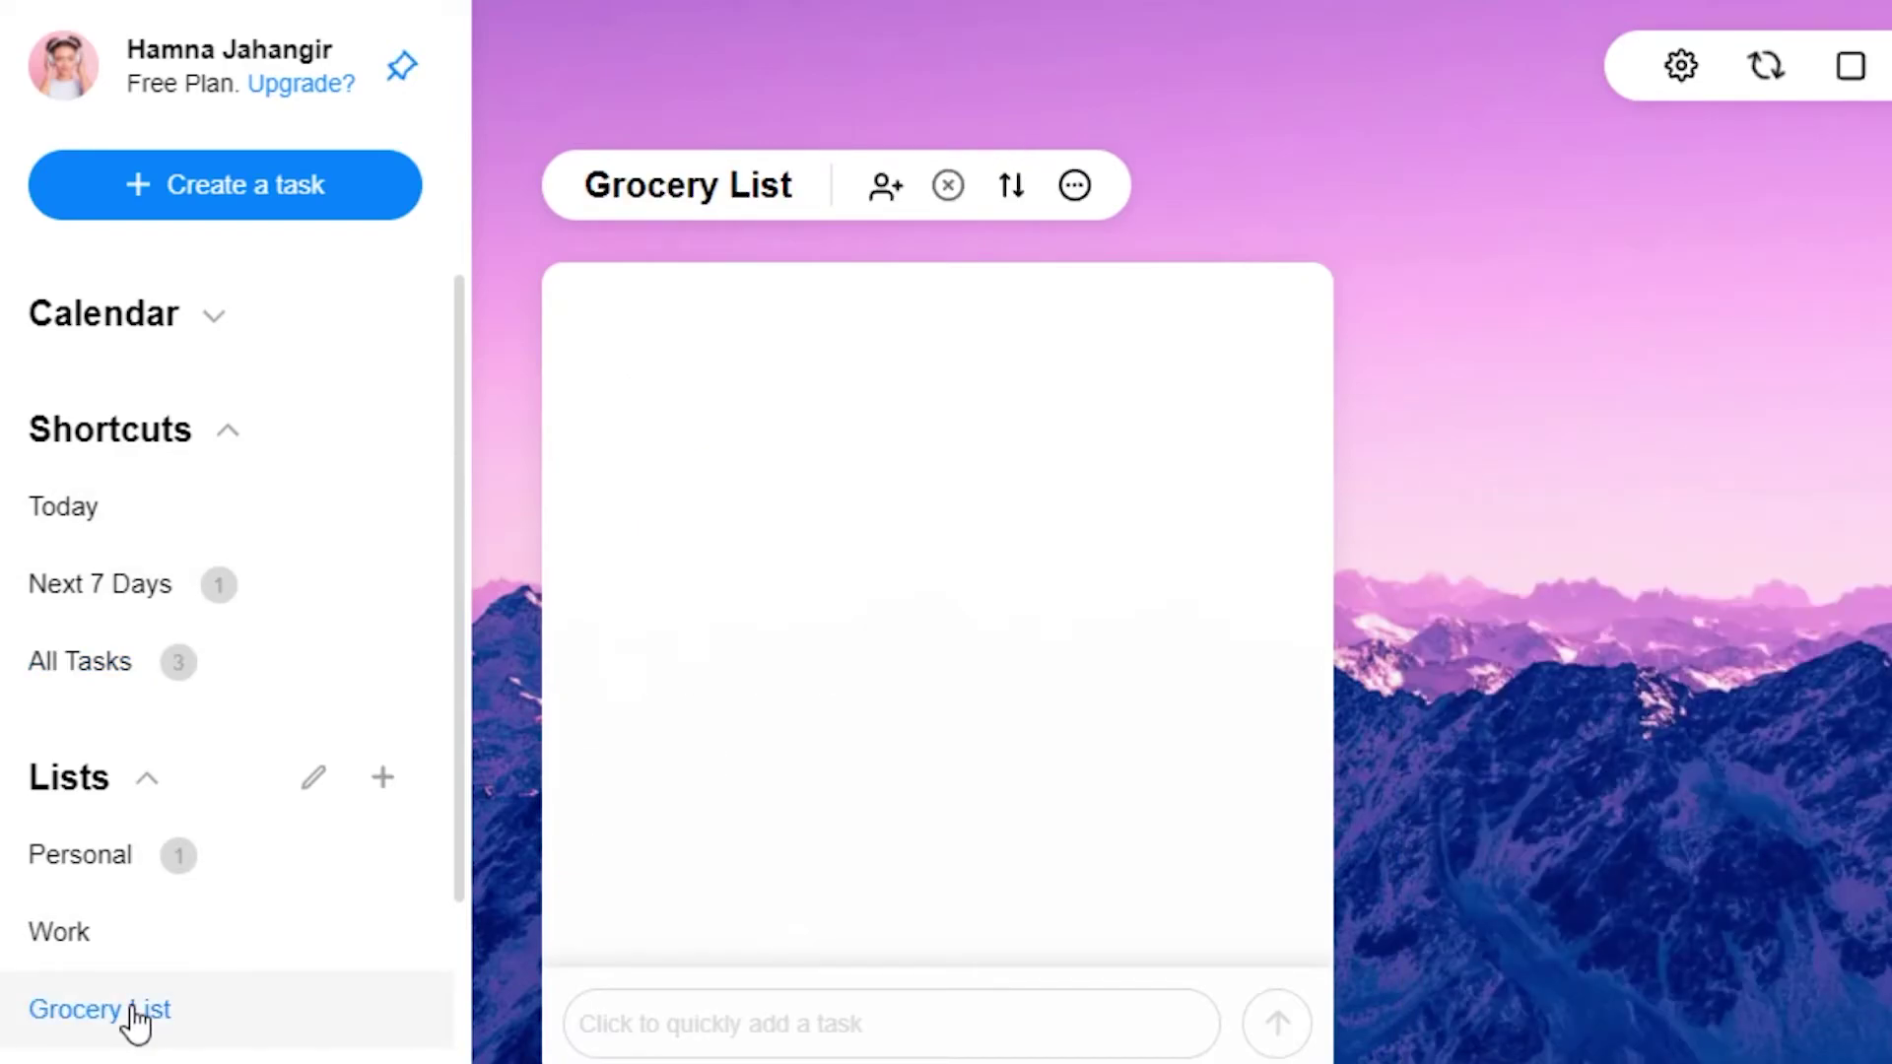
Step: Add grocery items to the list, starting with eggs and then Milk
click(870, 1038)
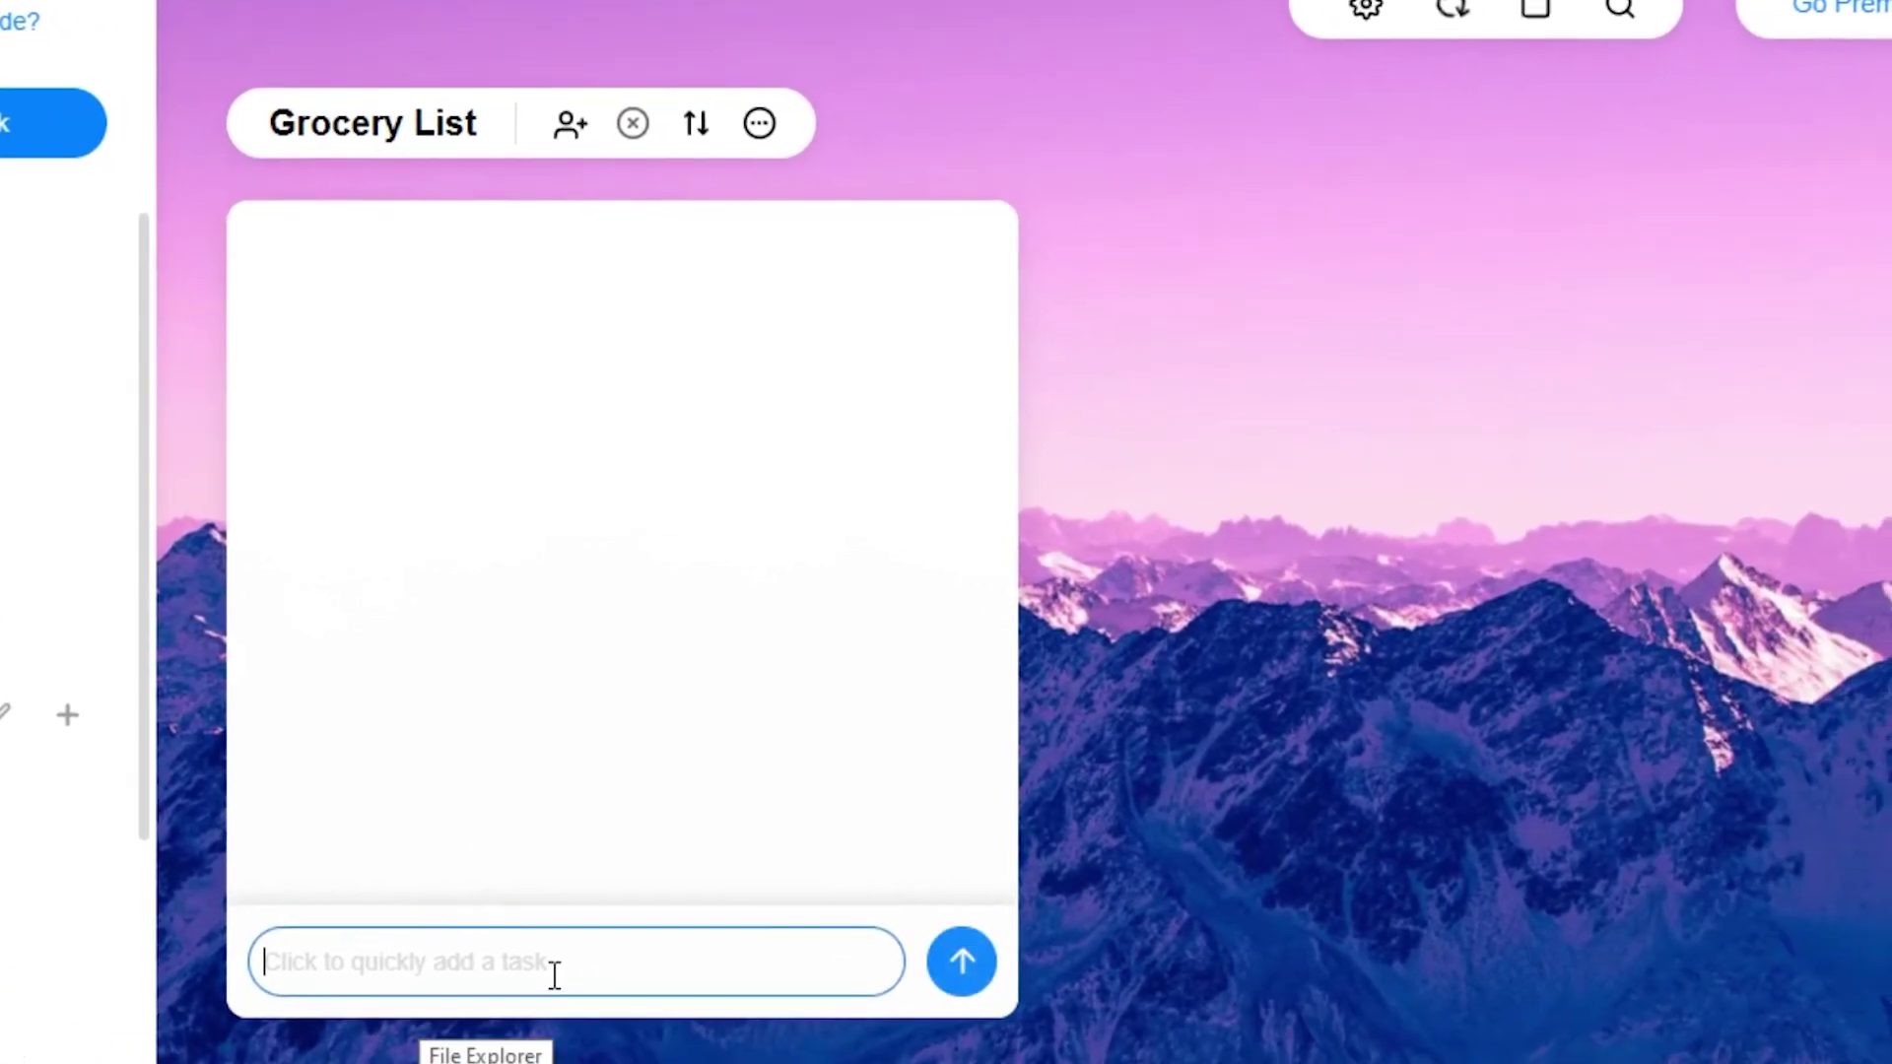
text(eggs)
key(Return)
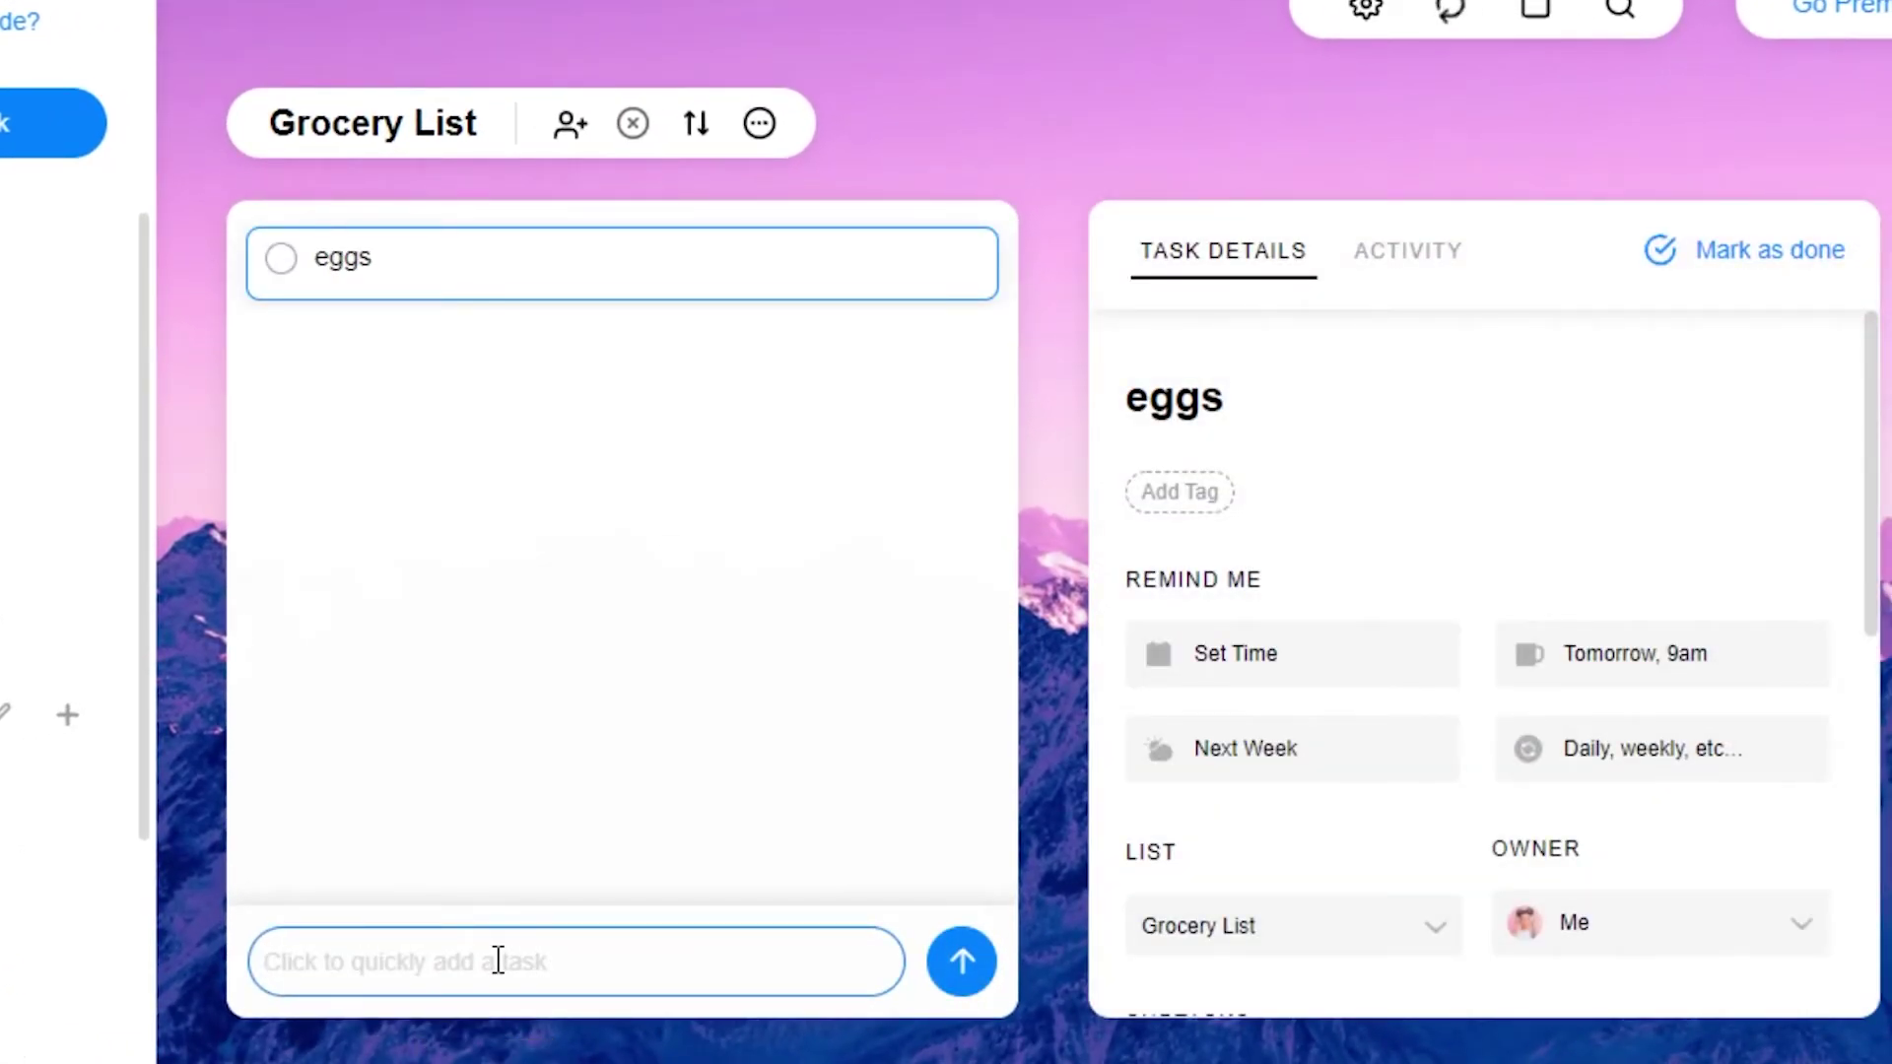
text(M)
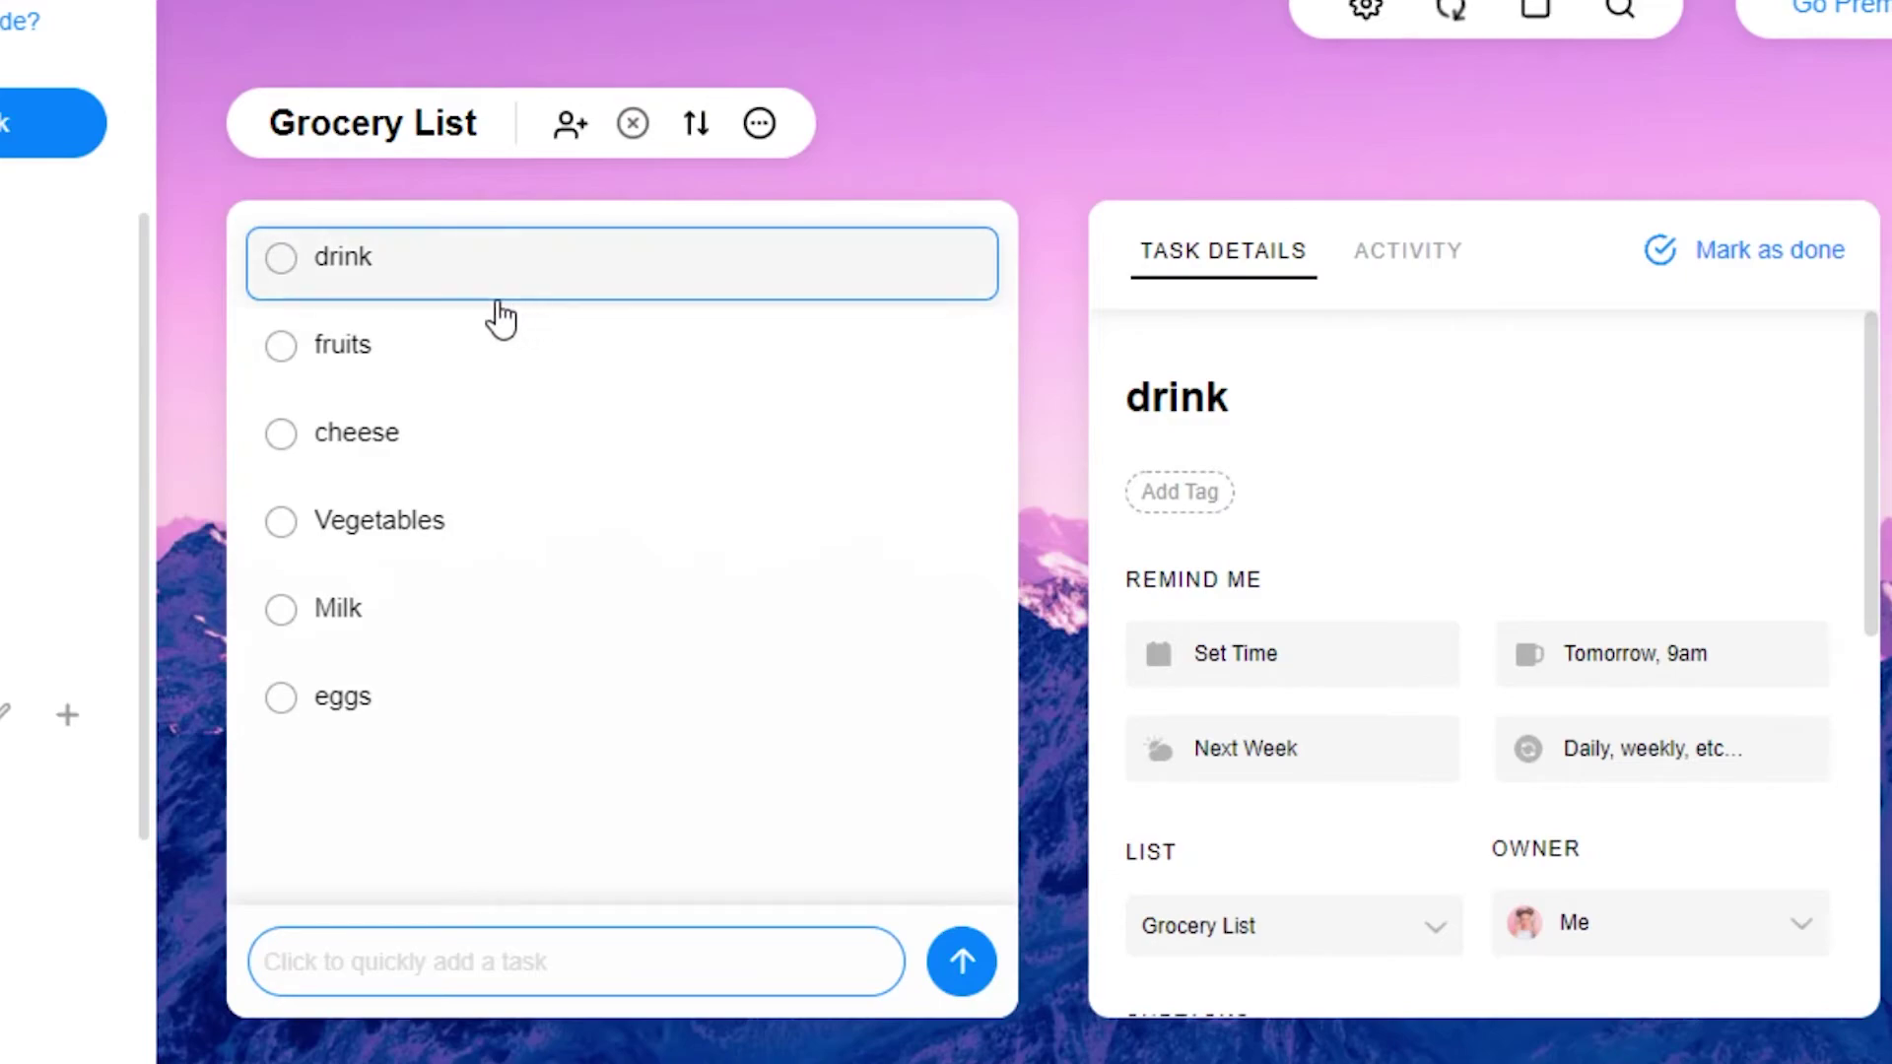
Step: Check off drink and eggs, then open the Milk task's details
click(279, 258)
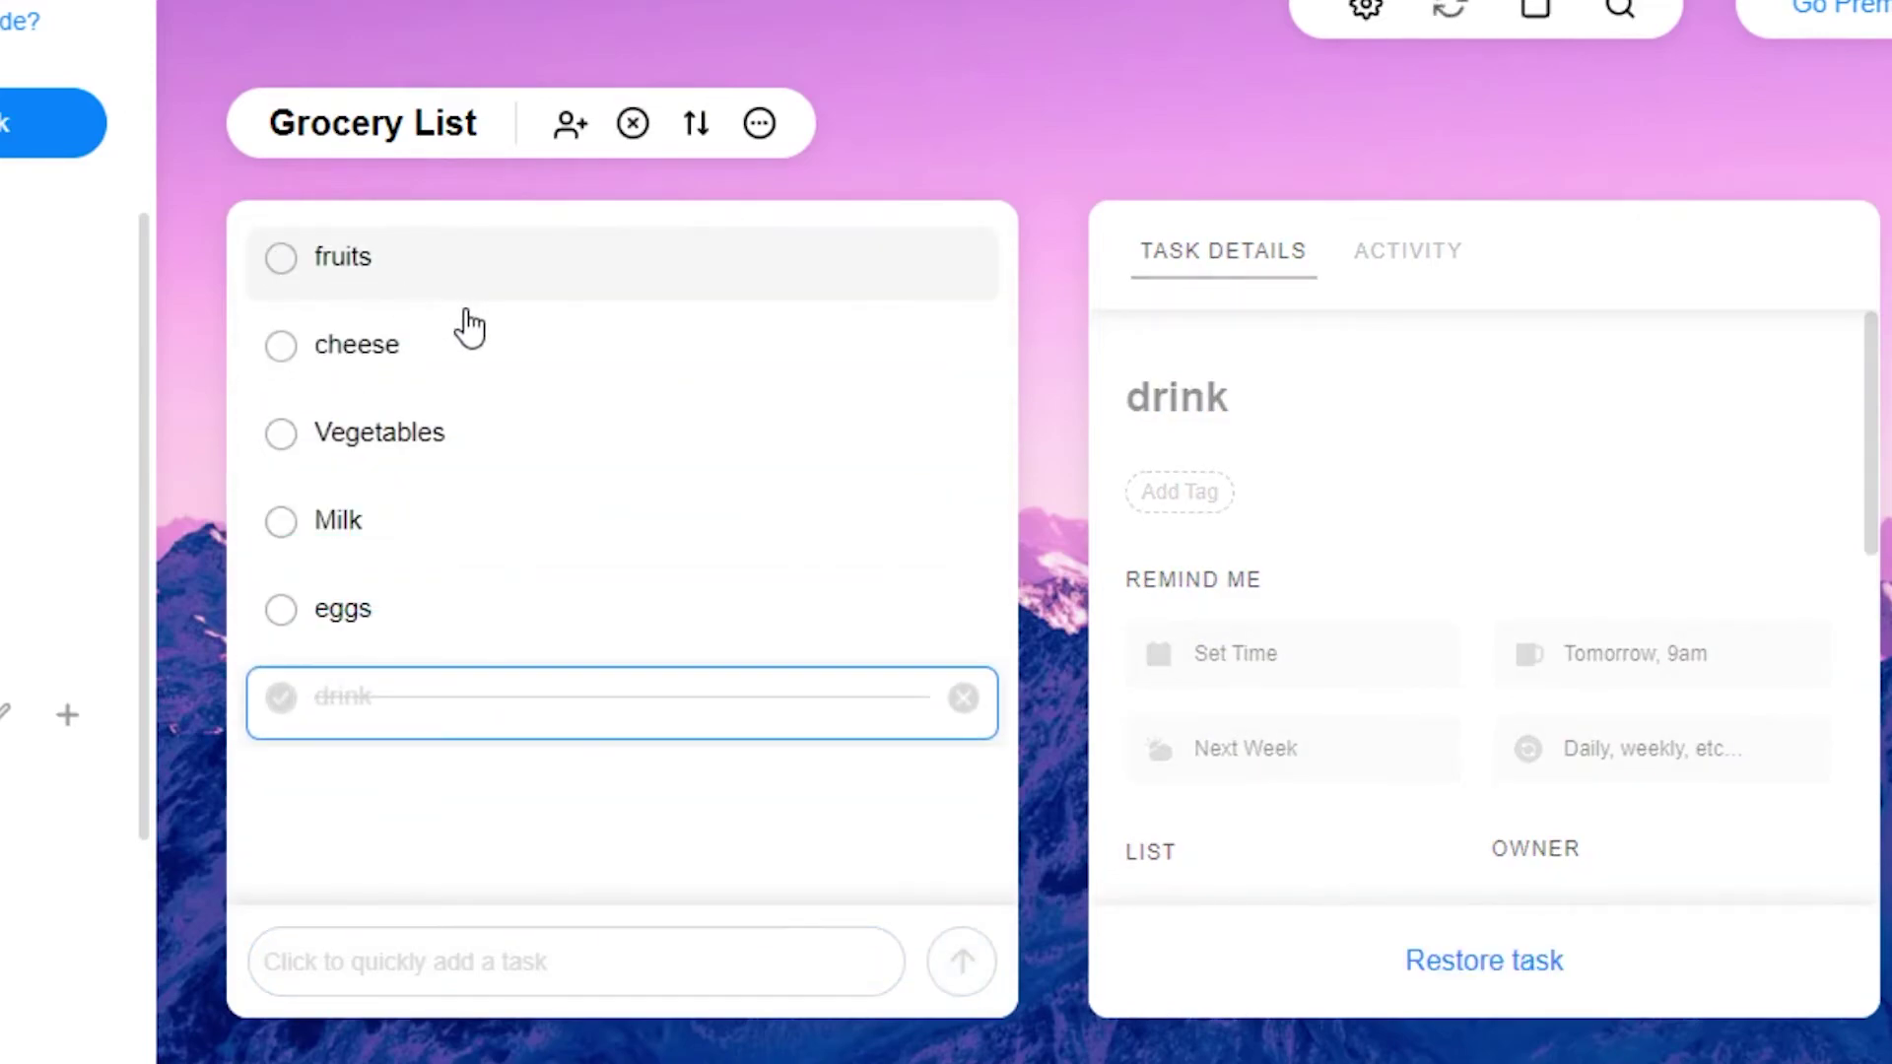
click(281, 609)
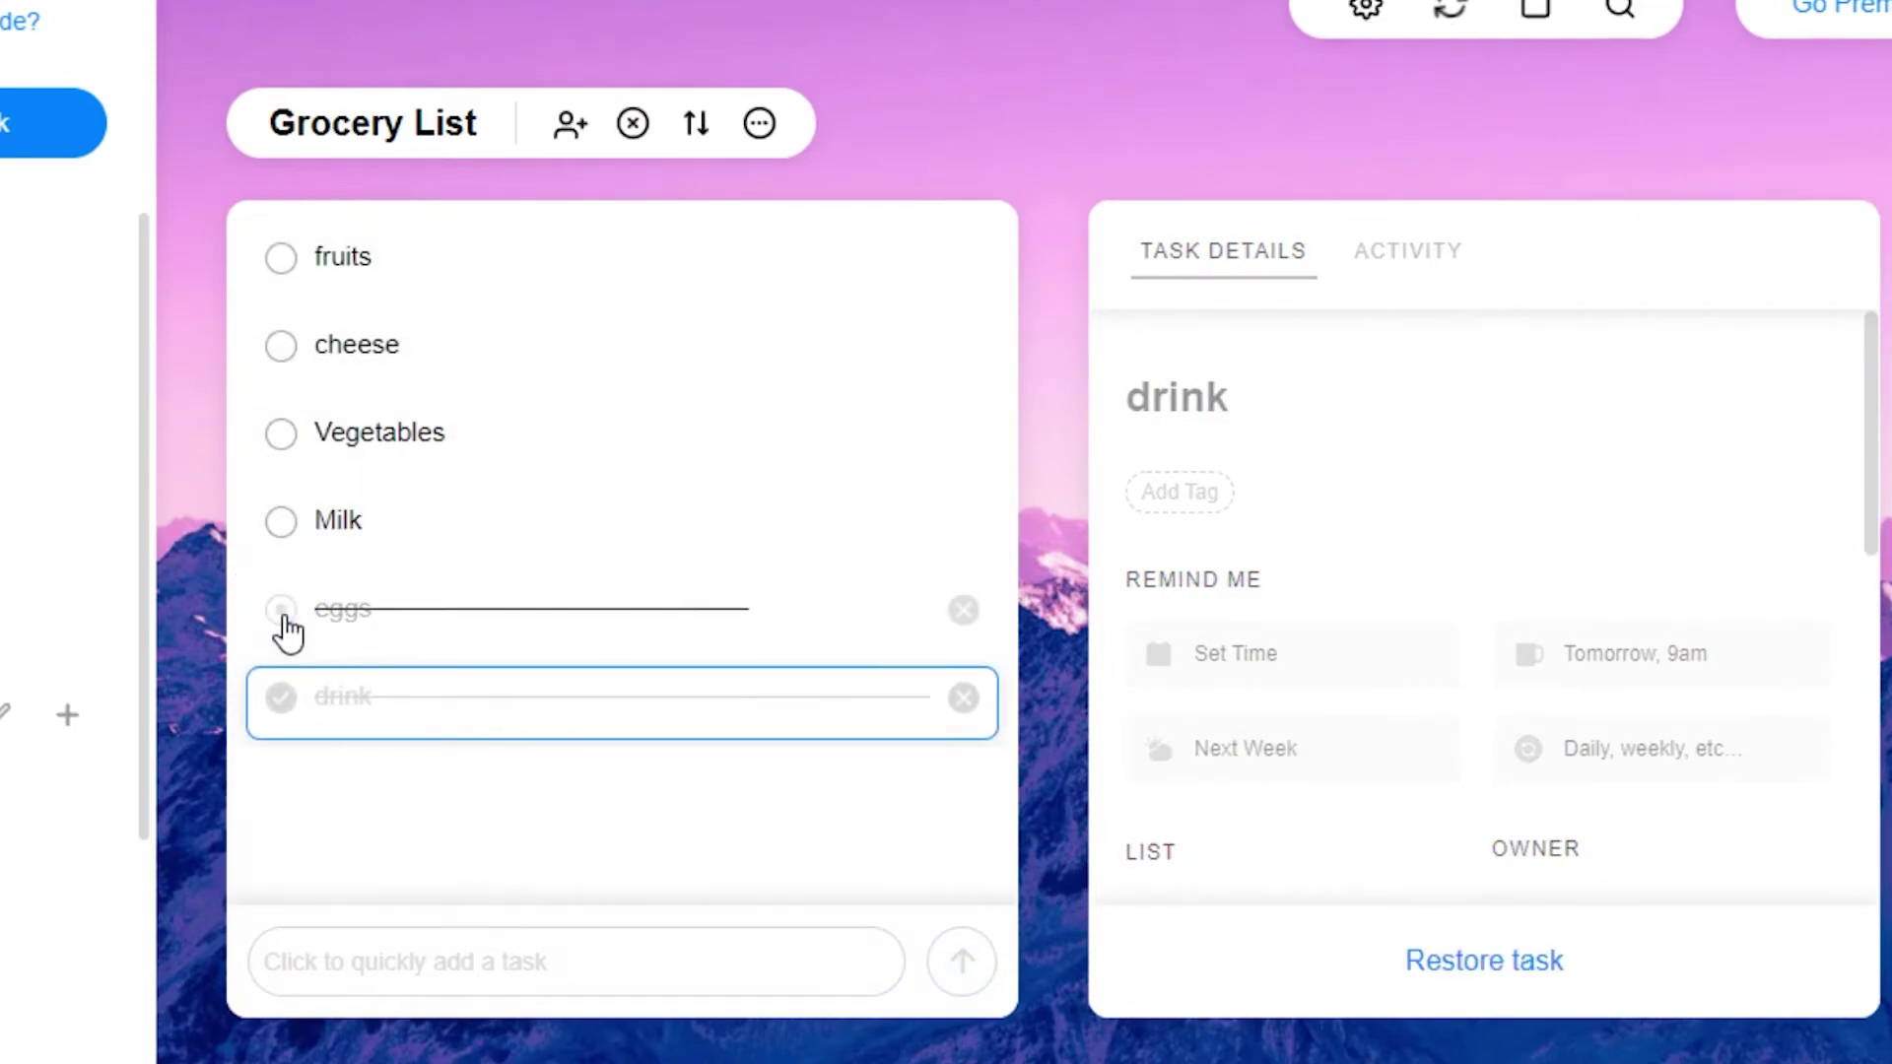
click(286, 541)
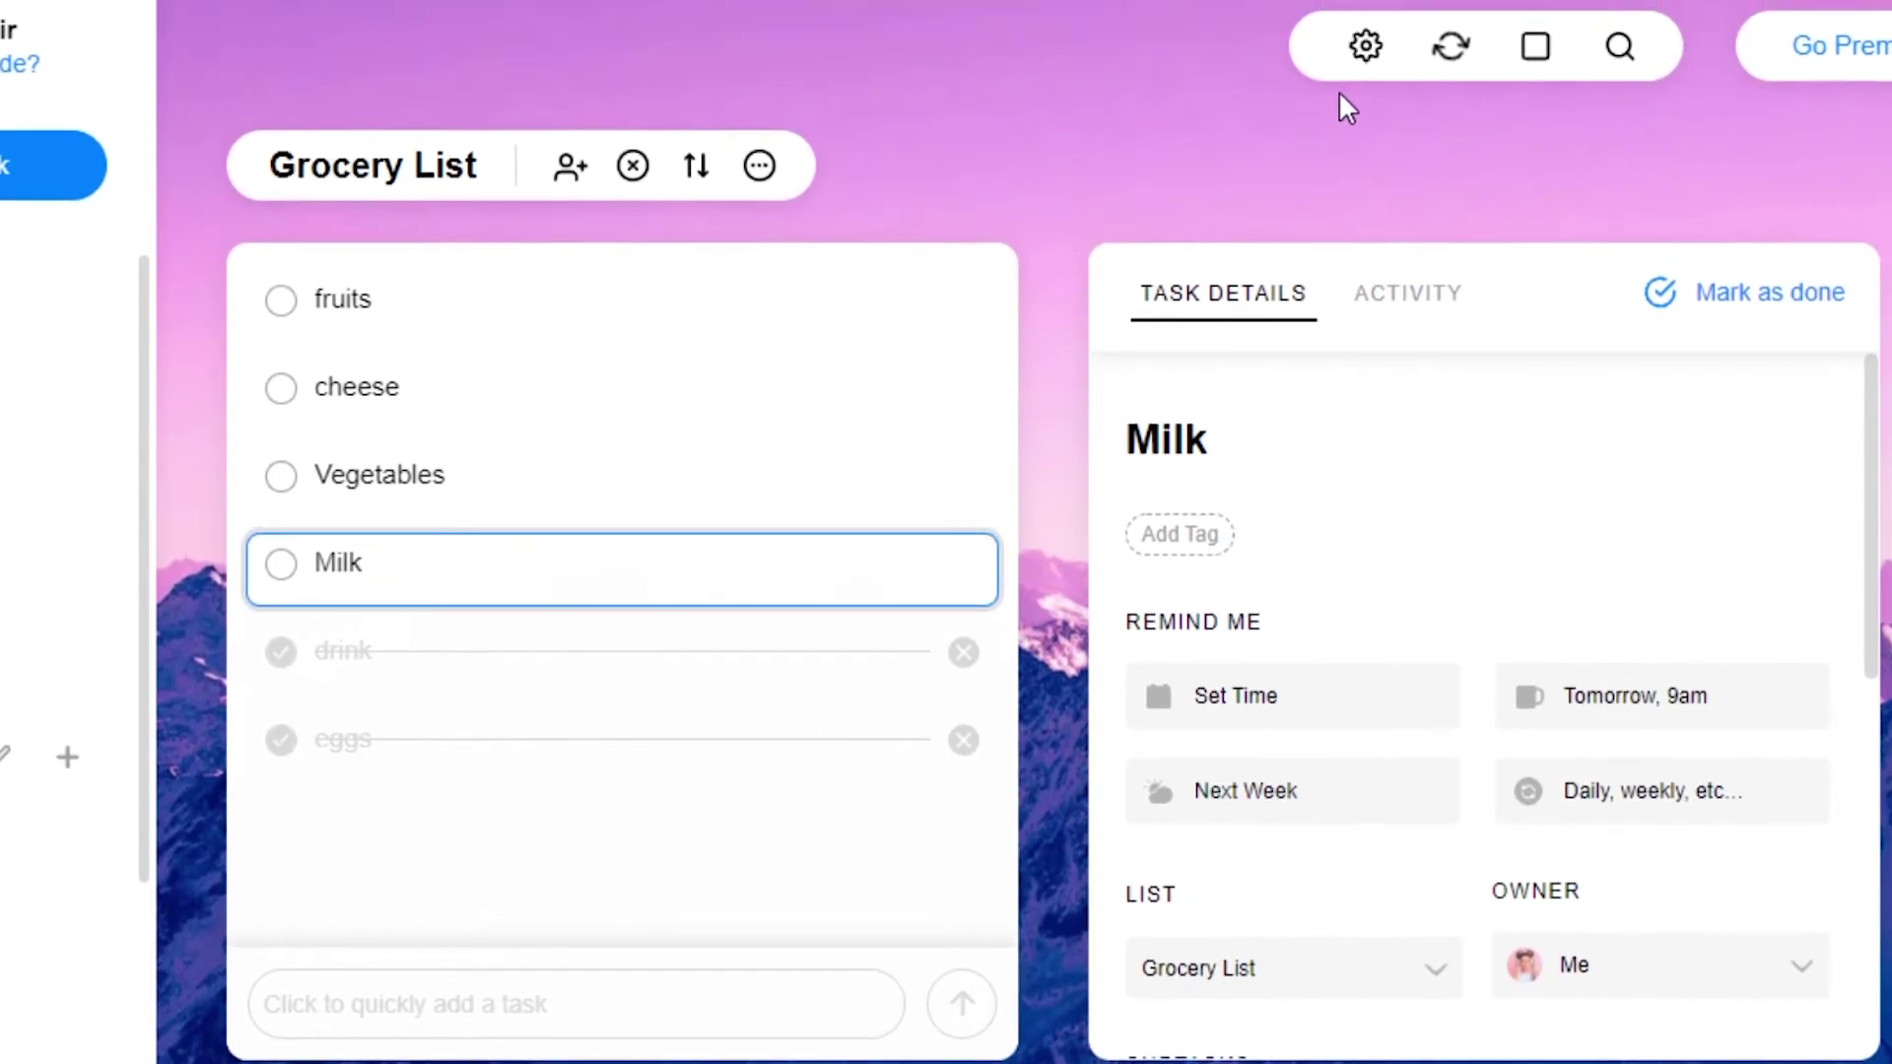
click(1365, 47)
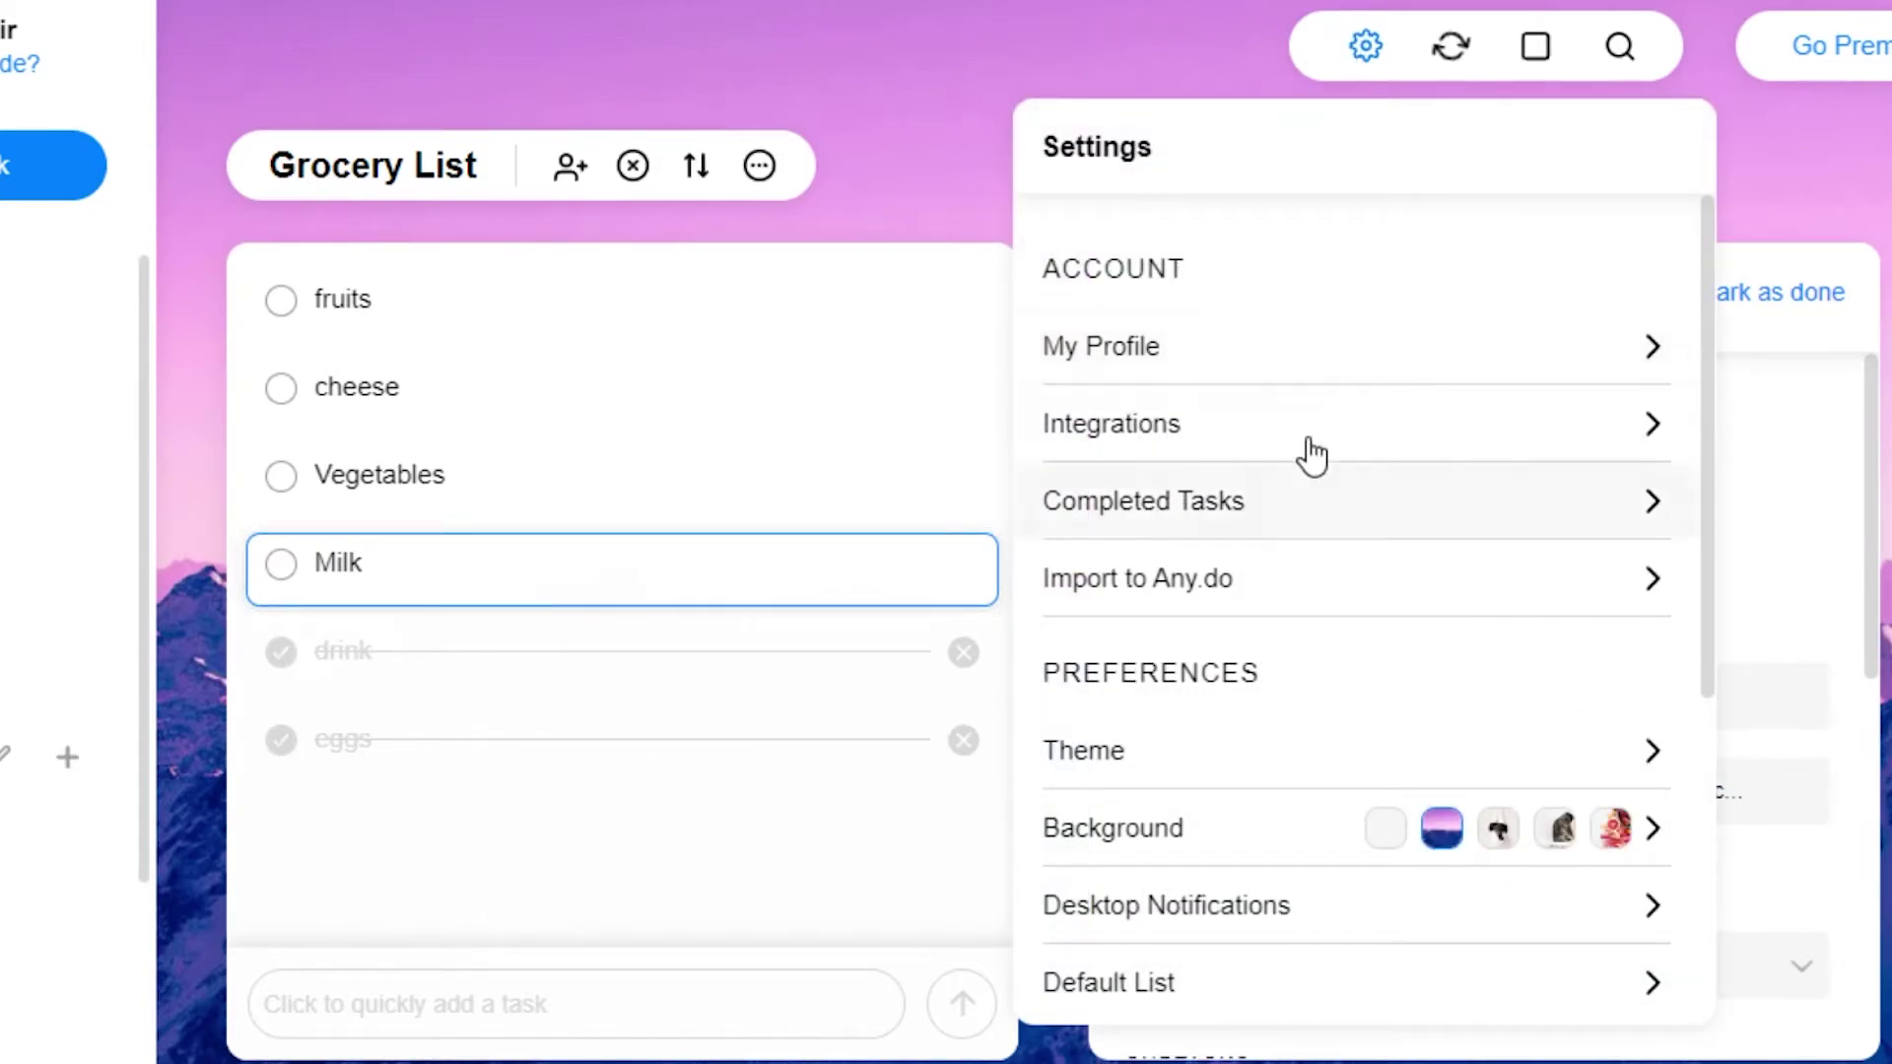
click(1468, 424)
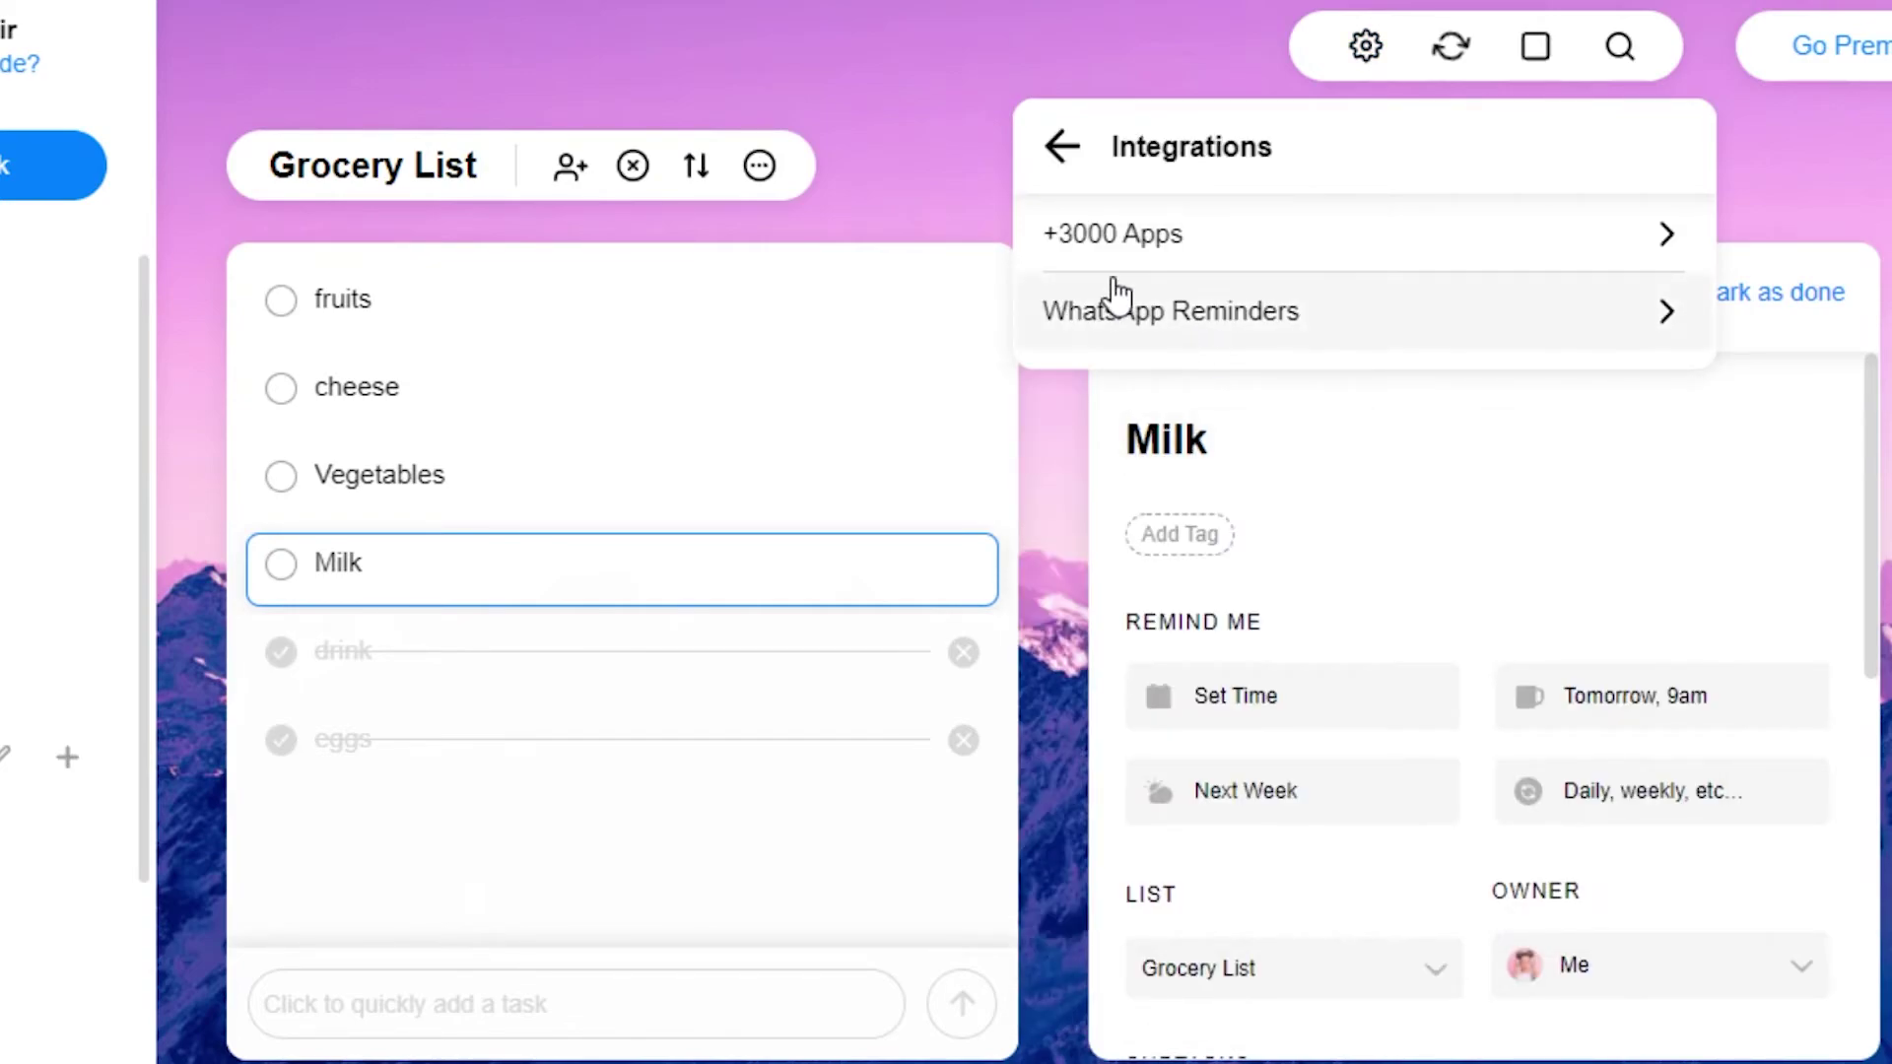
click(1164, 258)
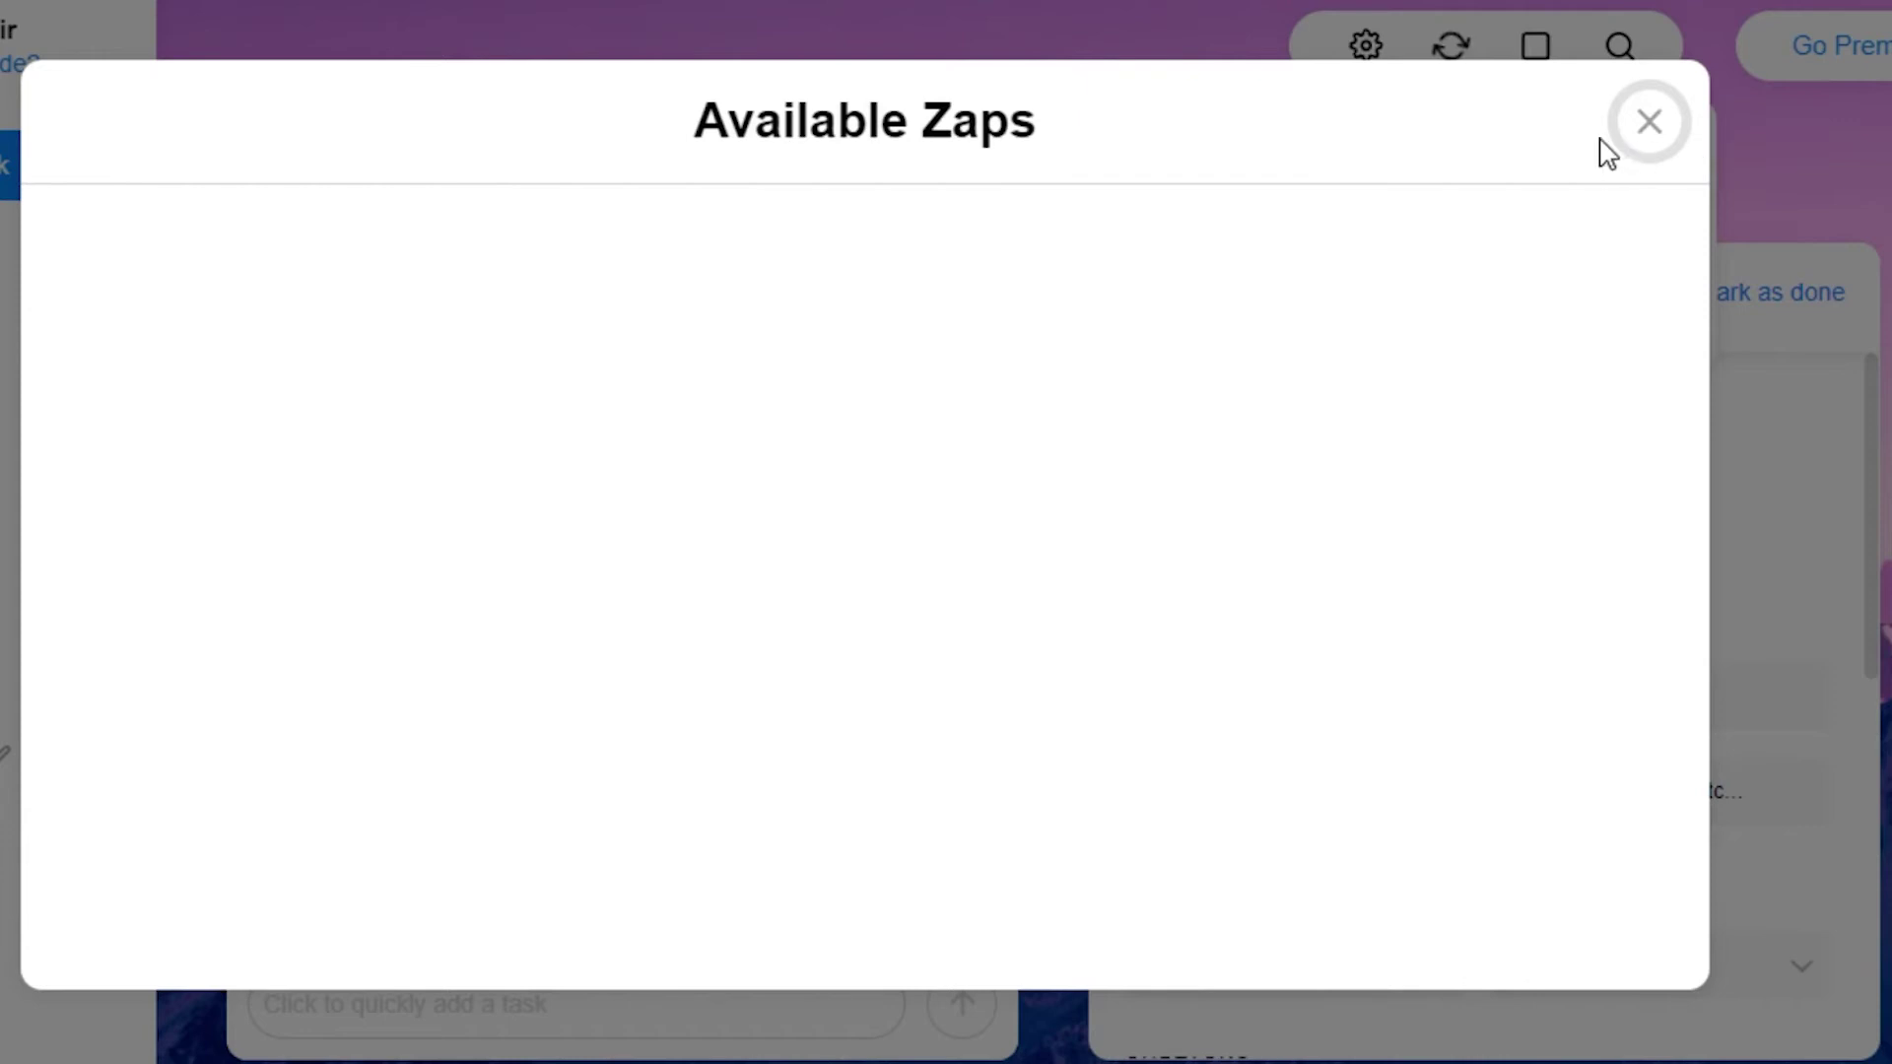
drag(1699, 357, 1701, 452)
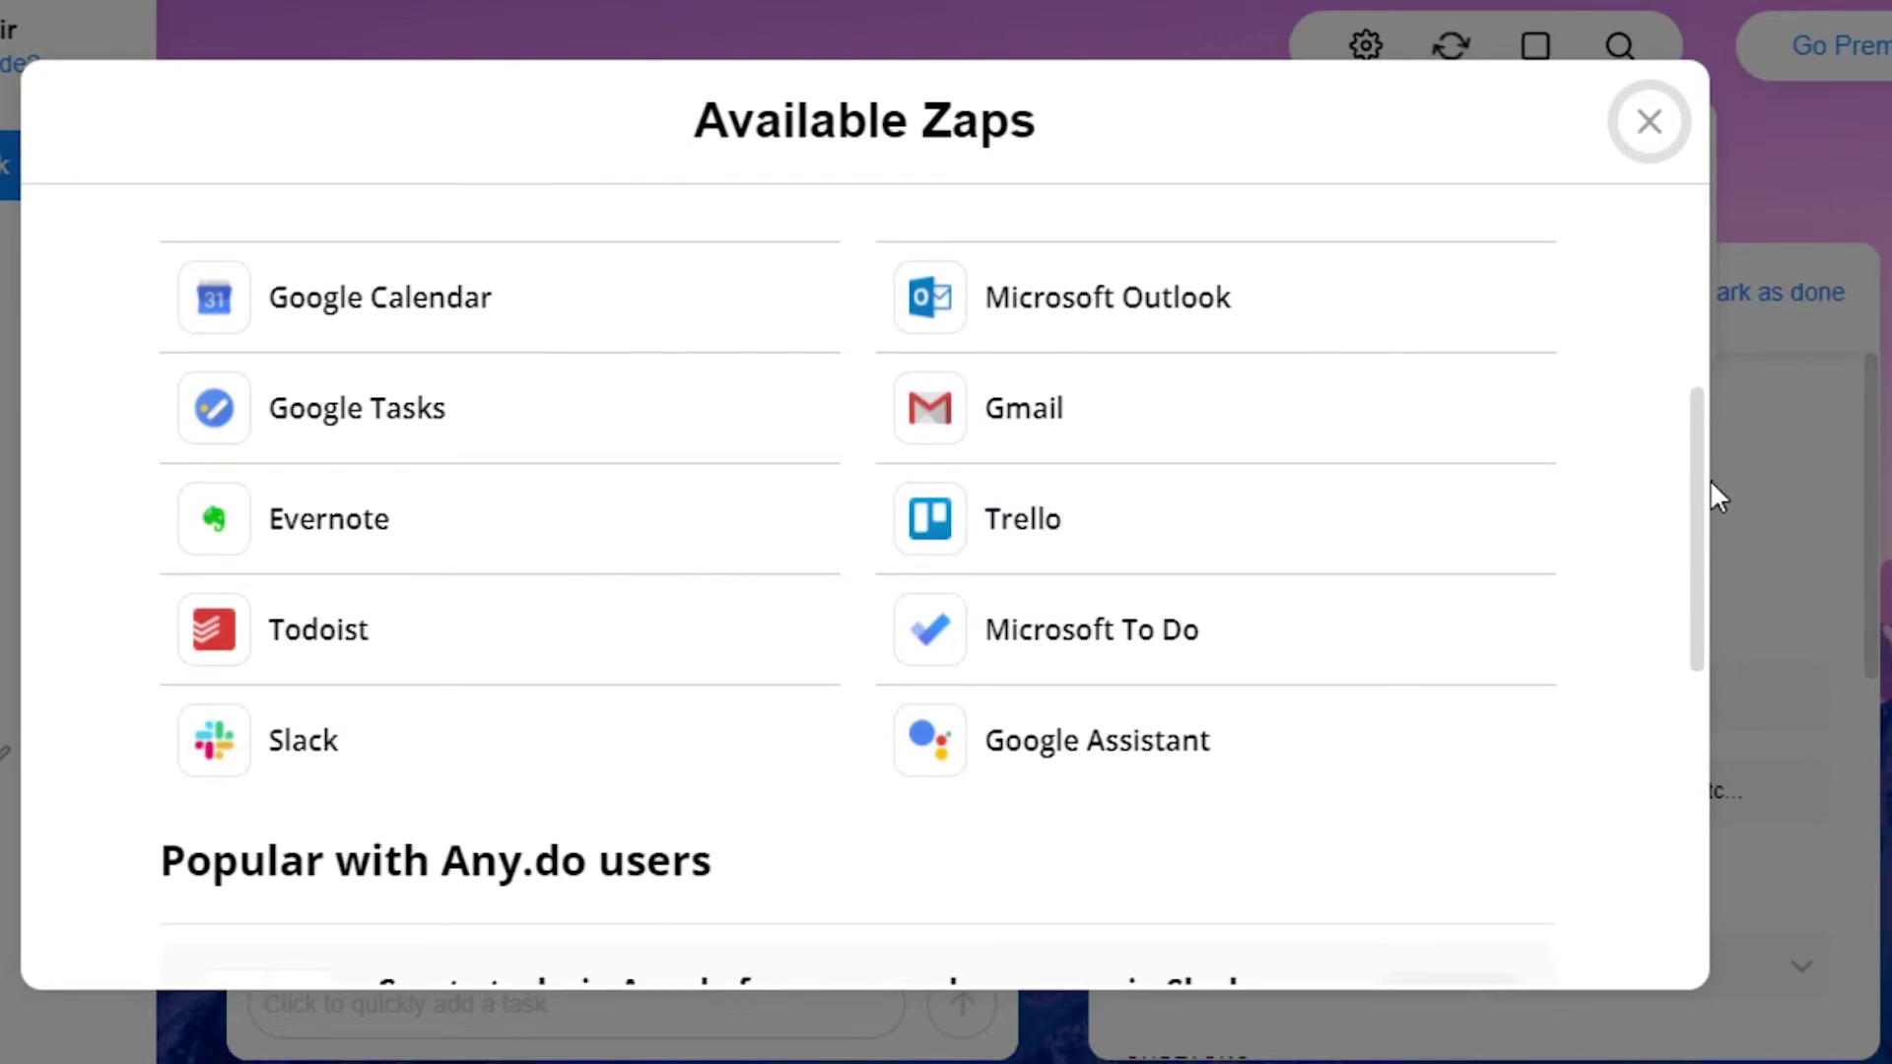
drag(1694, 451, 1695, 560)
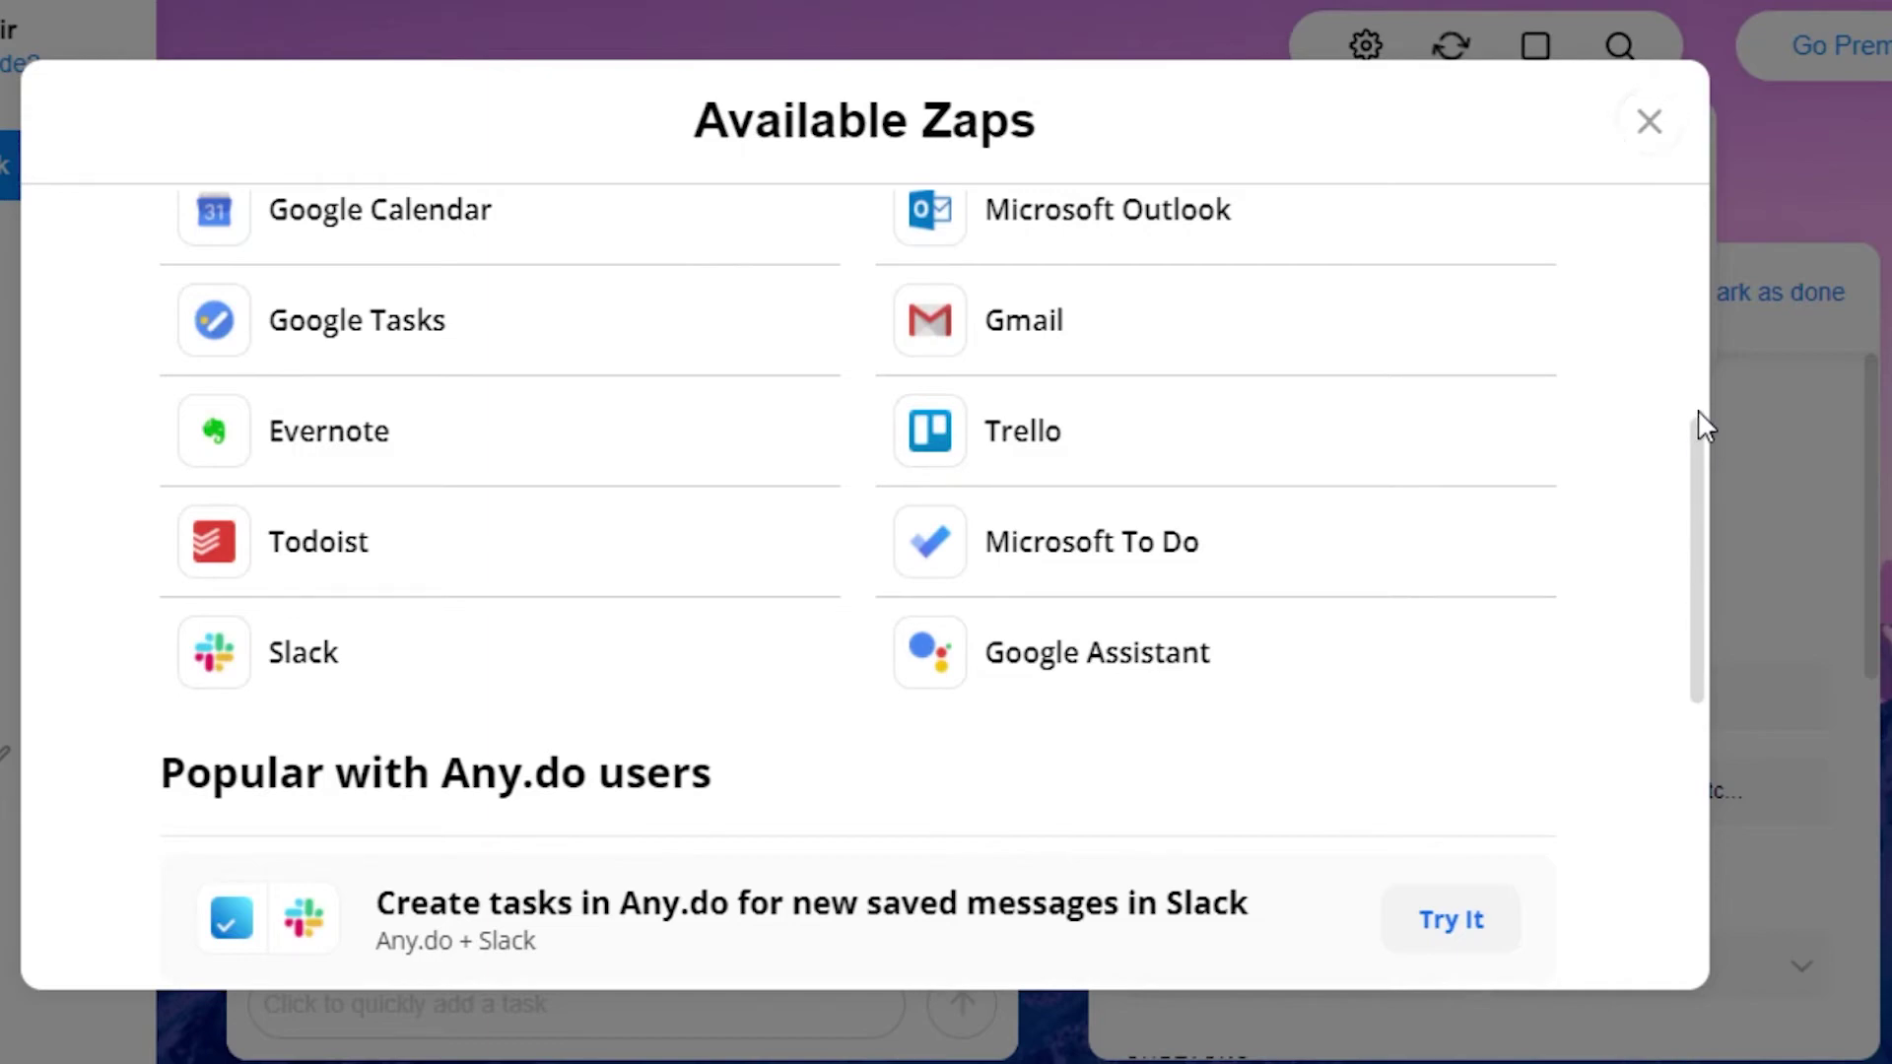
drag(1698, 497, 1705, 160)
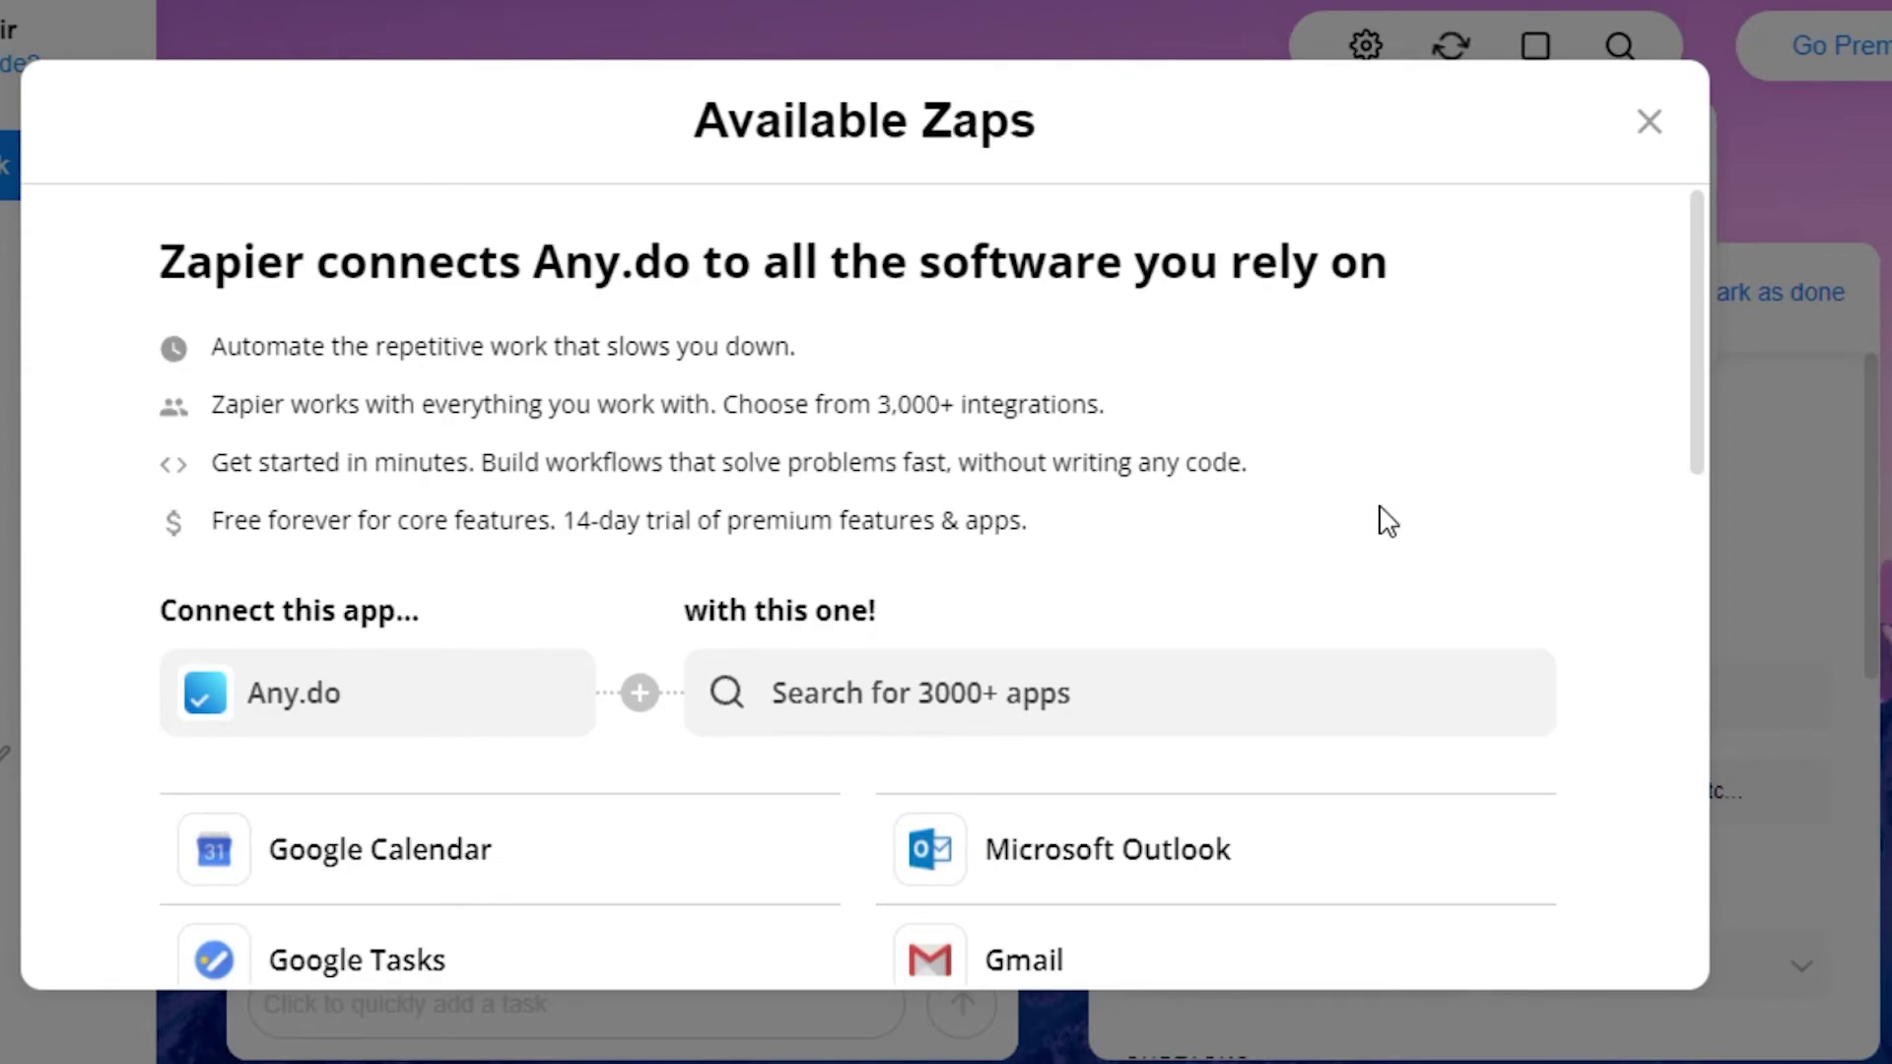
click(1645, 121)
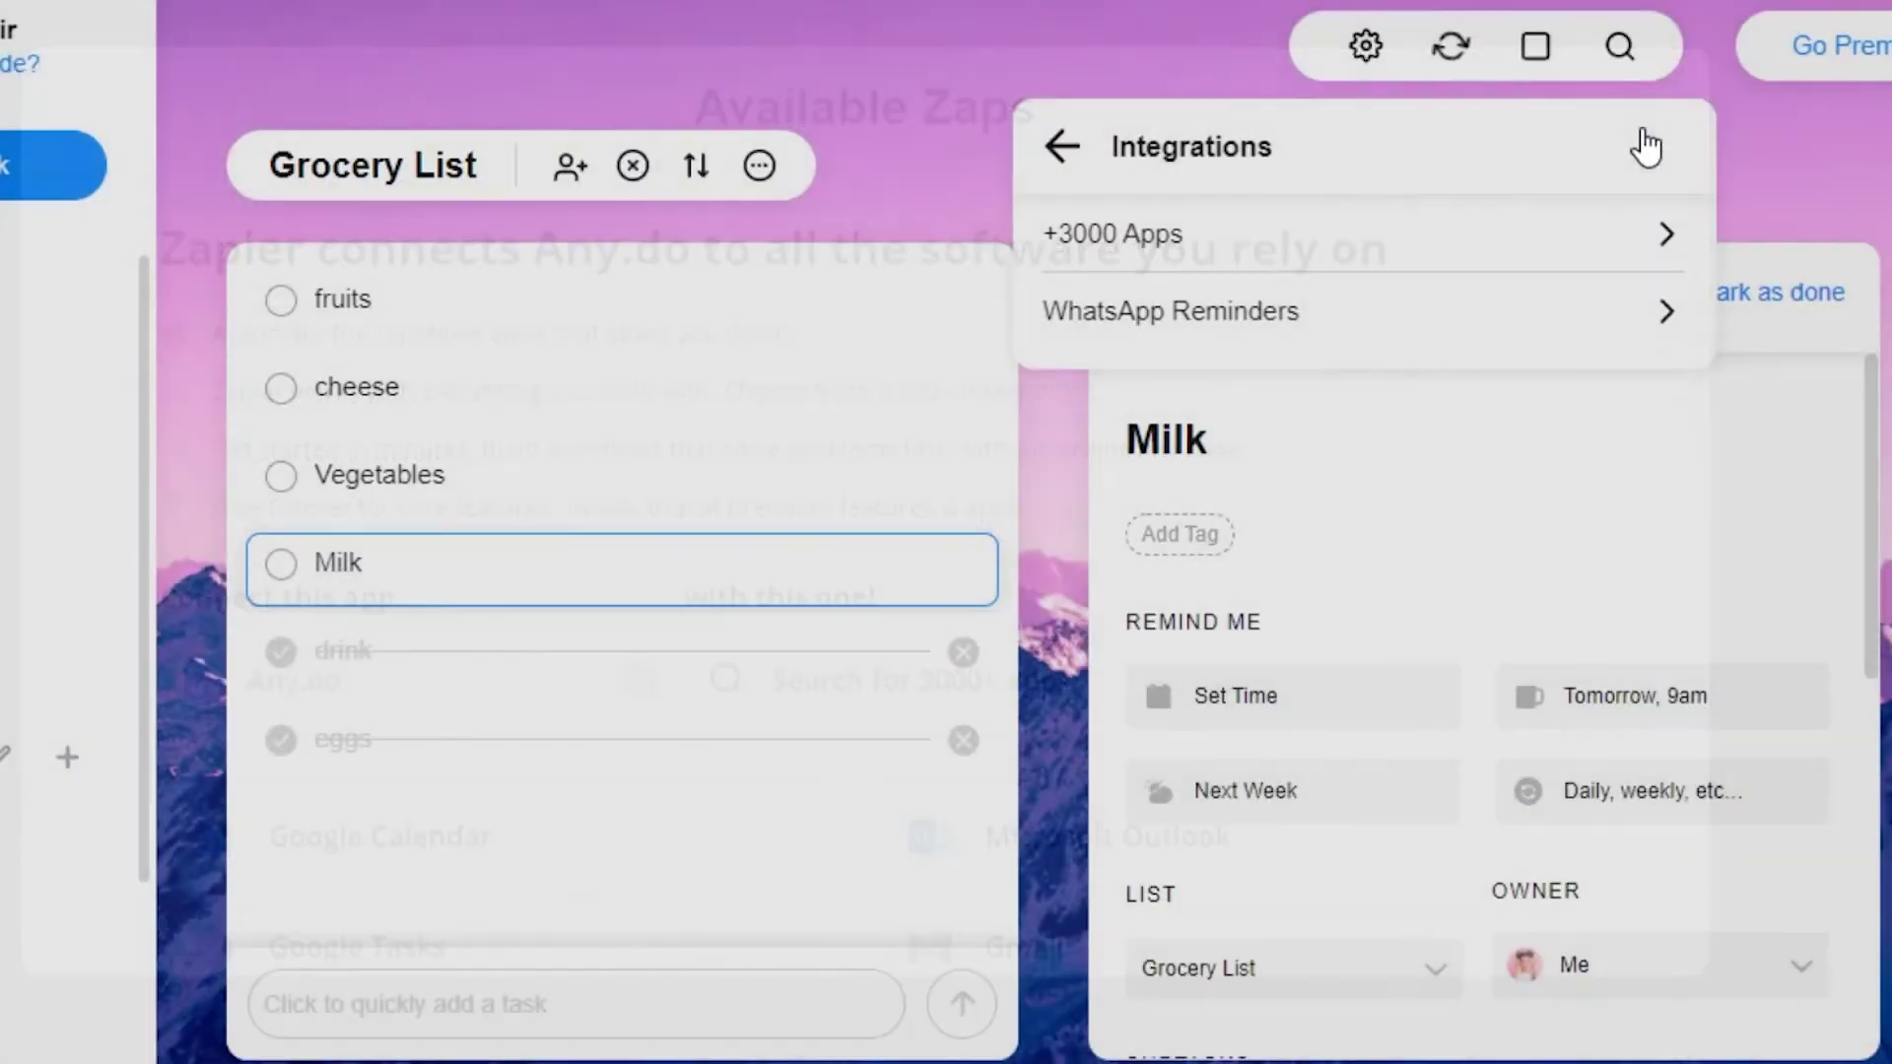
Step: In Settings, pick the fruit photo background and switch the theme to Dark
click(1363, 49)
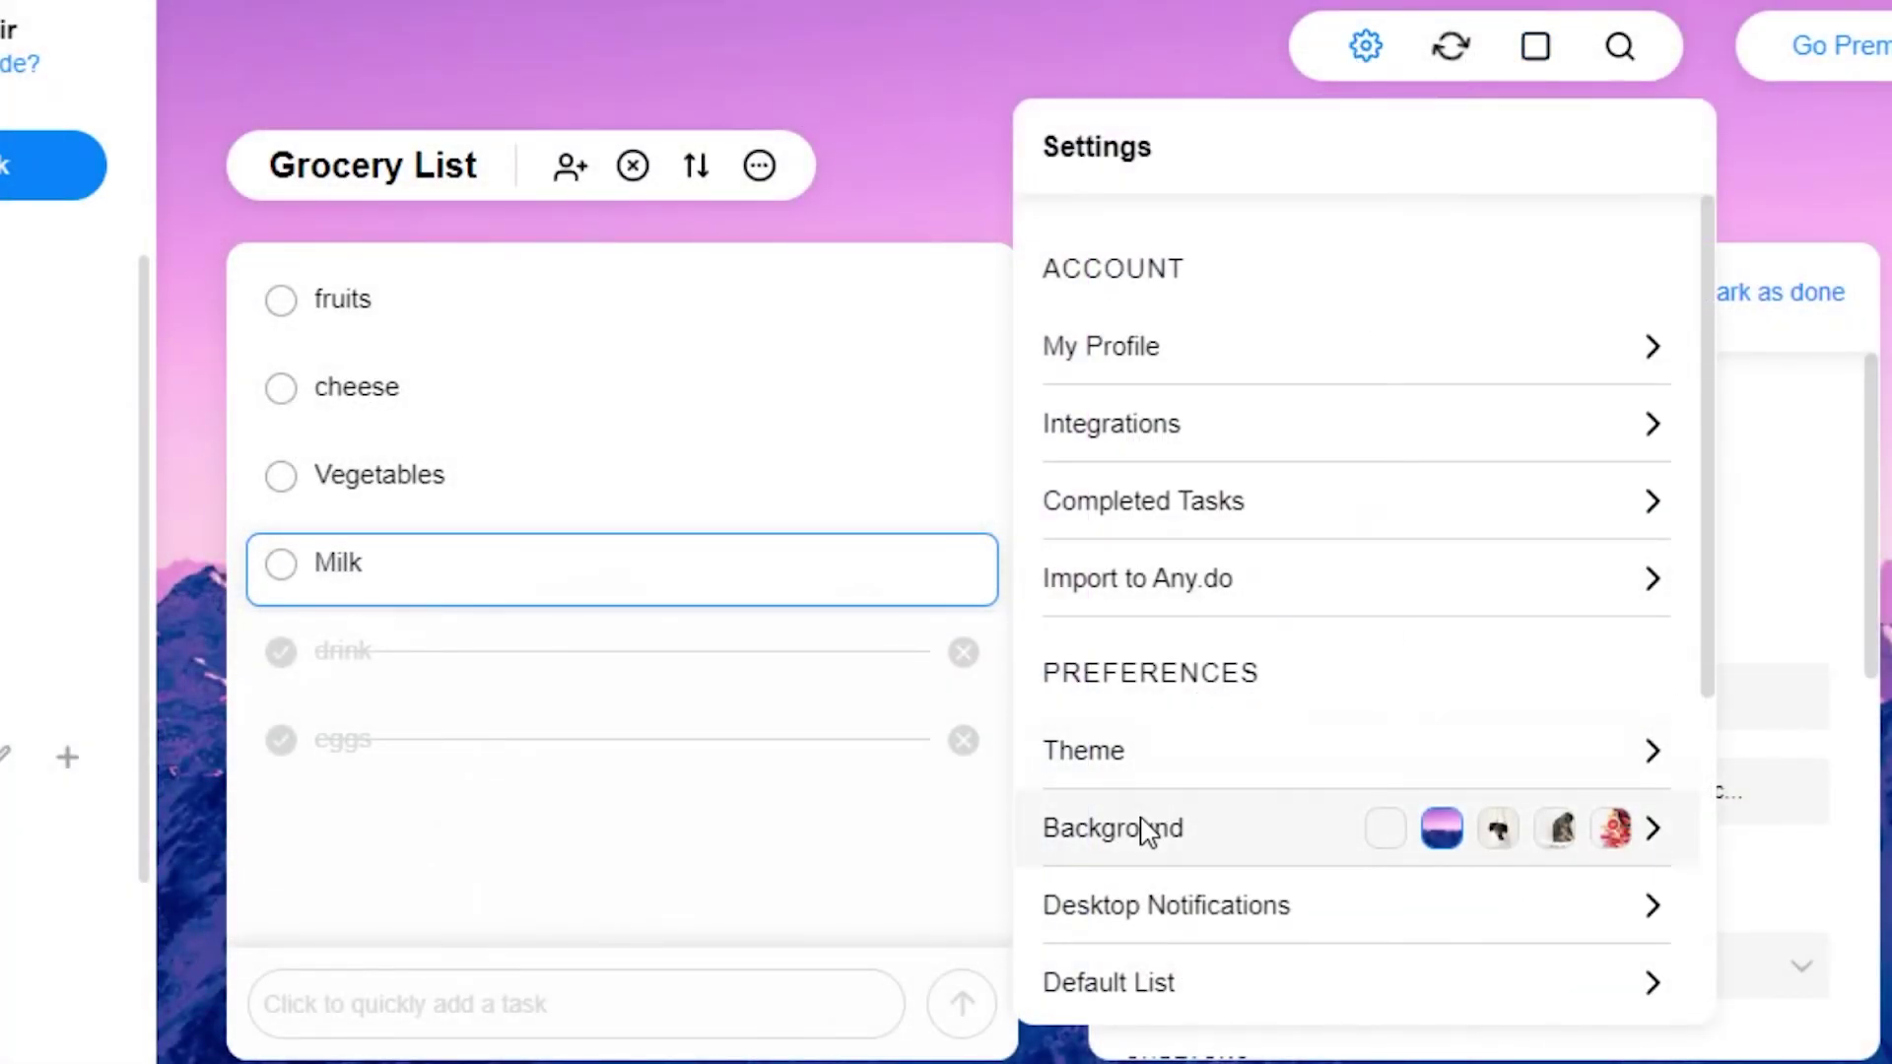
click(1608, 835)
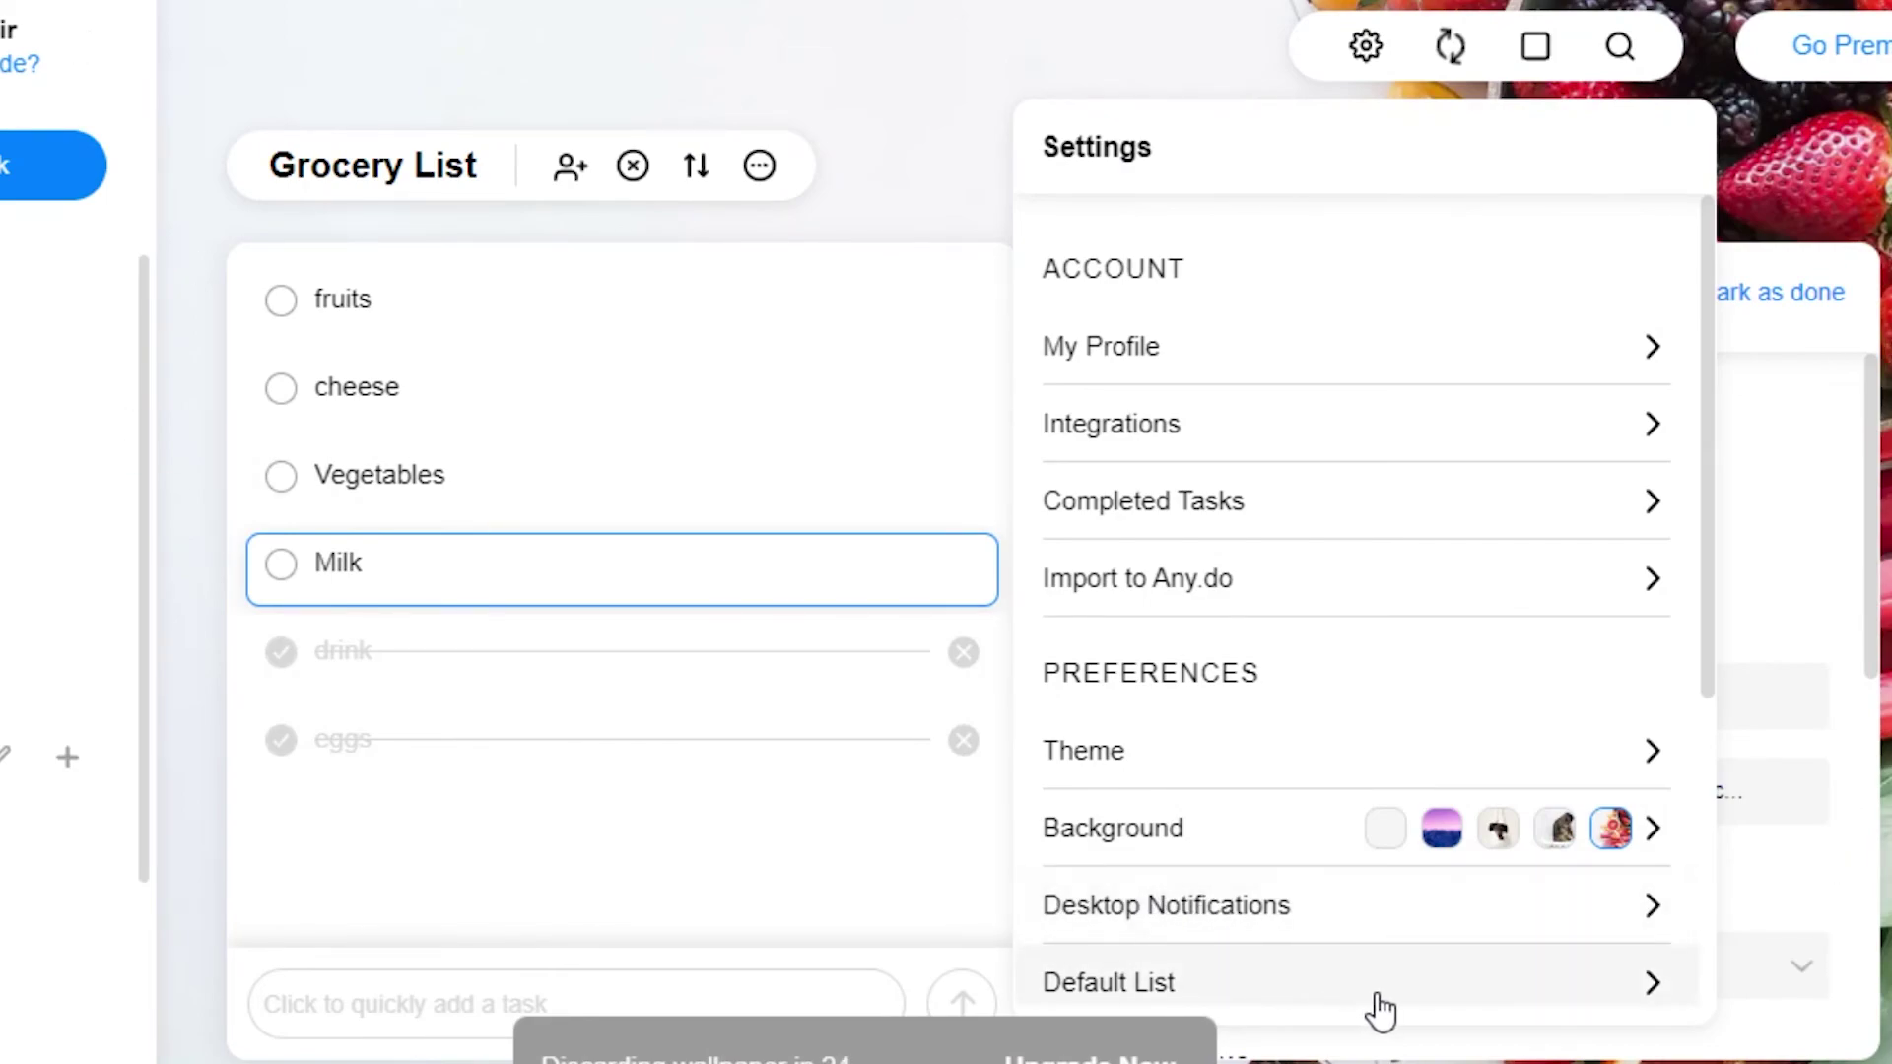
click(1246, 757)
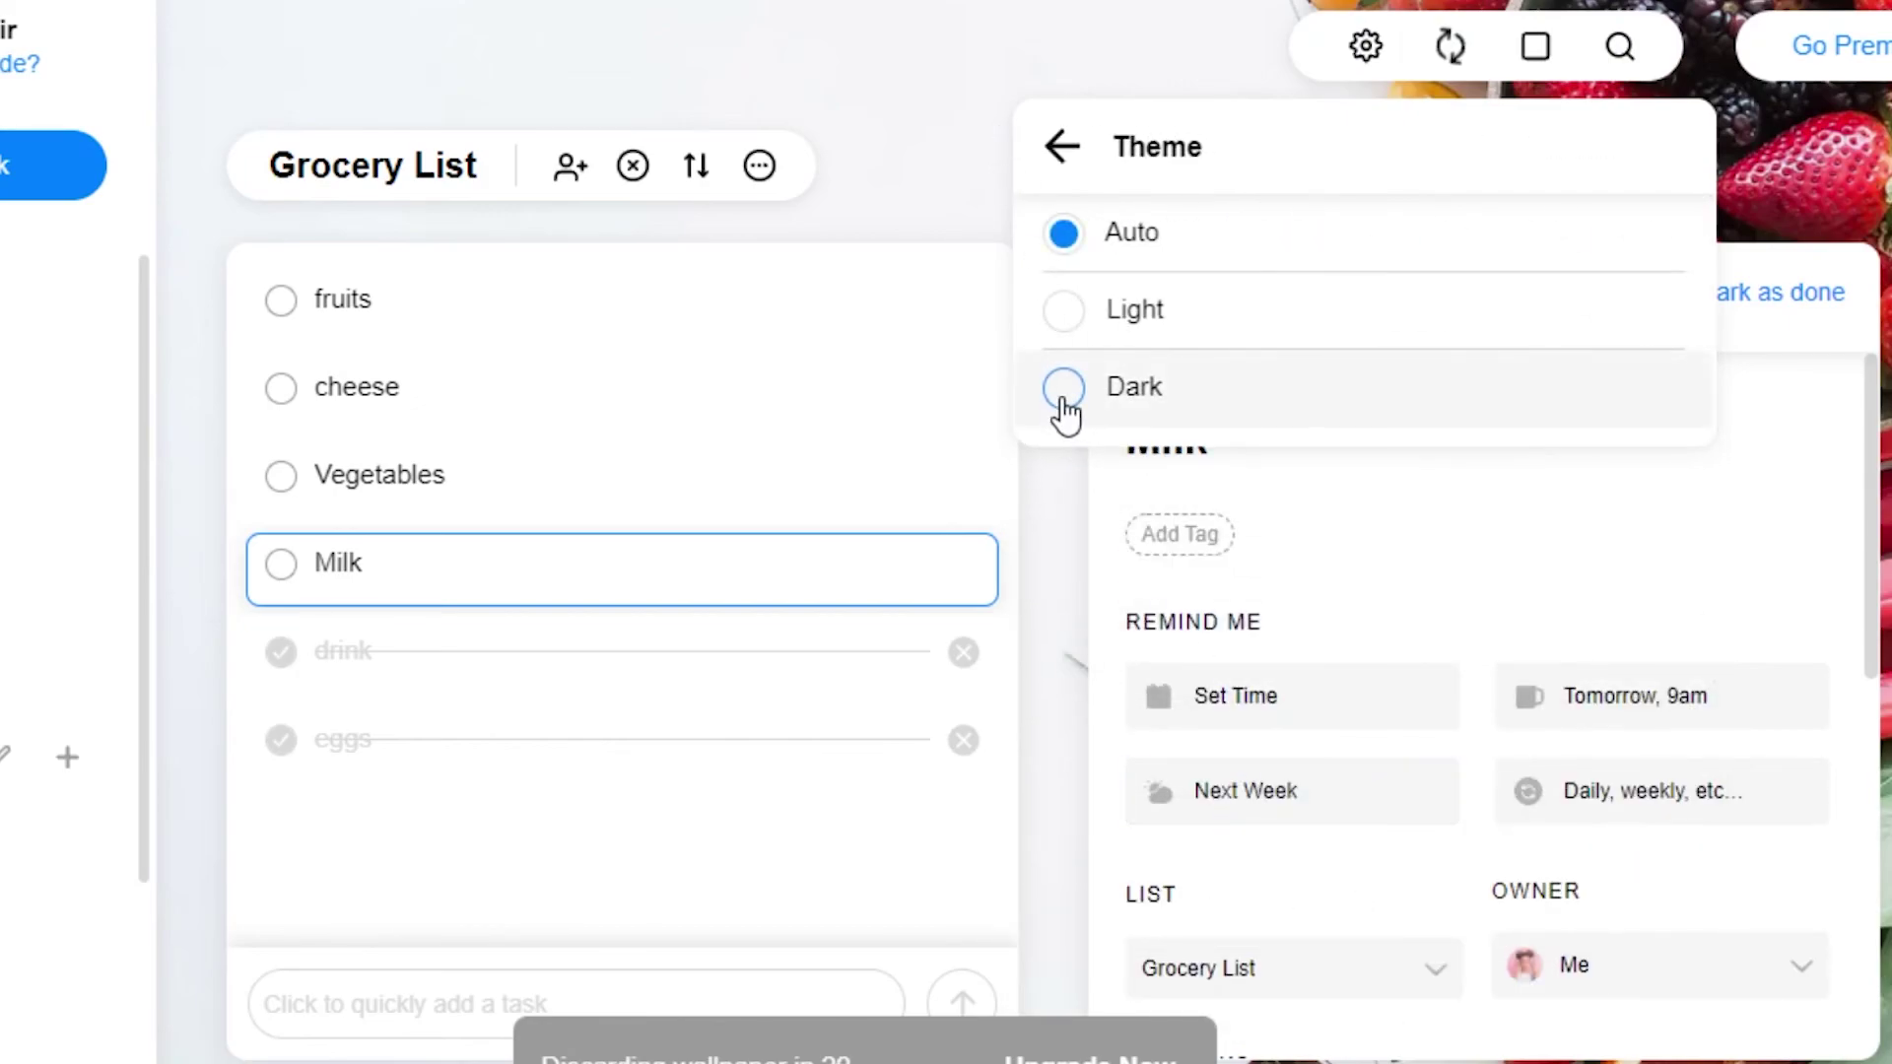
click(1063, 392)
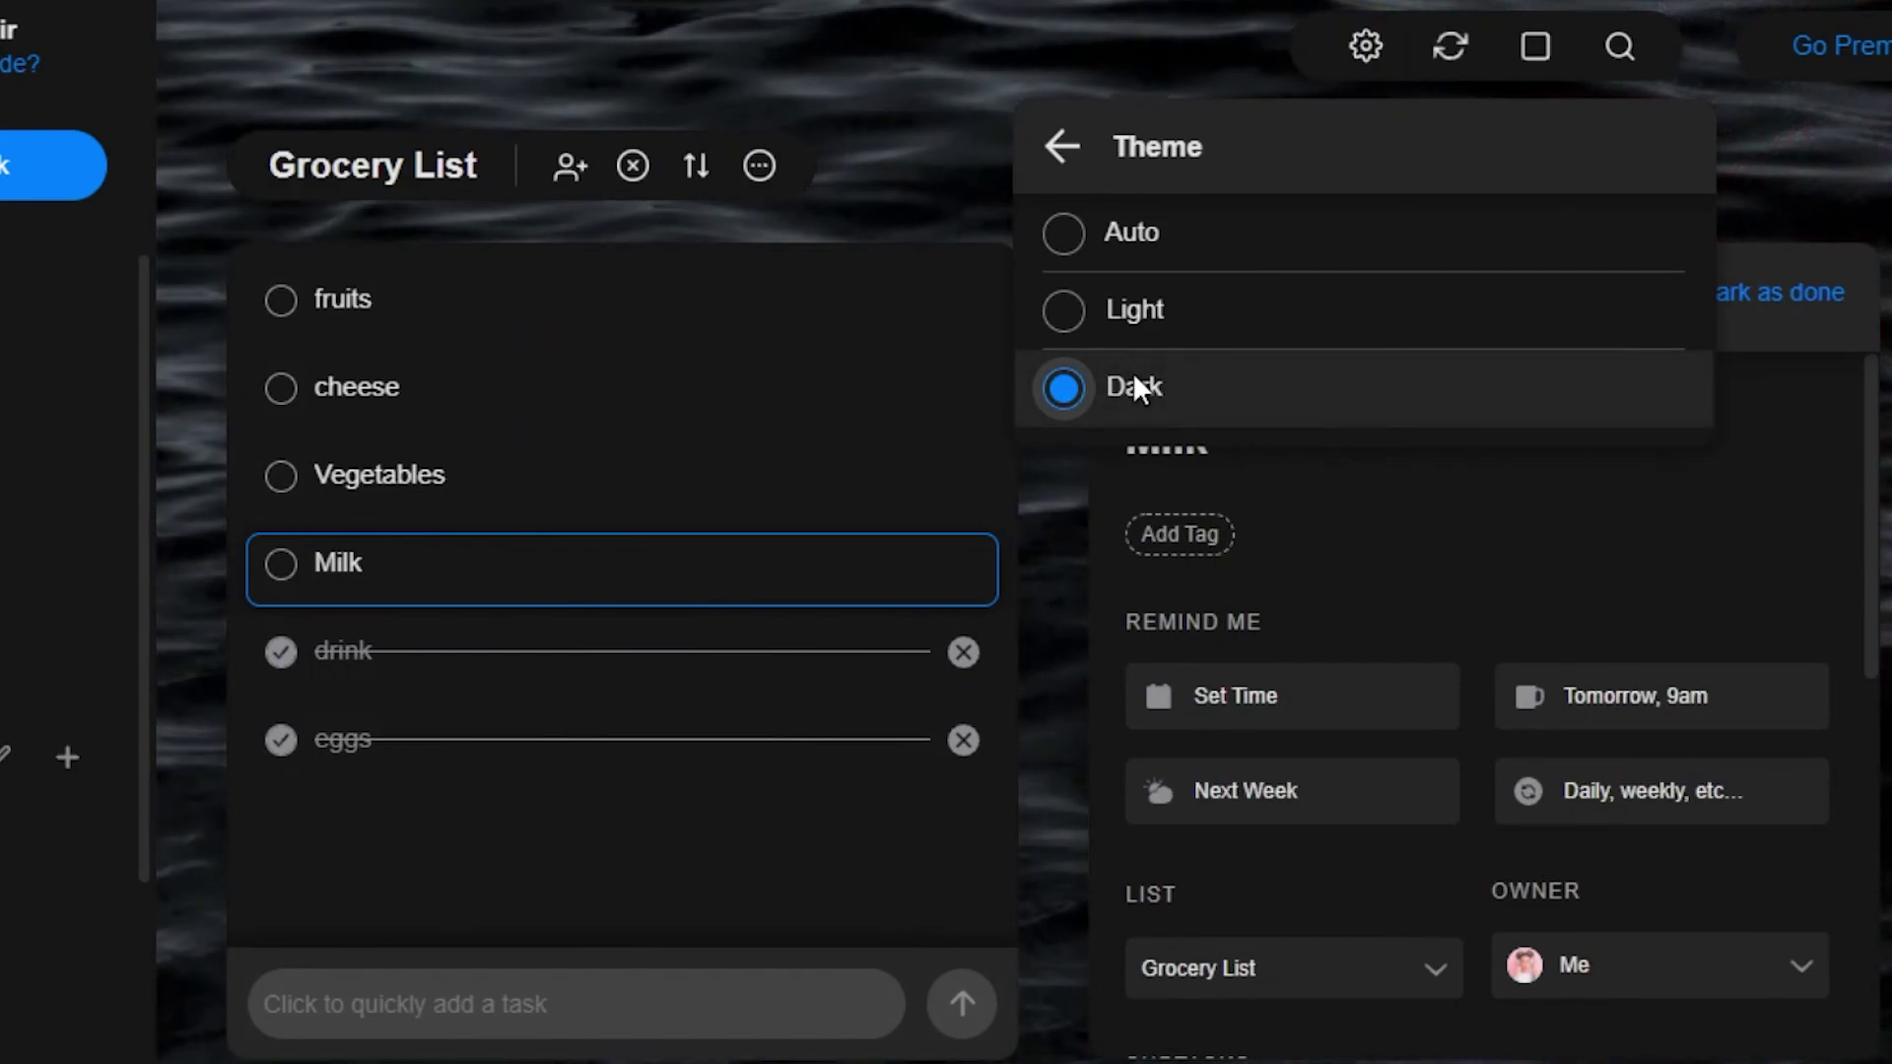
Step: Apply the green fern wallpaper as the background and close Settings
click(1060, 150)
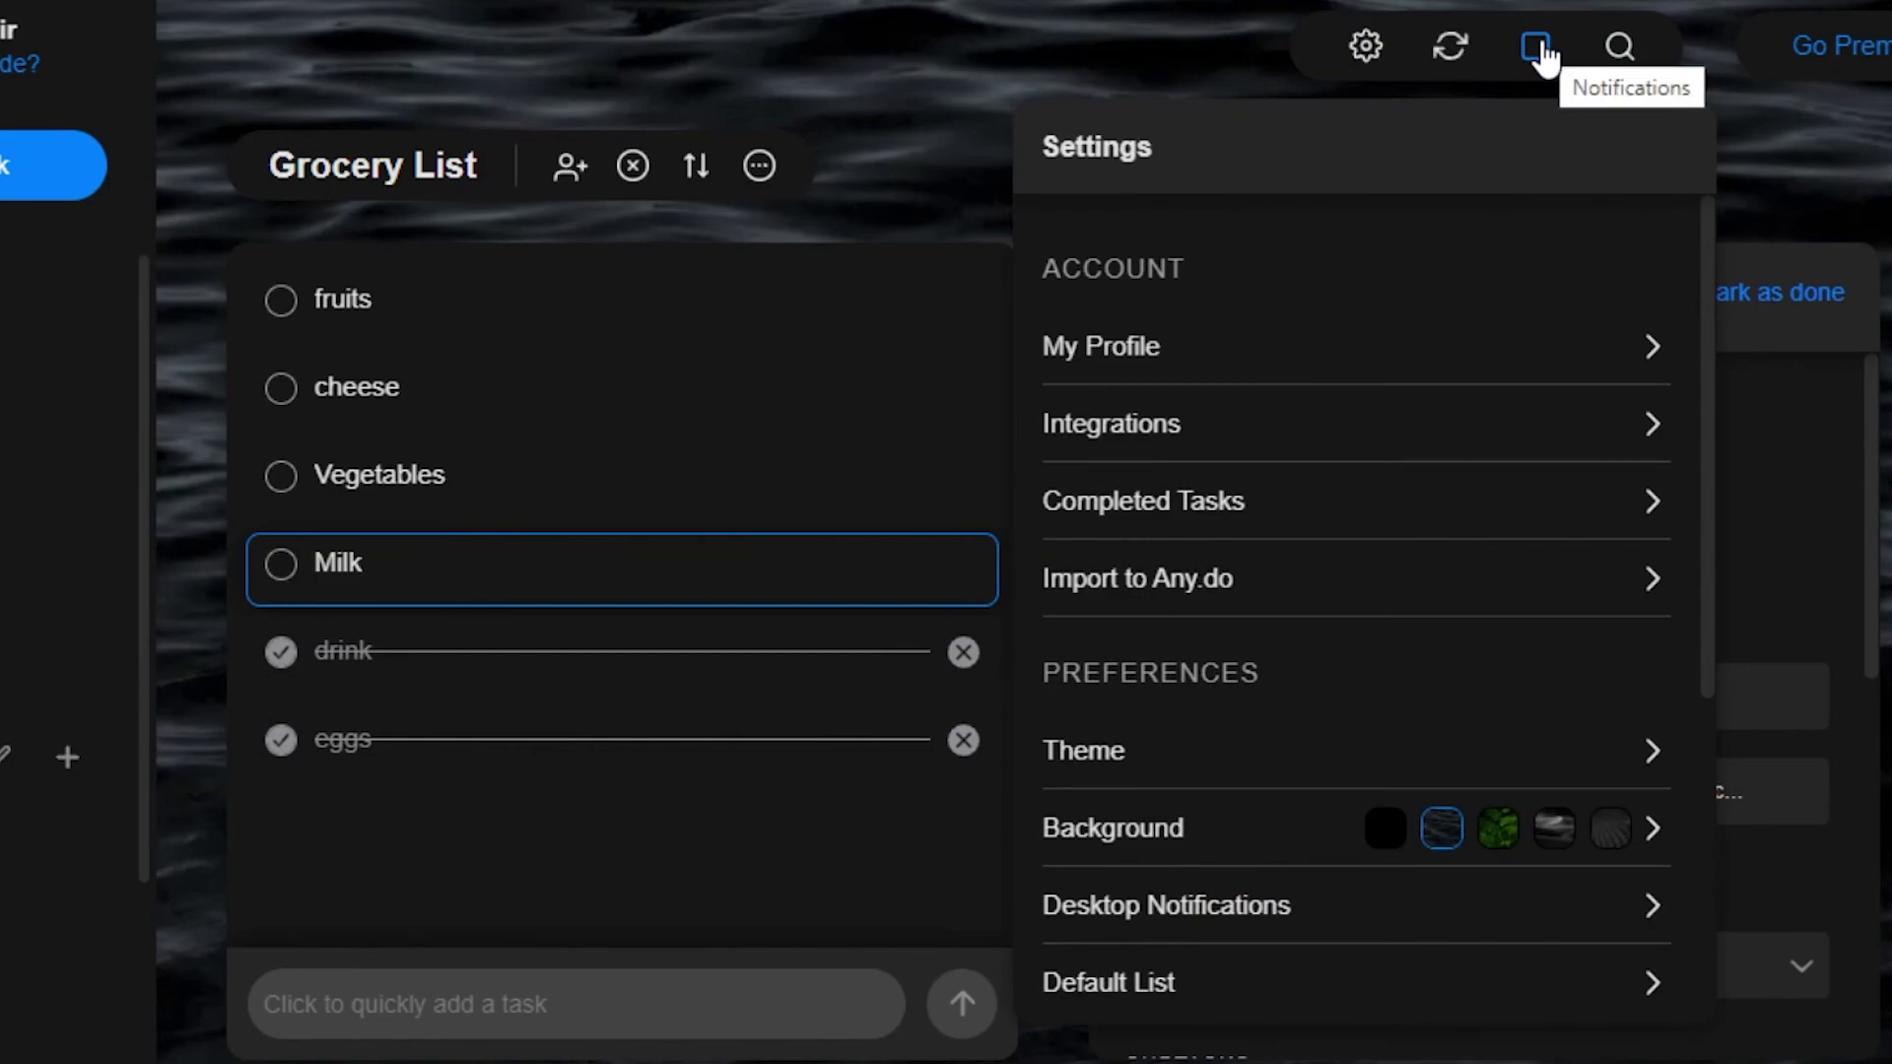
click(1514, 834)
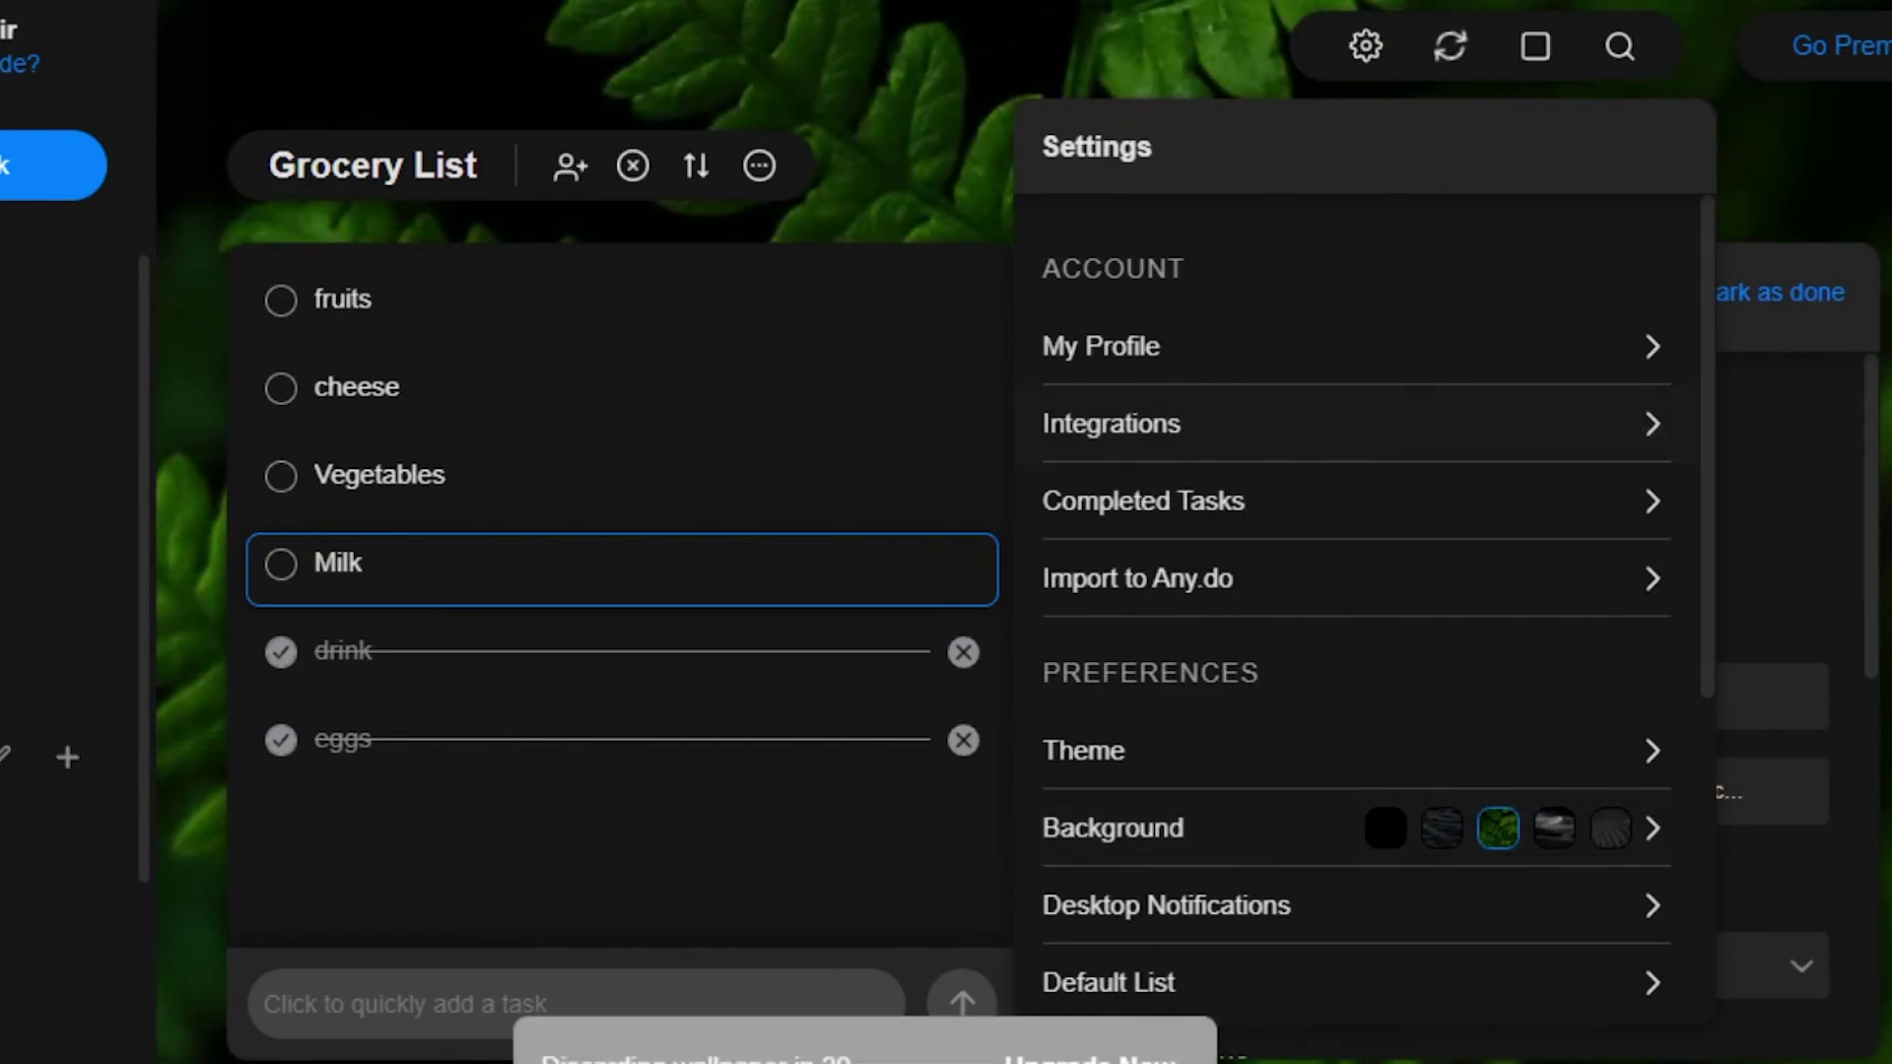
click(1366, 46)
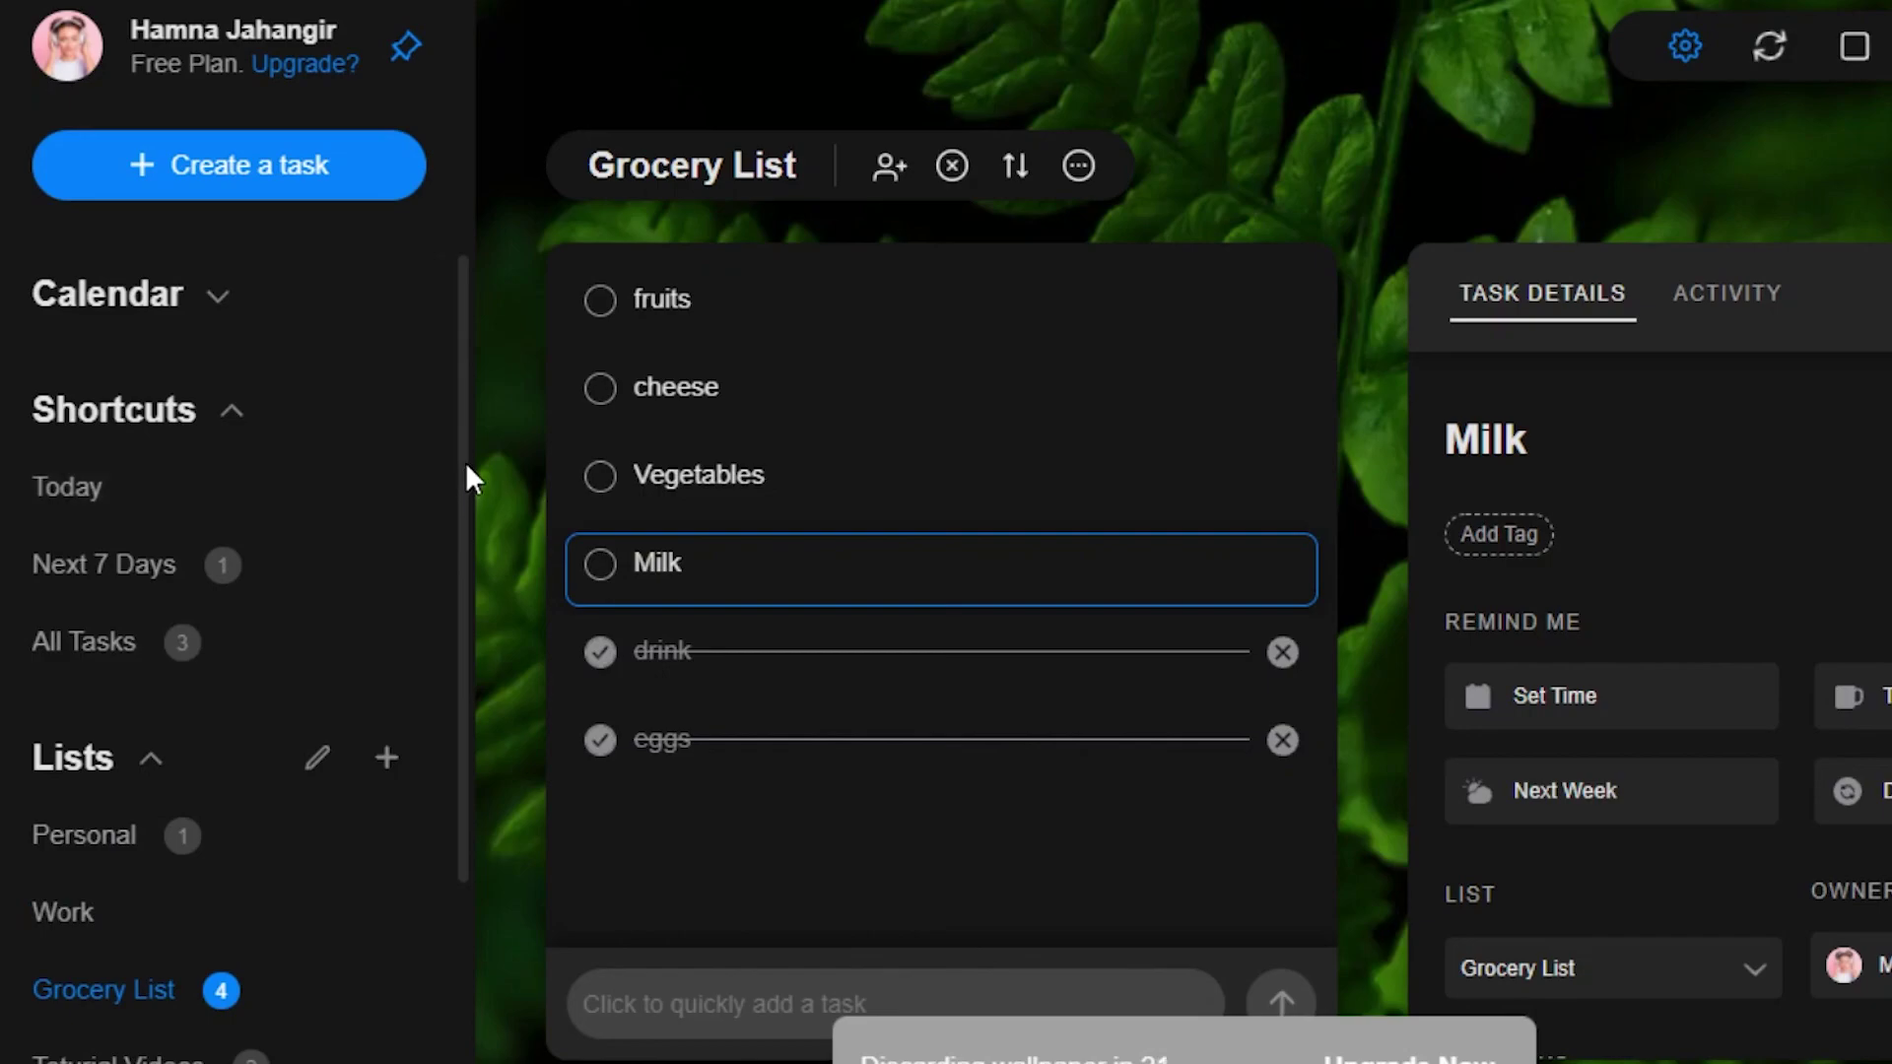
drag(465, 463, 467, 704)
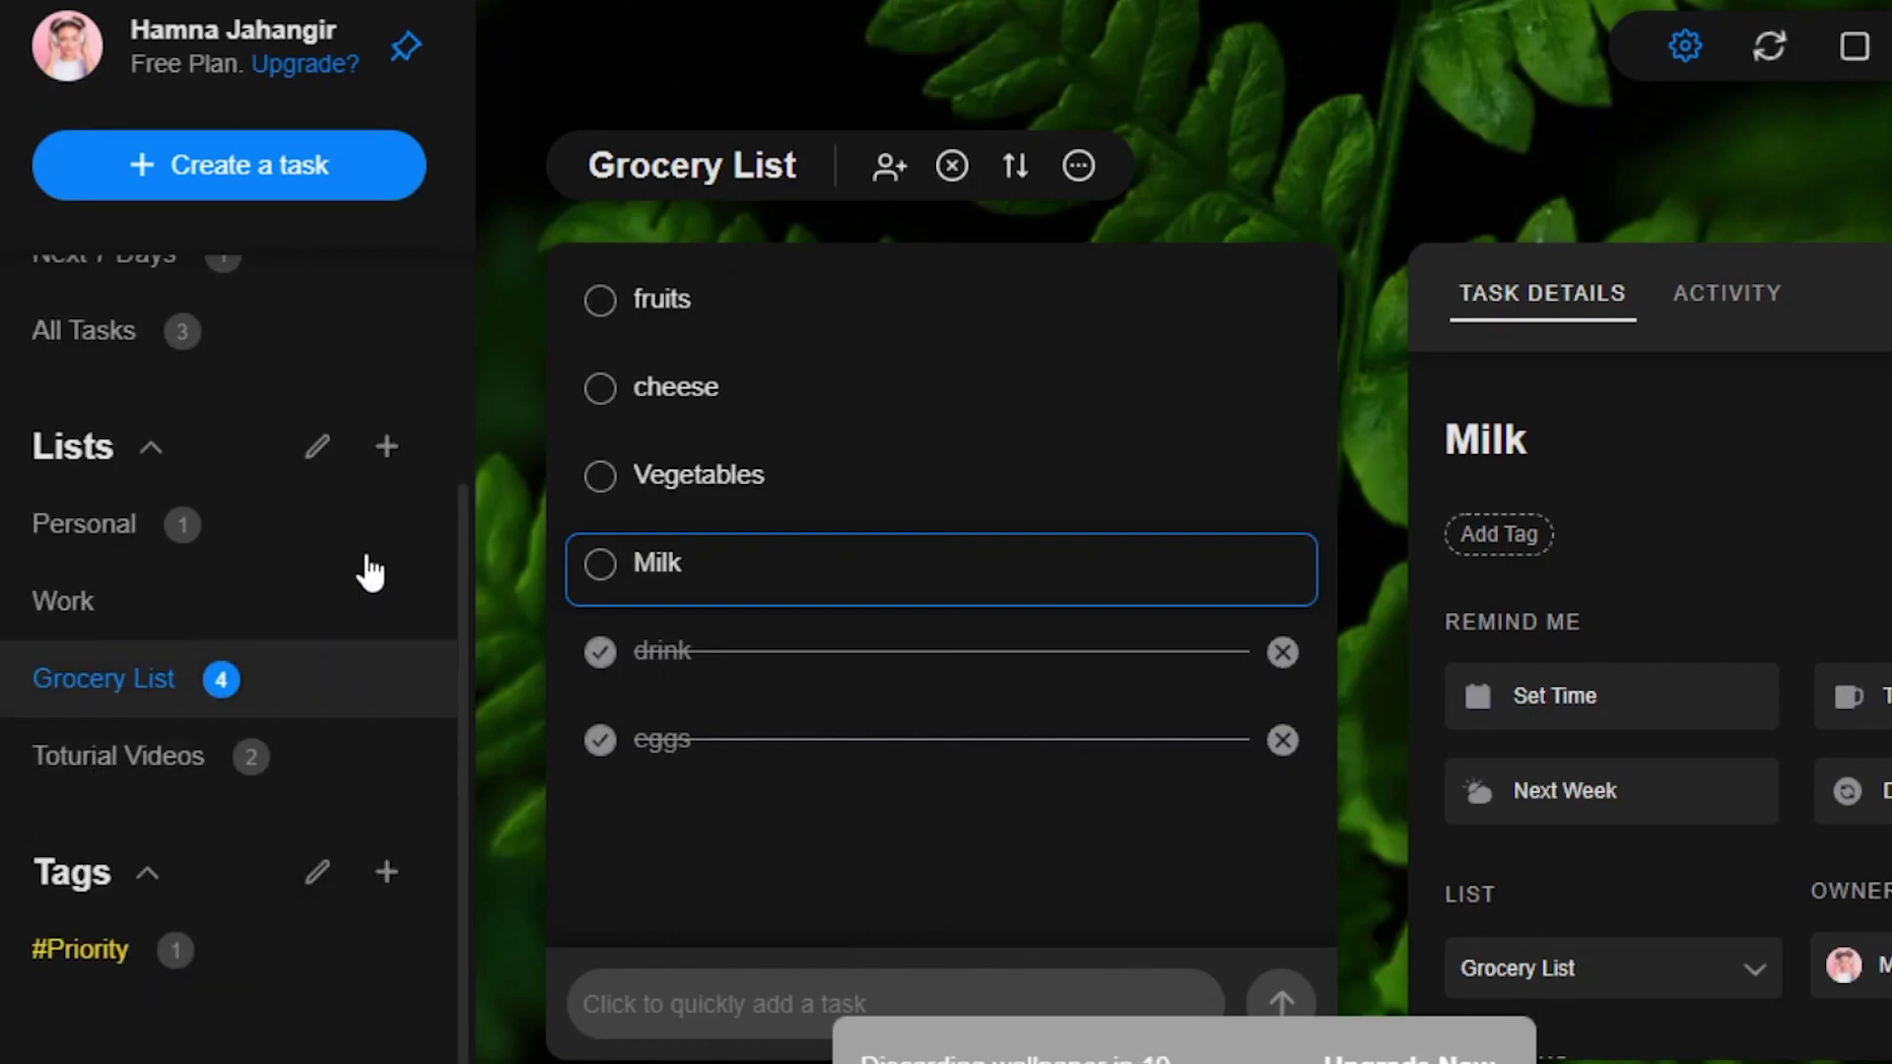